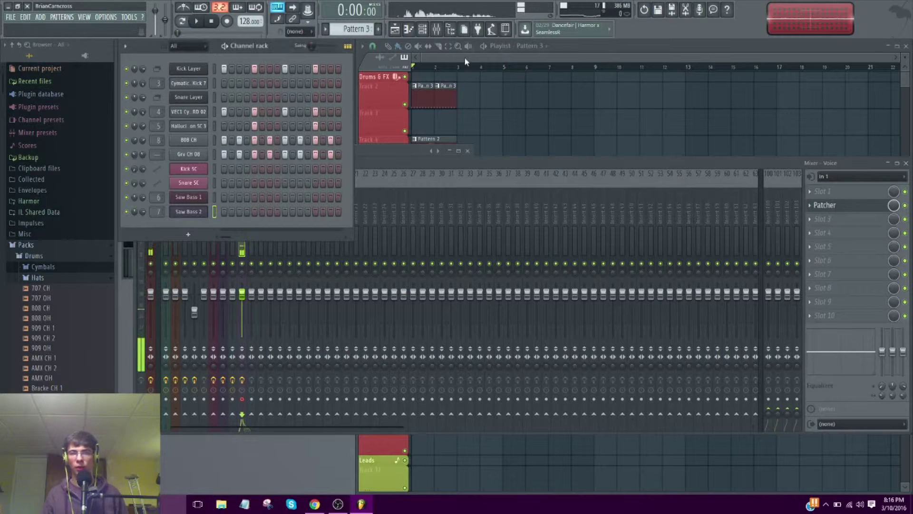
Play the arrangement and look over the Saw Bass 1 synth, including its harmonic visualizer
{"action": "left_click", "coordinate": [464, 56]}
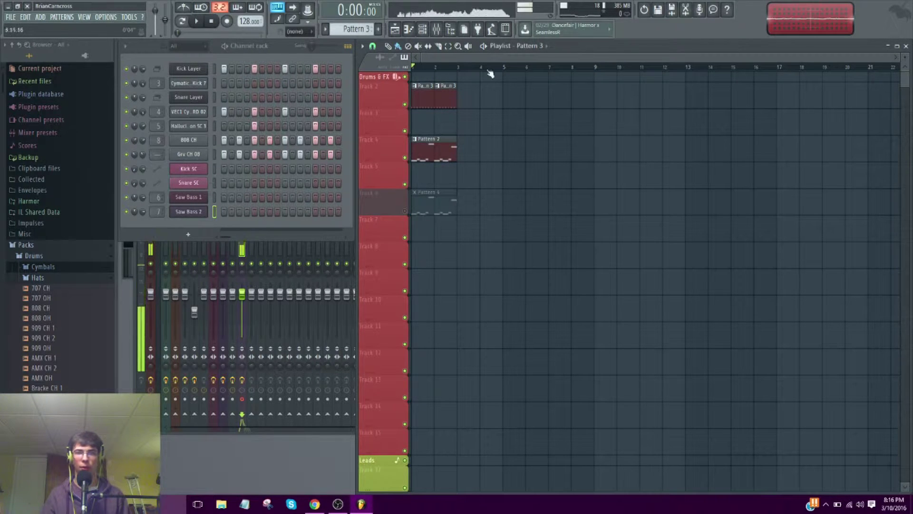
{"action": "key", "text": "space"}
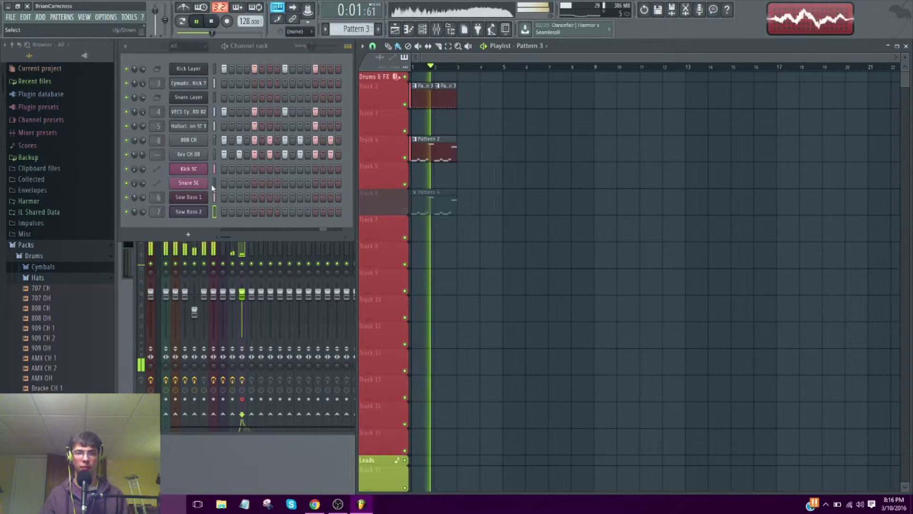
{"action": "left_click", "coordinate": [188, 197]}
{"action": "left_click", "coordinate": [676, 264]}
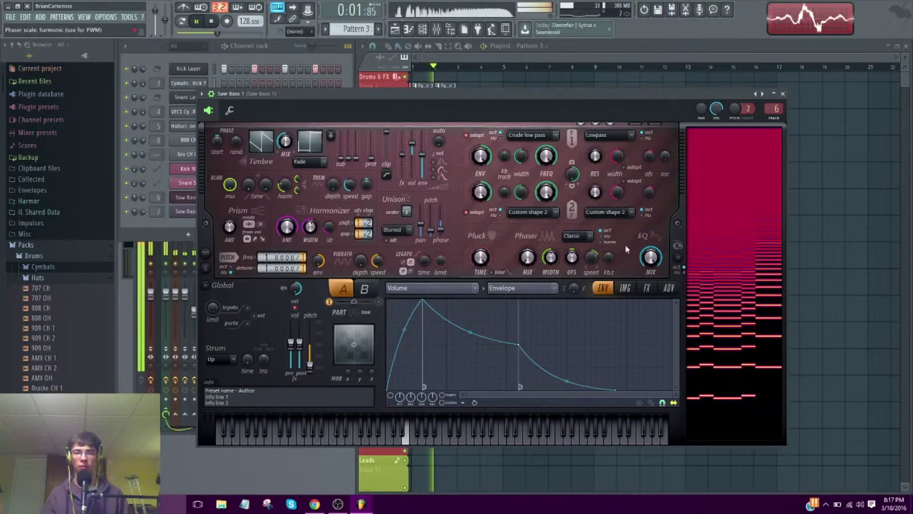
{"action": "left_click", "coordinate": [677, 261]}
{"action": "left_click", "coordinate": [385, 78]}
{"action": "key", "text": "space"}
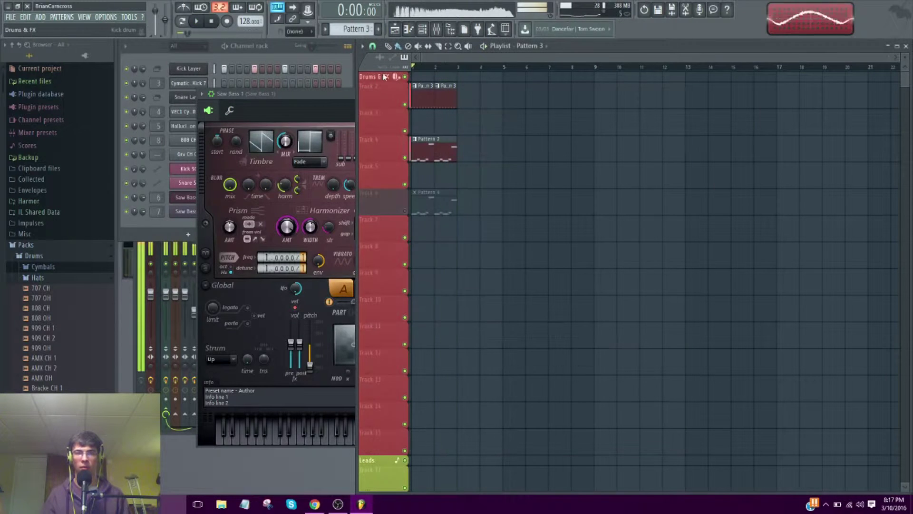
Unmute playlist track 6 with Pattern 4, mute track 4 with Pattern 2, and start playback
{"action": "key", "text": "F6"}
{"action": "left_click", "coordinate": [405, 211]}
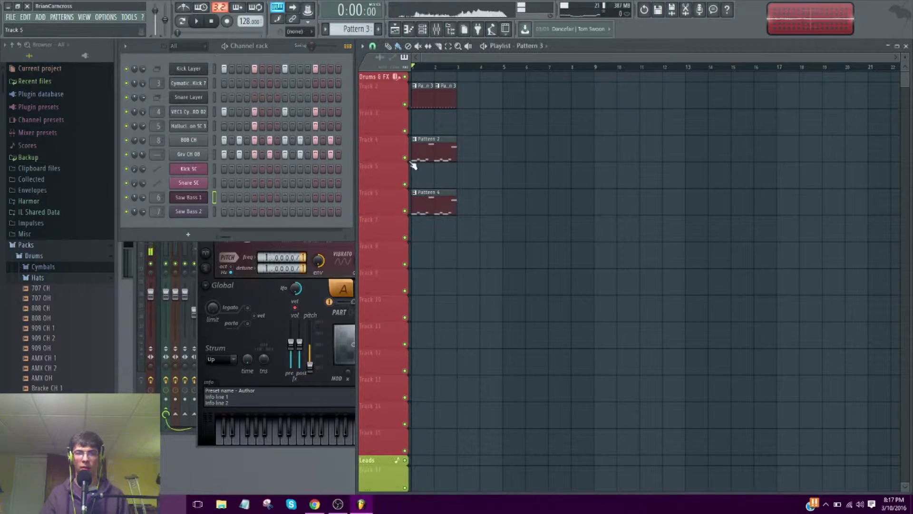
{"action": "left_click", "coordinate": [405, 158]}
{"action": "key", "text": "space"}
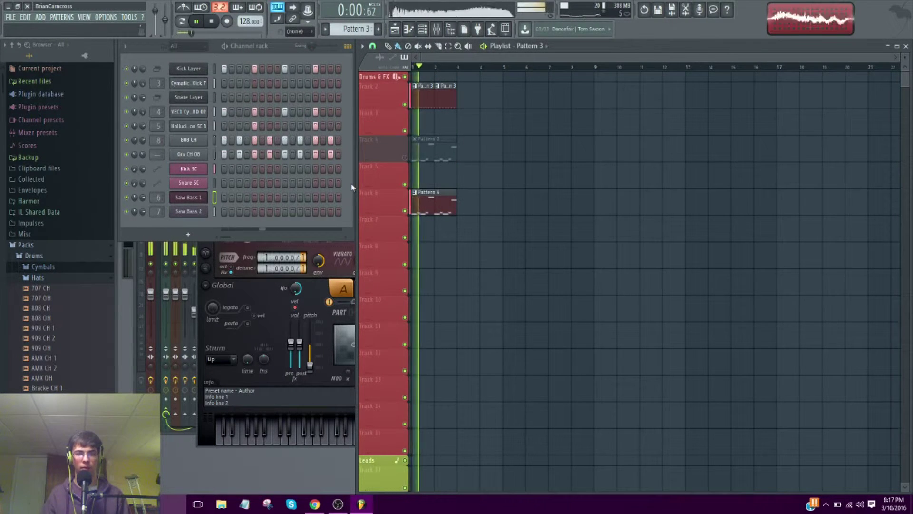
Open the Saw Bass 2 synth, lower oscillator 2's mix level during playback, and stop playback
{"action": "left_click", "coordinate": [189, 212]}
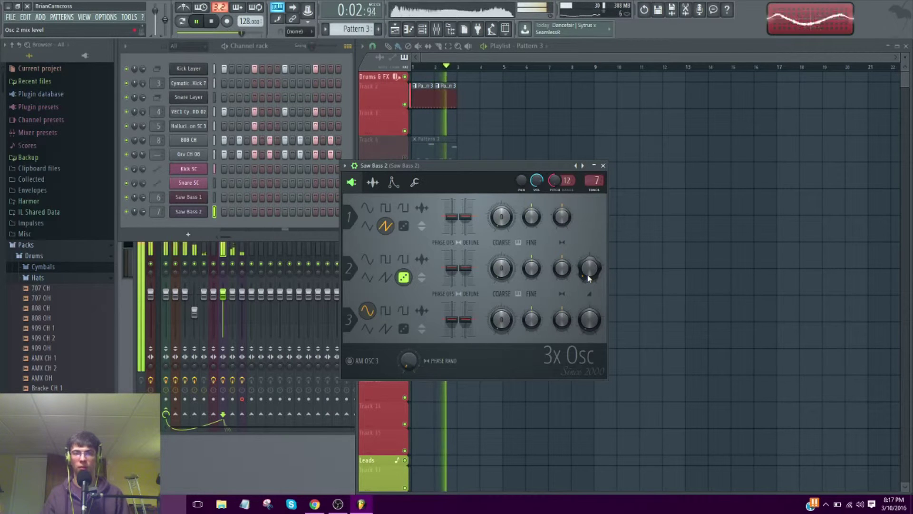
{"action": "left_click_drag", "start_coordinate": [588, 274], "coordinate": [588, 284]}
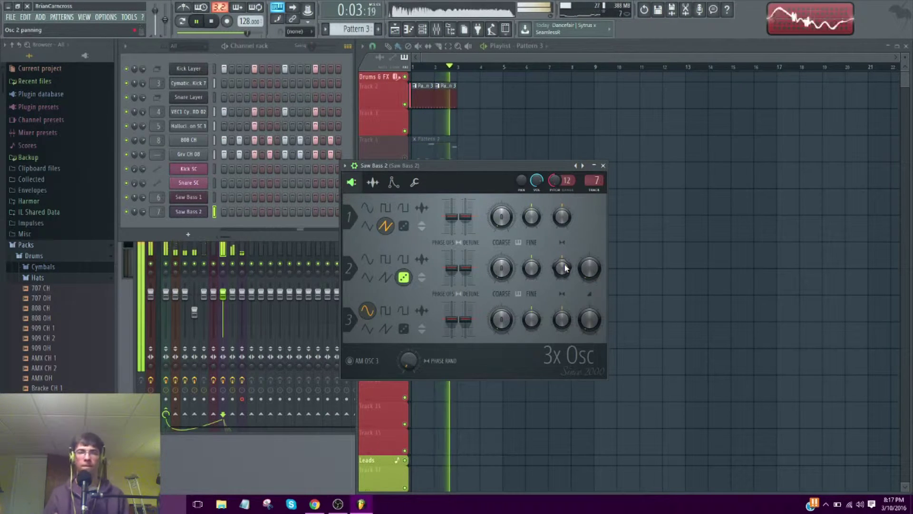
{"action": "key", "text": "space"}
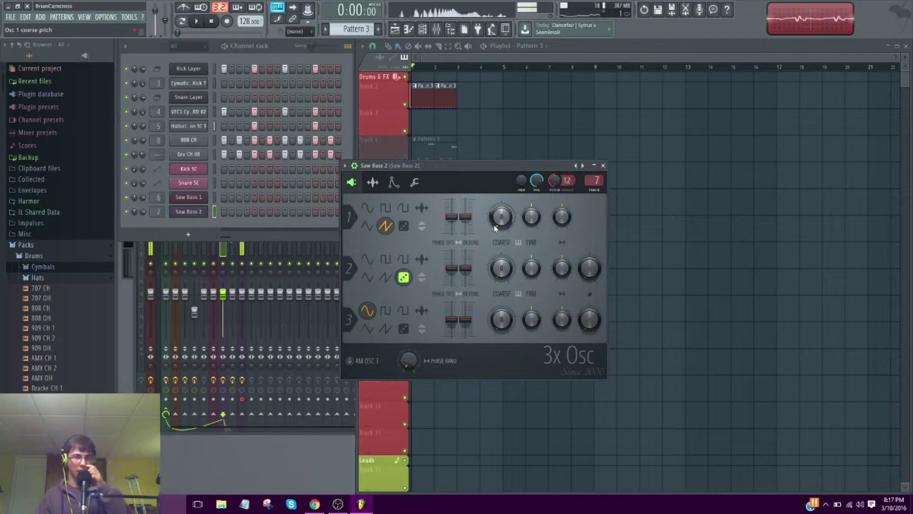
Open the Saw Bass 1 synth and the mixer, and arrange the synth window in front of the mixer
{"action": "left_click", "coordinate": [188, 198]}
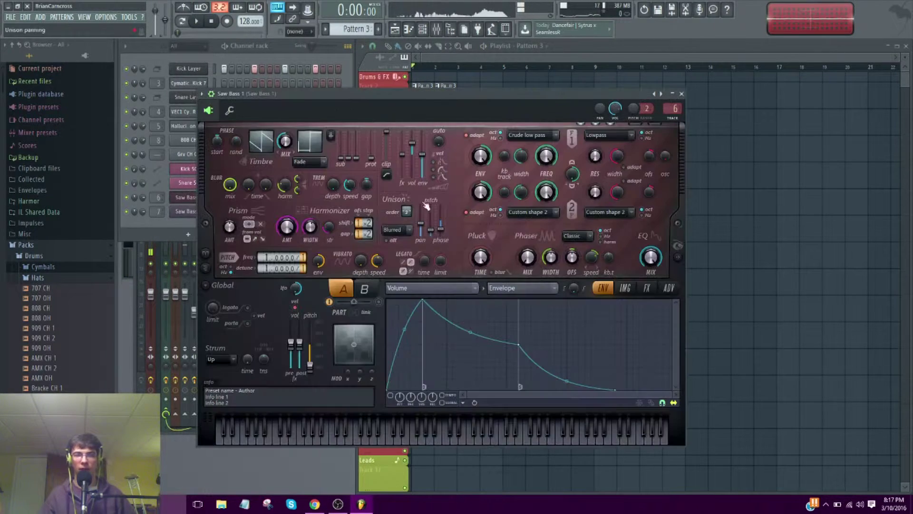
{"action": "left_click_drag", "start_coordinate": [395, 97], "coordinate": [467, 80]}
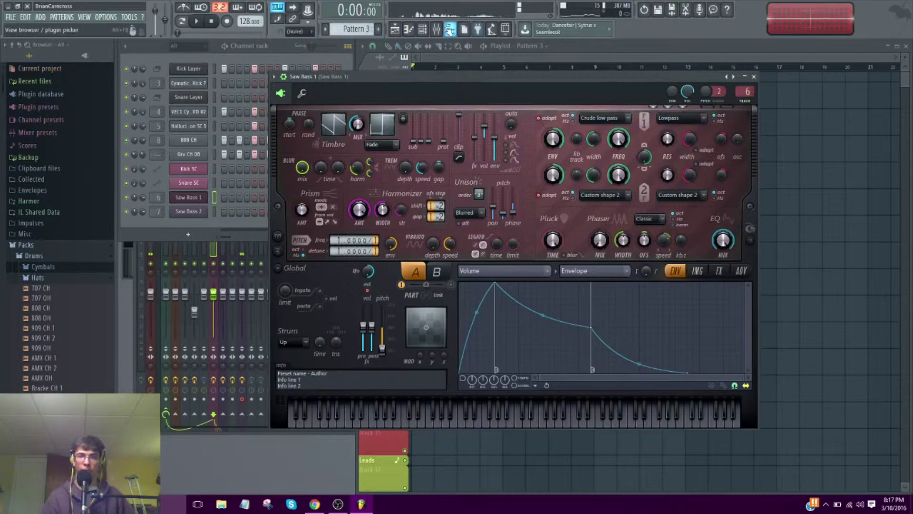
{"action": "left_click", "coordinate": [436, 29]}
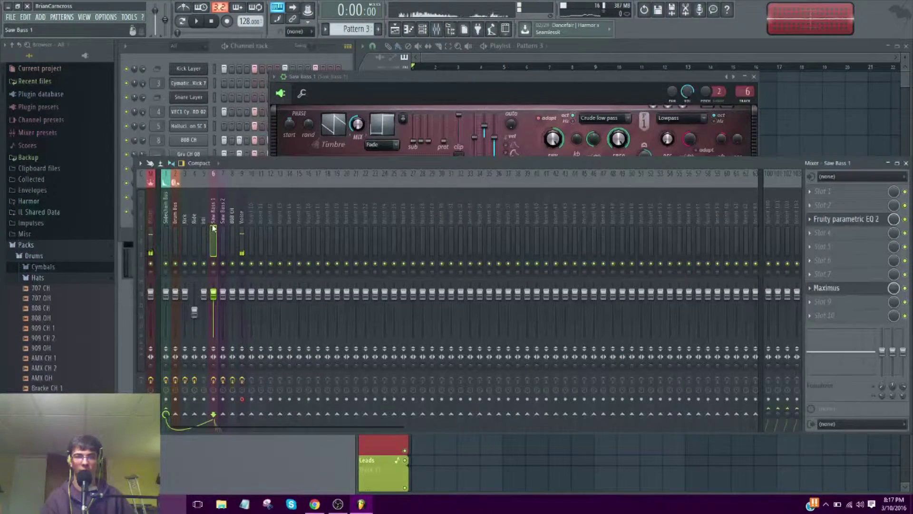
{"action": "left_click", "coordinate": [444, 76]}
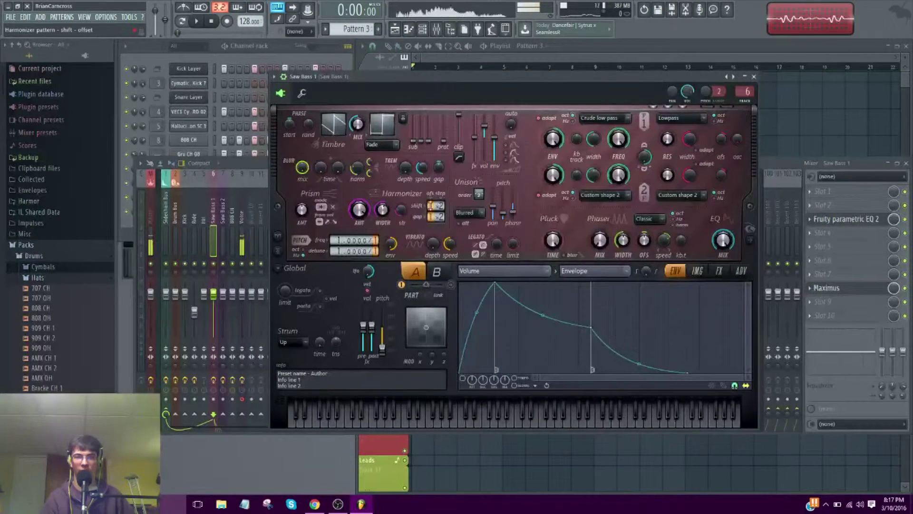
{"action": "left_click_drag", "start_coordinate": [374, 78], "coordinate": [337, 75]}
Solo playlist track 4 with Pattern 2 and play it with the Saw Bass 1 synth in front
{"action": "key", "text": "space"}
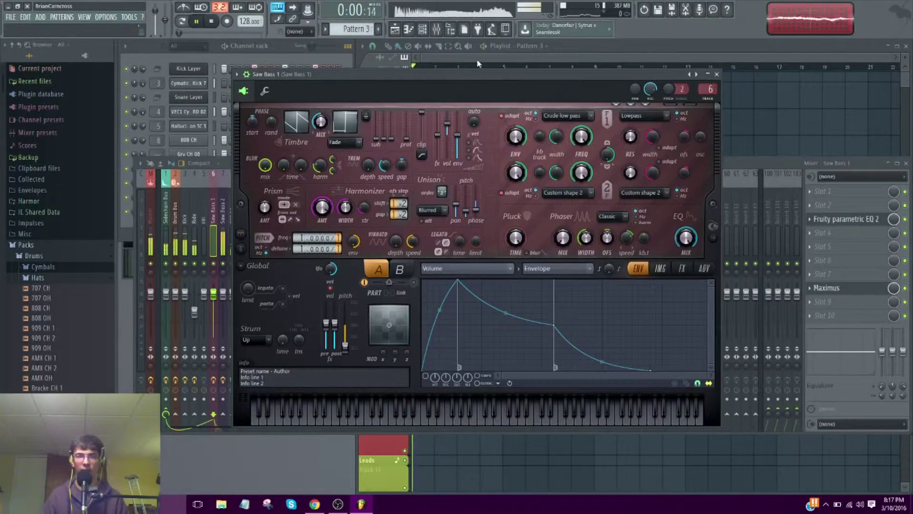
{"action": "left_click", "coordinate": [476, 58]}
{"action": "key", "text": "space"}
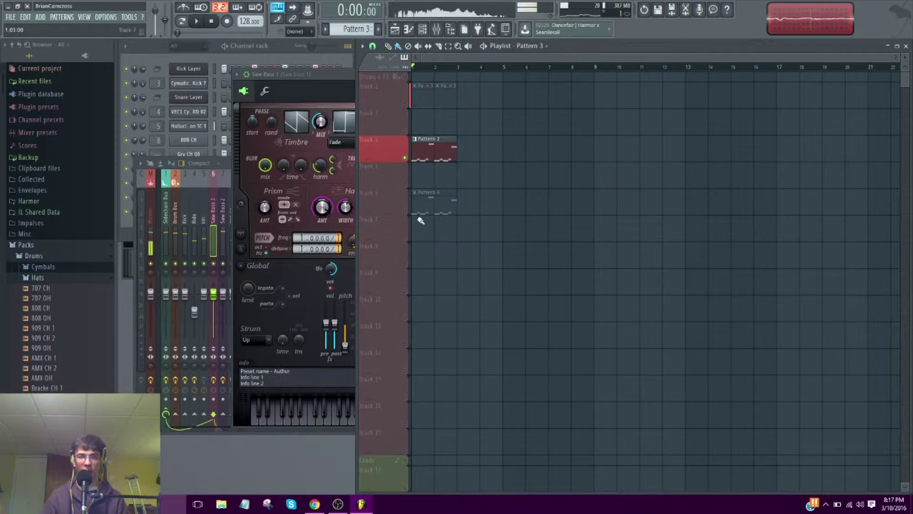
{"action": "key", "text": "space"}
{"action": "left_click", "coordinate": [309, 74]}
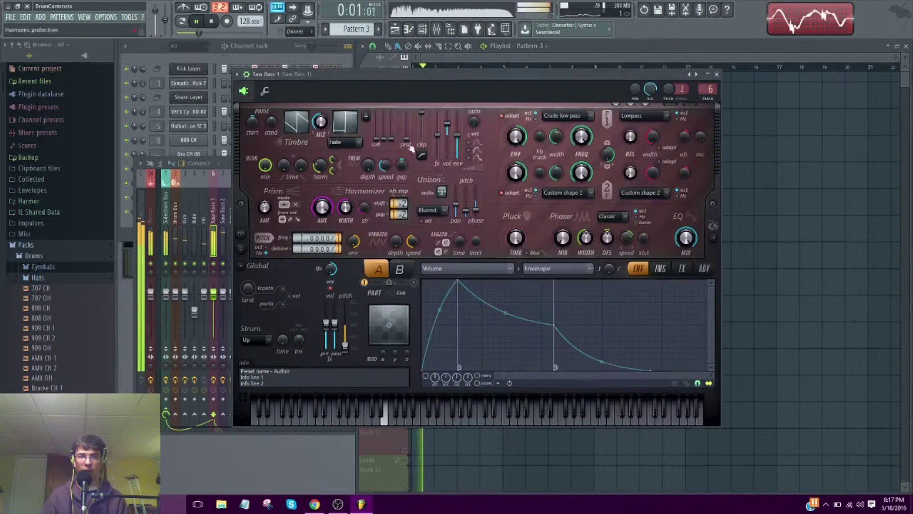
Try different unison pan, pitch and phase amounts on Saw Bass 1 during playback, raising pitch to 34%
{"action": "mouse_move", "coordinate": [457, 208]}
{"action": "left_mouse_down"}
{"action": "mouse_move", "coordinate": [457, 191]}
{"action": "mouse_move", "coordinate": [455, 199]}
{"action": "left_mouse_up"}
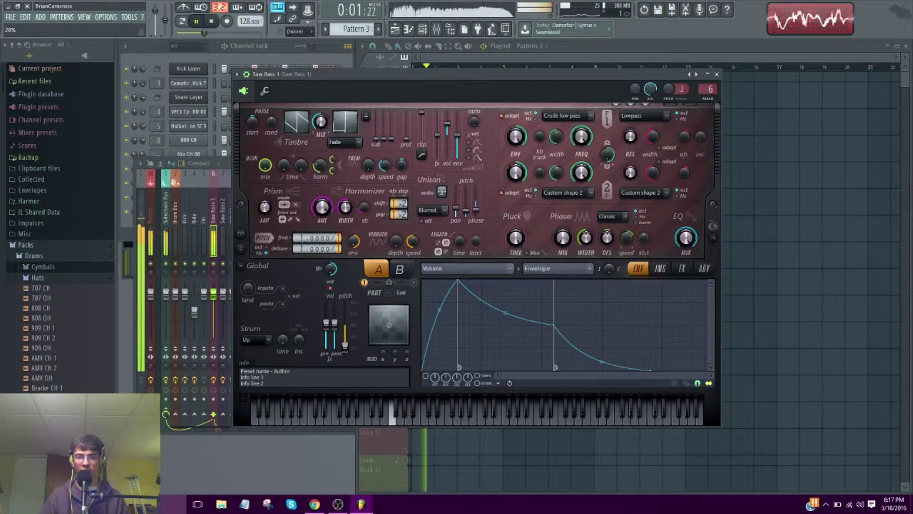
{"action": "left_click_drag", "start_coordinate": [467, 211], "coordinate": [466, 188]}
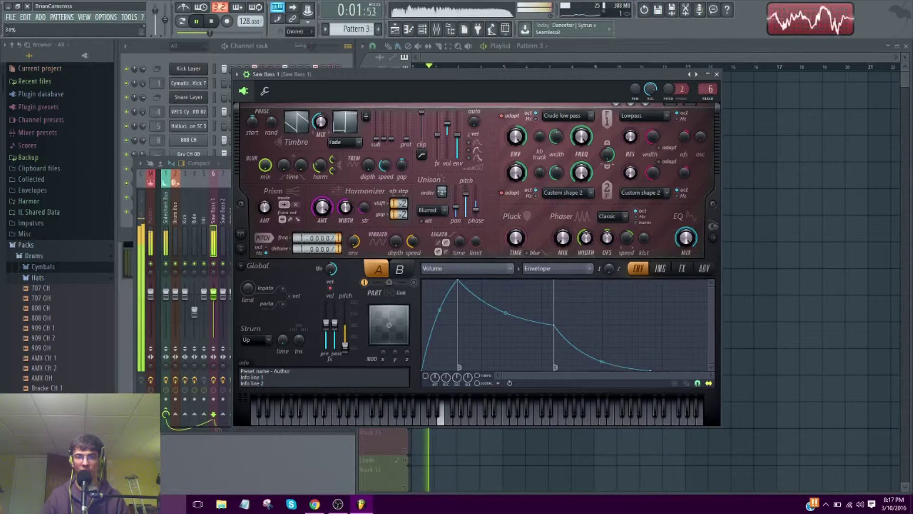
{"action": "left_click_drag", "start_coordinate": [476, 210], "coordinate": [476, 207]}
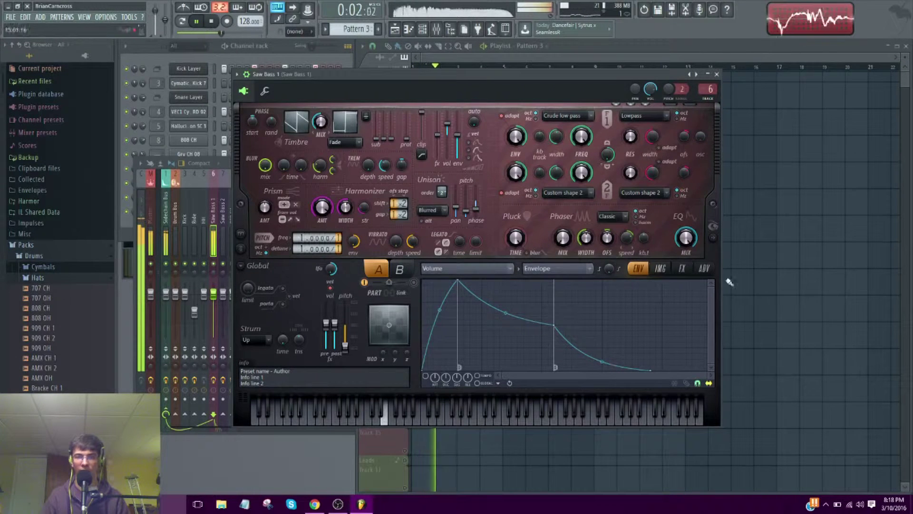
Compare the Saw Bass 1 sound with the distortion effect off and set to Rubber
{"action": "left_click", "coordinate": [683, 269]}
{"action": "key", "text": "space"}
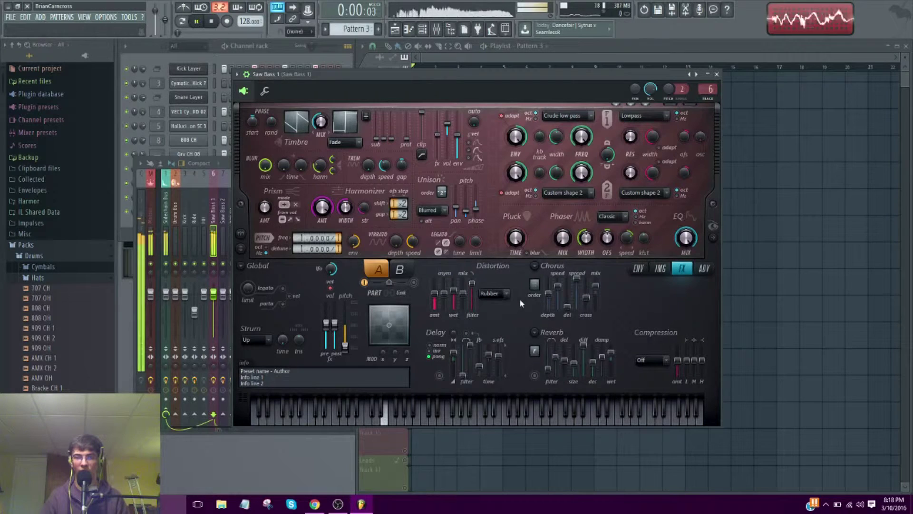
{"action": "left_click", "coordinate": [496, 293]}
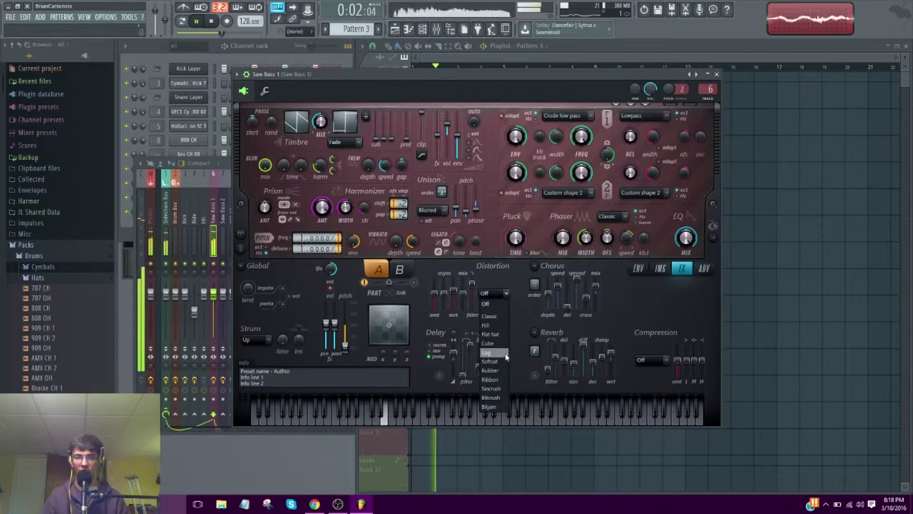
{"action": "left_click", "coordinate": [502, 371]}
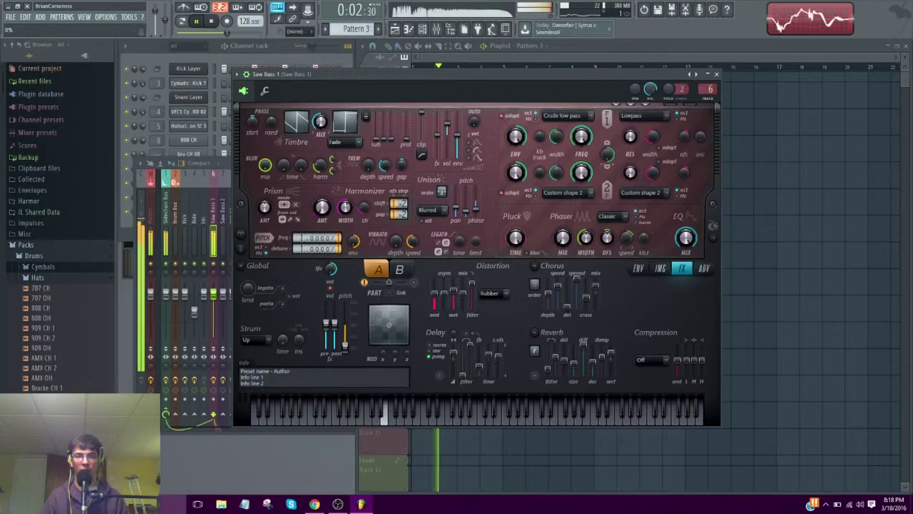
Sweep Saw Bass 1's harmonizer amount between 0% and 100% during playback, and stop playback
{"action": "left_click_drag", "start_coordinate": [324, 210], "coordinate": [324, 157]}
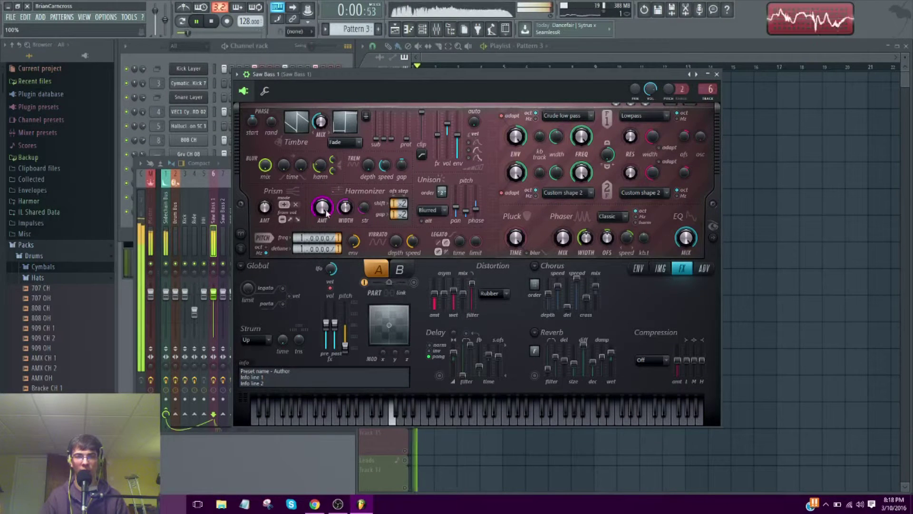
{"action": "left_click_drag", "start_coordinate": [324, 209], "coordinate": [345, 183]}
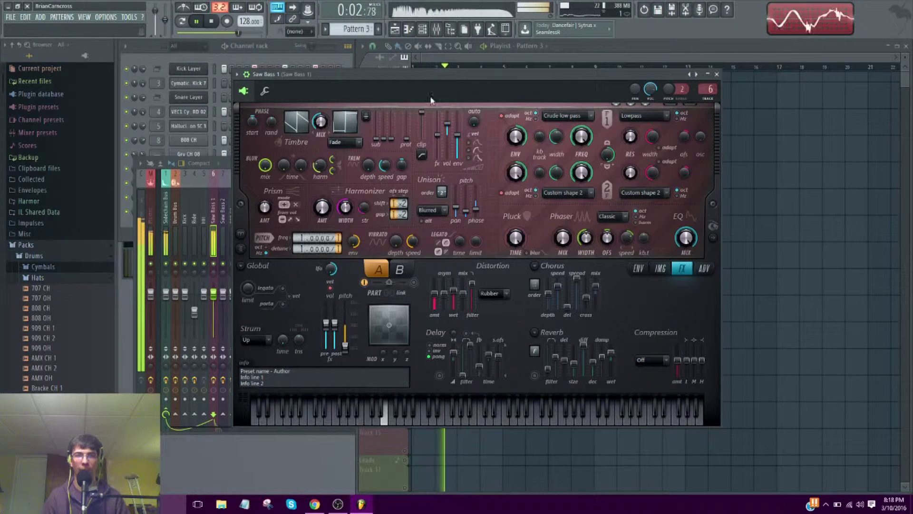
{"action": "key", "text": "space"}
Open Fruity parametric EQ 2 on the Saw Bass 1 mixer track and examine its curve during playback
{"action": "key", "text": "F9"}
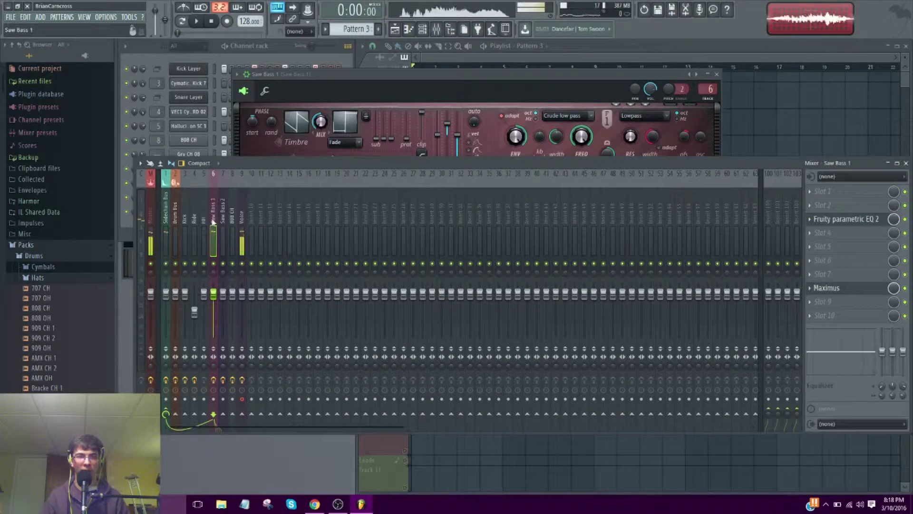
{"action": "key", "text": "space"}
{"action": "left_click", "coordinate": [851, 219]}
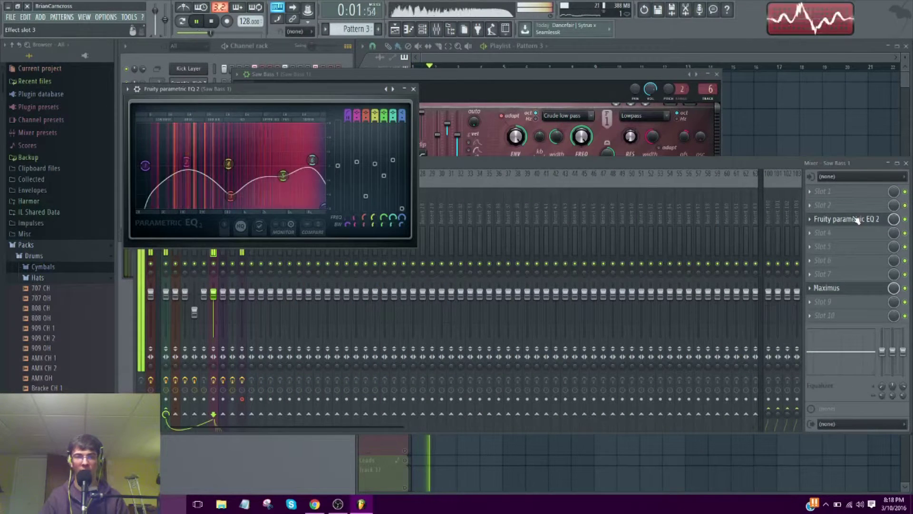
{"action": "key", "text": "space"}
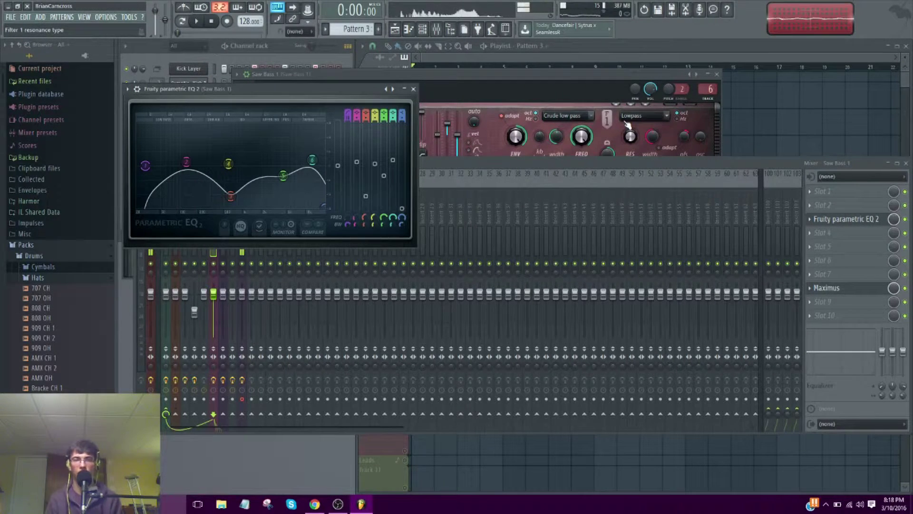
Bypass Fruity parametric EQ 2 on Saw Bass 1 to compare the sound during playback, and reopen the enabled EQ
{"action": "left_click", "coordinate": [344, 60]}
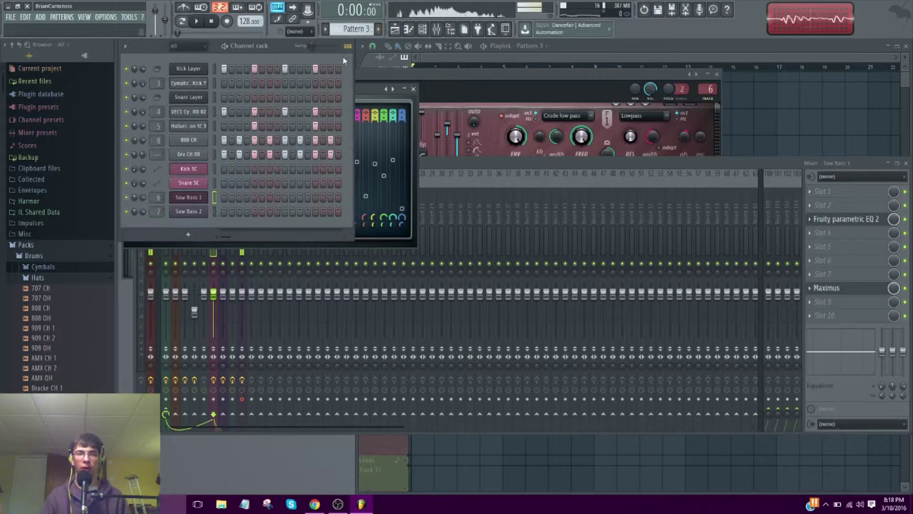
{"action": "left_click", "coordinate": [904, 221]}
{"action": "key", "text": "space"}
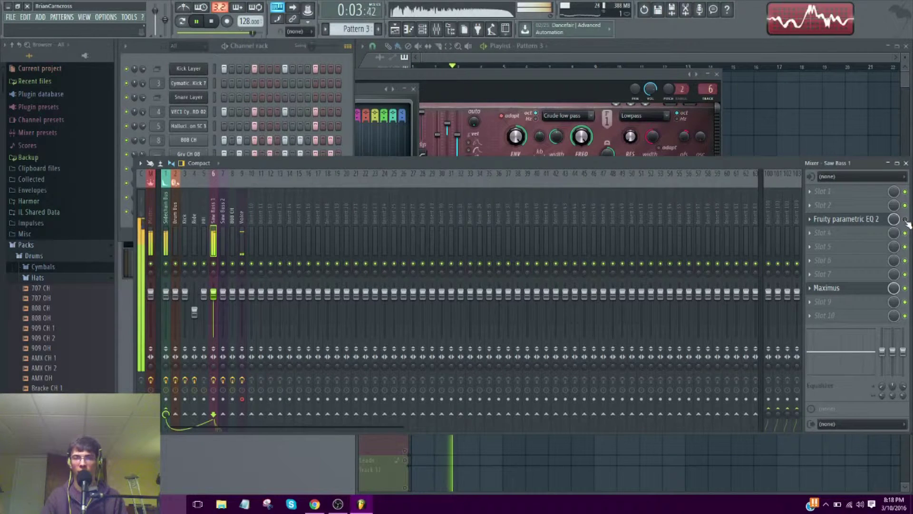
{"action": "left_click", "coordinate": [854, 218]}
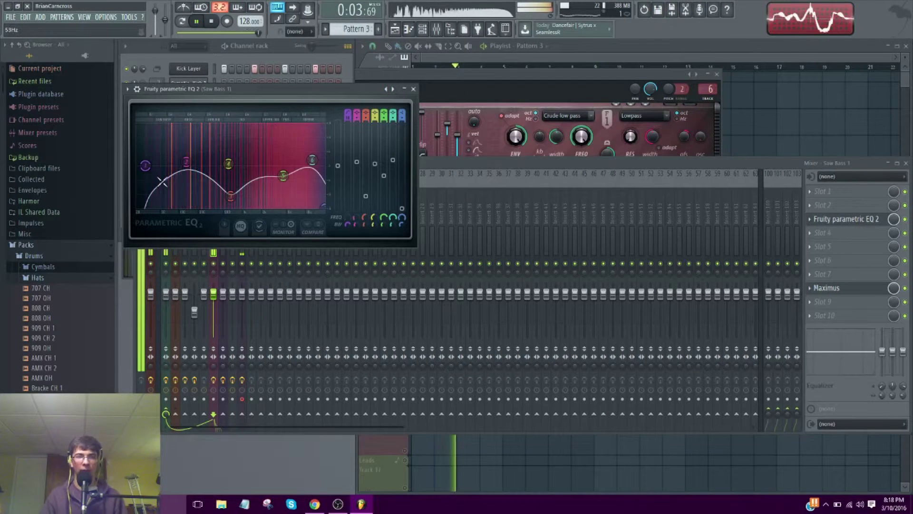
{"action": "key", "text": "space"}
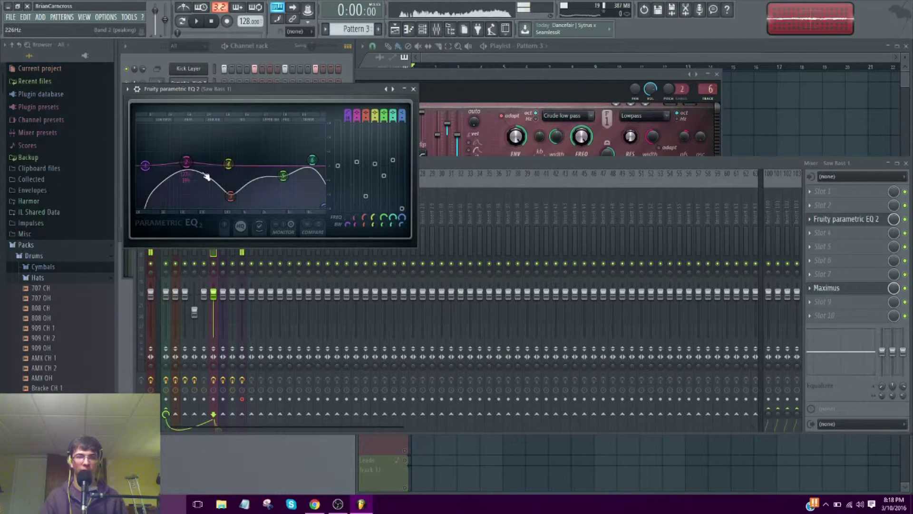
Fine-tune the band 3 cut in Saw Bass 1's parametric EQ while listening to the bass
{"action": "key", "text": "space"}
{"action": "mouse_move", "coordinate": [231, 196]}
{"action": "left_mouse_down"}
{"action": "mouse_move", "coordinate": [229, 167]}
{"action": "mouse_move", "coordinate": [232, 199]}
{"action": "left_mouse_up"}
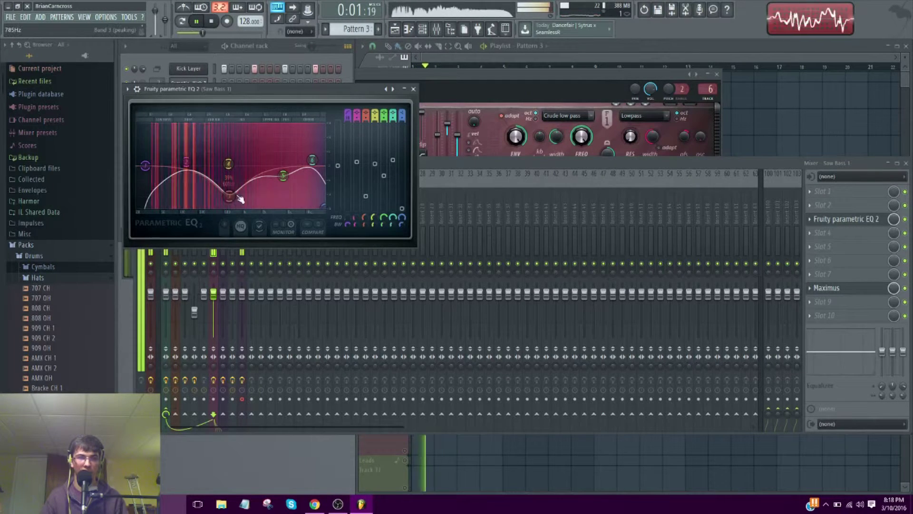
{"action": "key", "text": "space"}
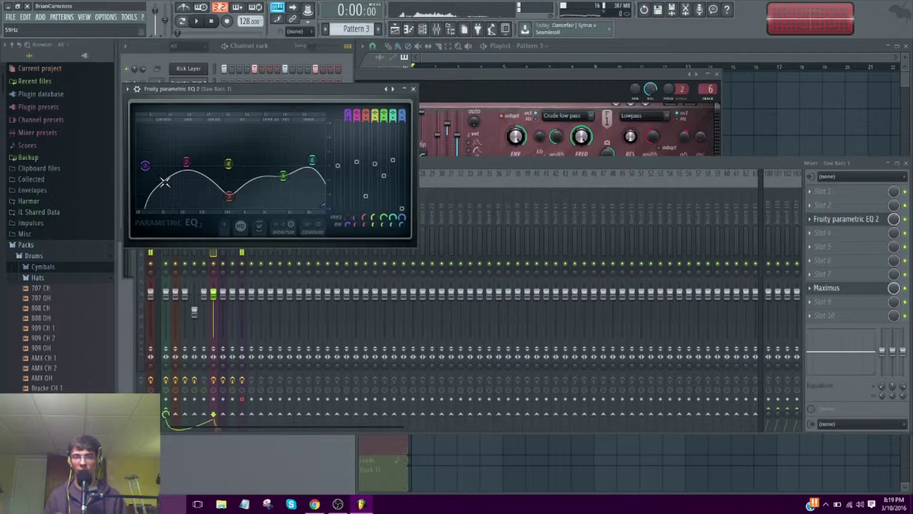
{"action": "left_click_drag", "start_coordinate": [148, 192], "coordinate": [151, 195]}
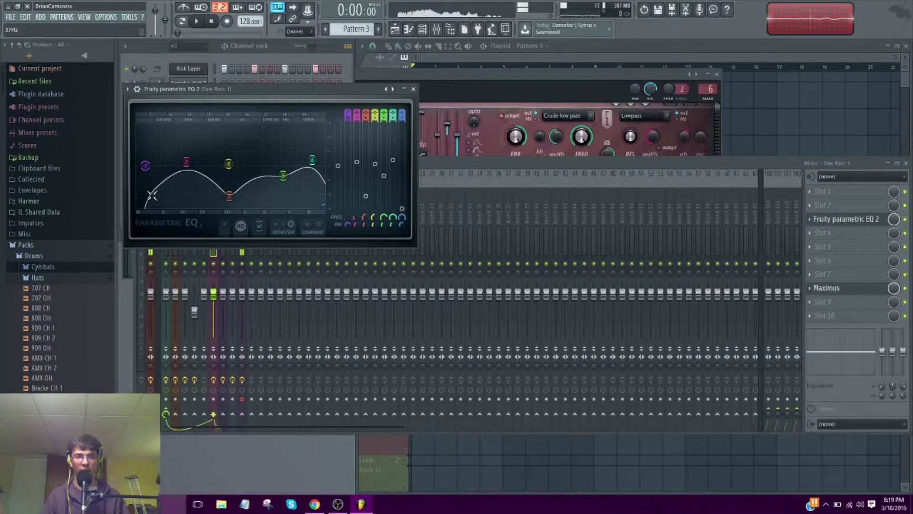
{"action": "key", "text": "space"}
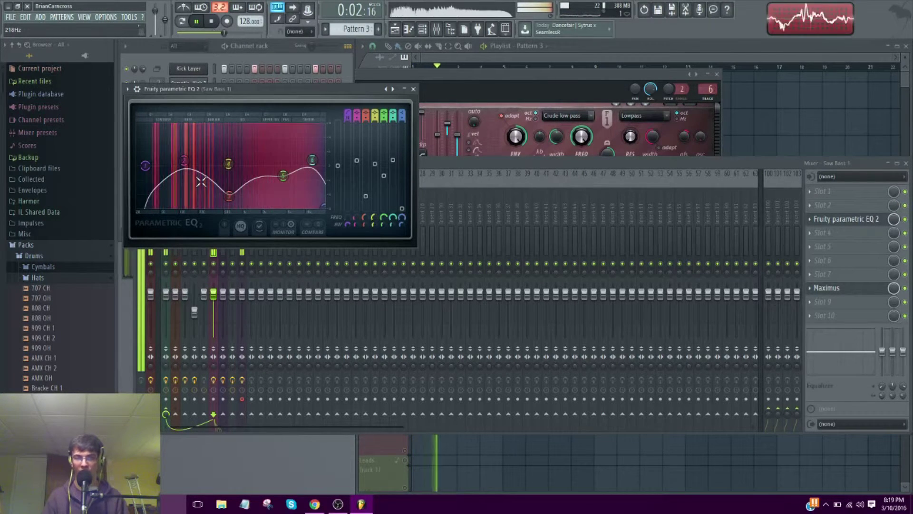
Open Maximus on the Saw Bass 1 mixer track and set the low band's stereo separation to 100% merged while auditioning playback
{"action": "key", "text": "space"}
{"action": "left_click", "coordinate": [849, 289]}
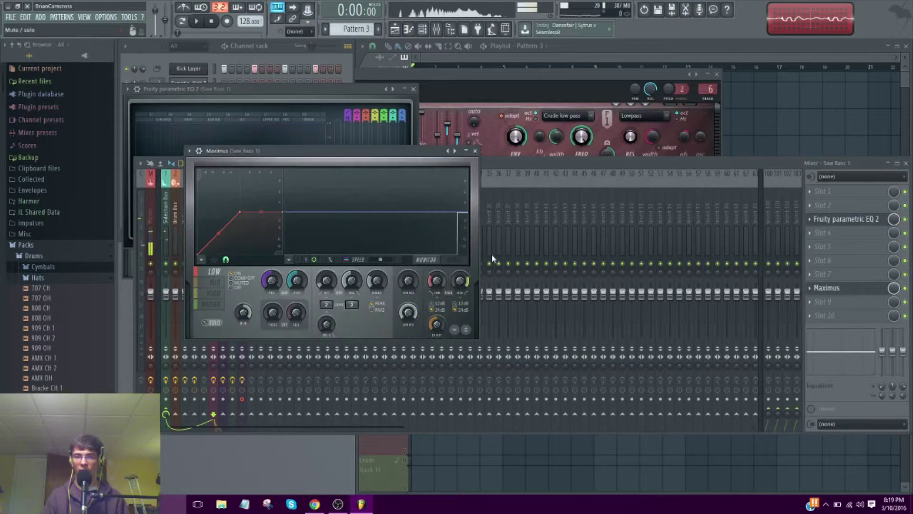
{"action": "key", "text": "space"}
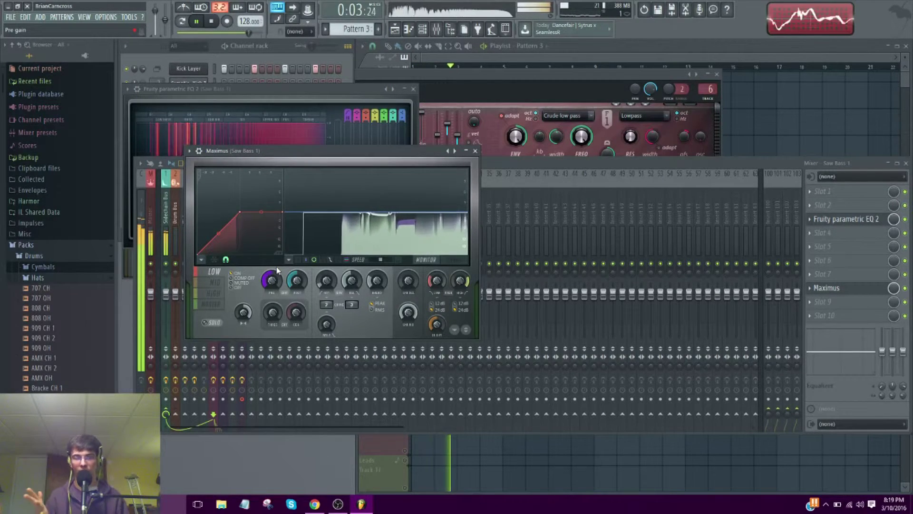
{"action": "key", "text": "space"}
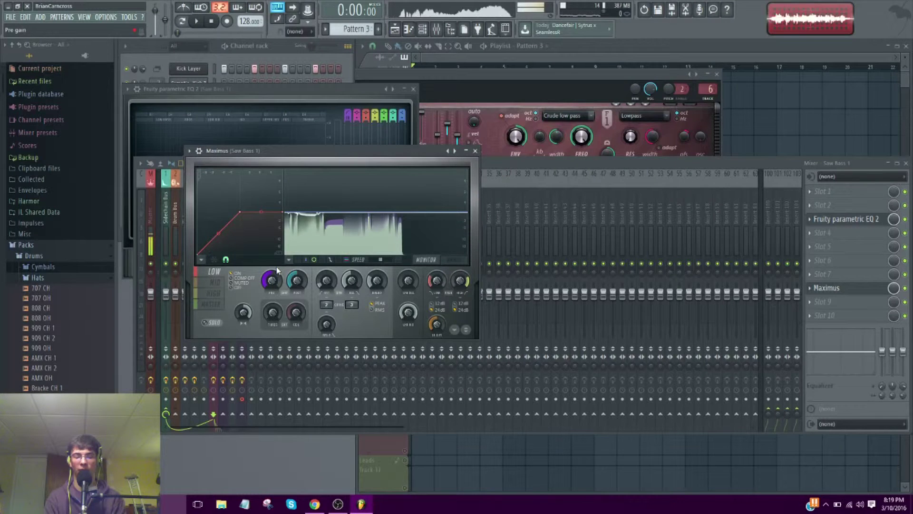
{"action": "key", "text": "space"}
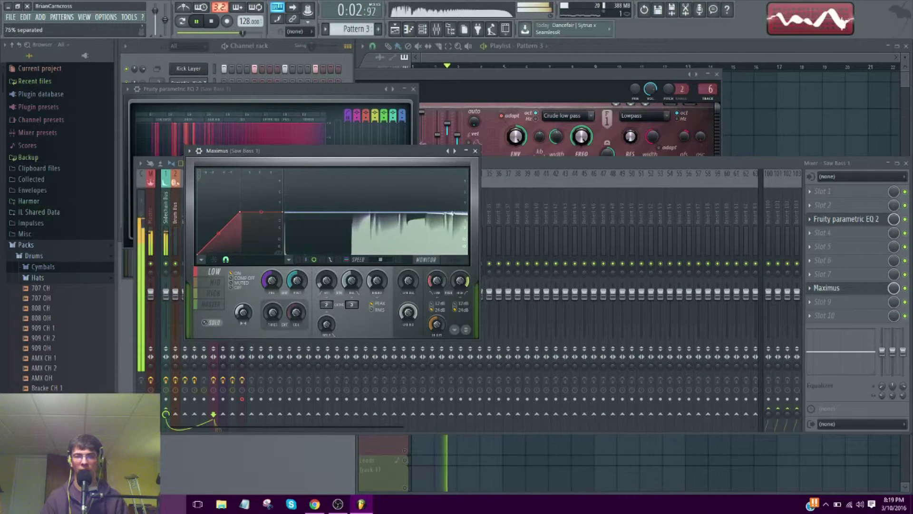
{"action": "key", "text": "space"}
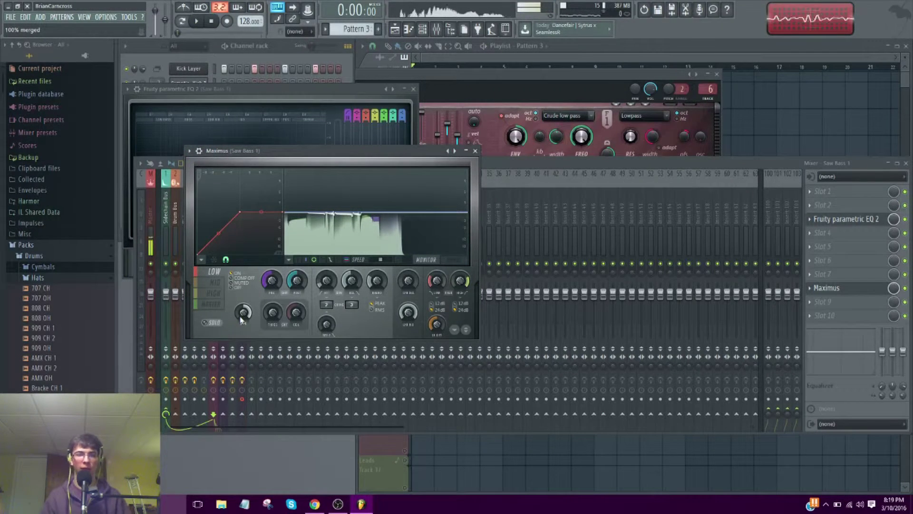
Audition the stereo separation of Maximus's mid and high bands on Saw Bass 1, and display the master band
{"action": "left_click", "coordinate": [214, 282]}
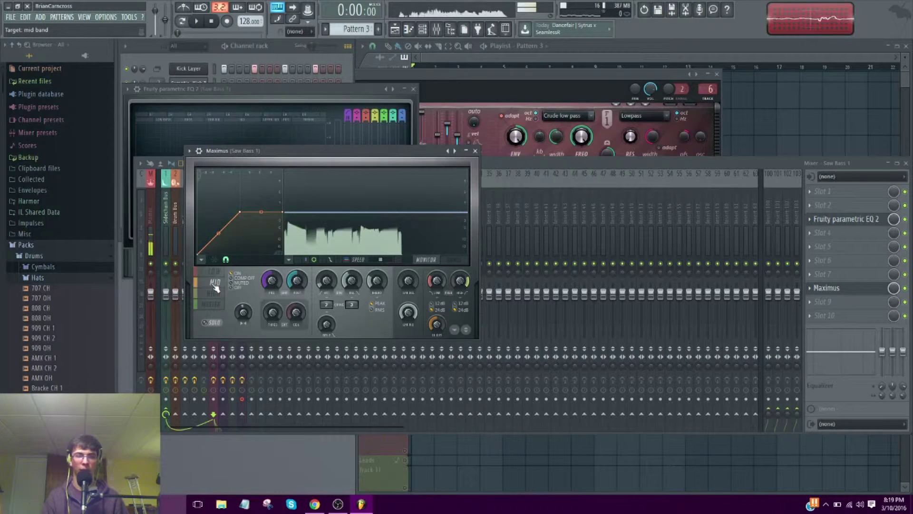
{"action": "key", "text": "space"}
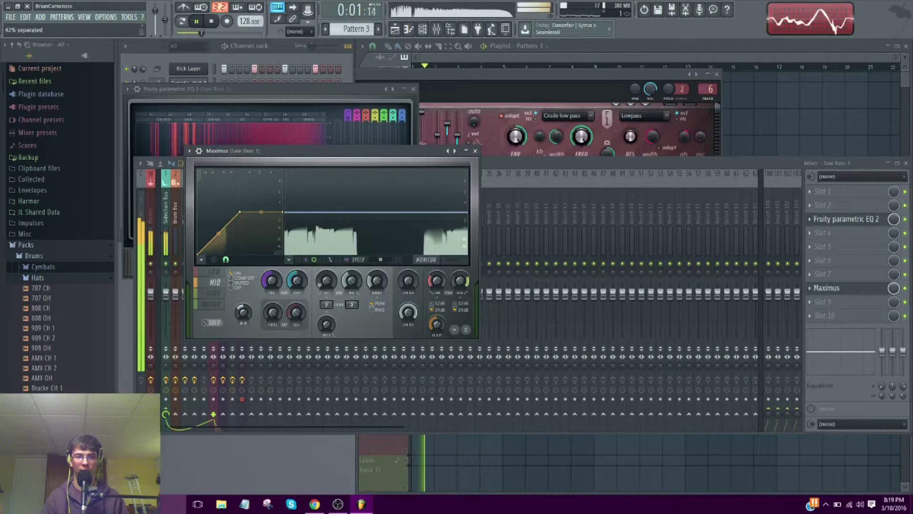
{"action": "left_click", "coordinate": [214, 293]}
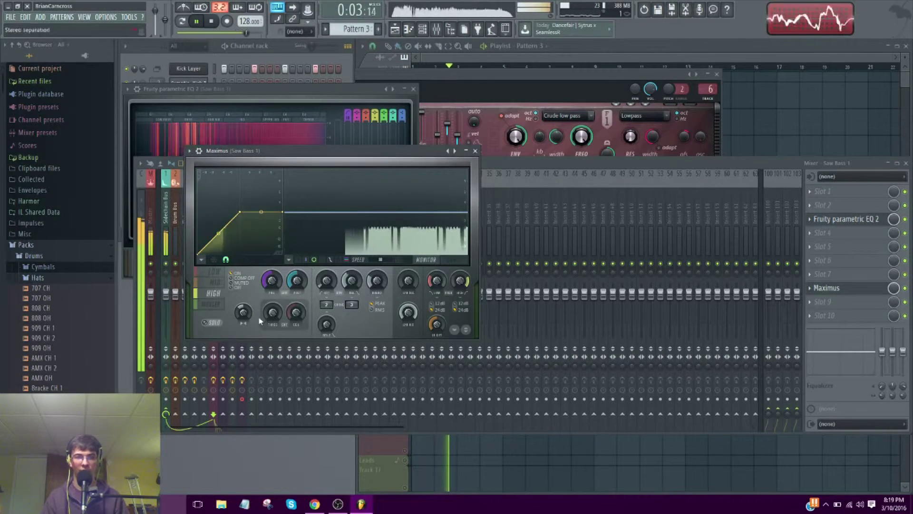
{"action": "key", "text": "space"}
{"action": "left_click", "coordinate": [214, 282]}
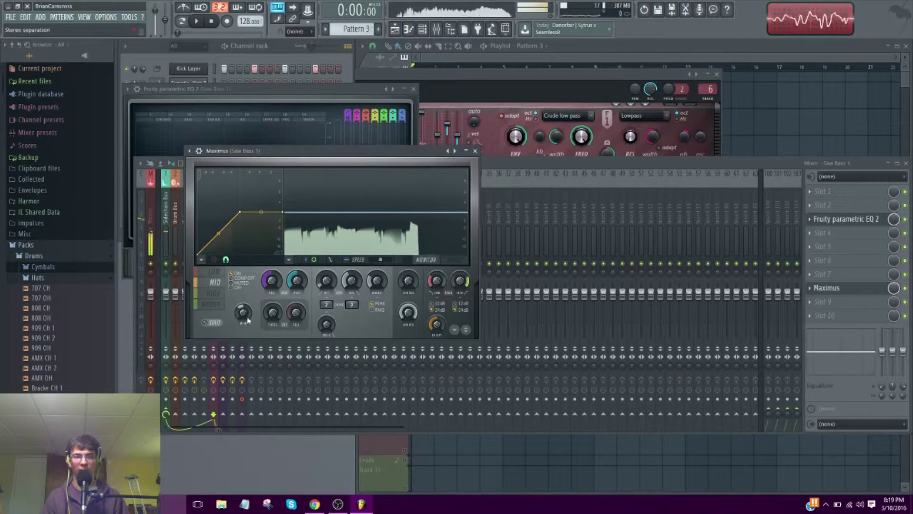
{"action": "left_click", "coordinate": [227, 303]}
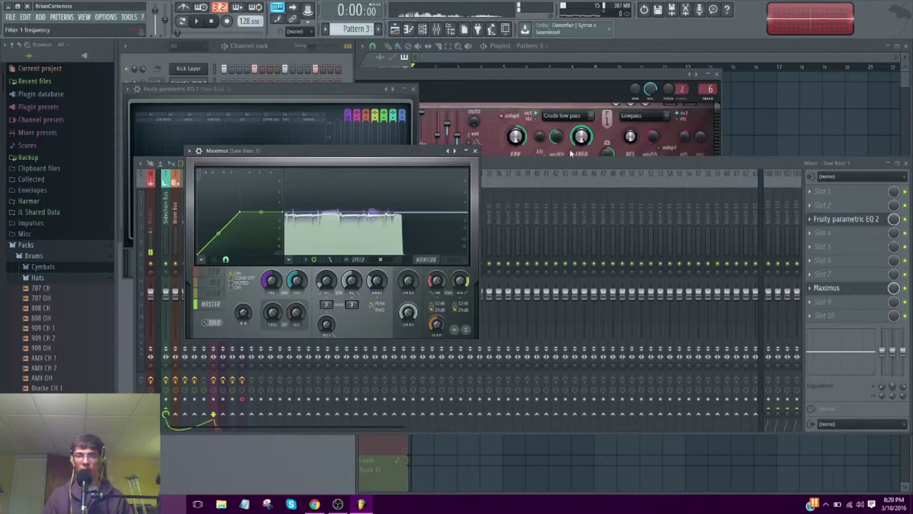
Bring the channel rack to the front, check Saw Bass 1's synth, and open the Saw Bass 2 3x Osc settings
{"action": "left_click_drag", "start_coordinate": [571, 163], "coordinate": [561, 163]}
{"action": "left_click", "coordinate": [352, 70]}
{"action": "left_click", "coordinate": [410, 76]}
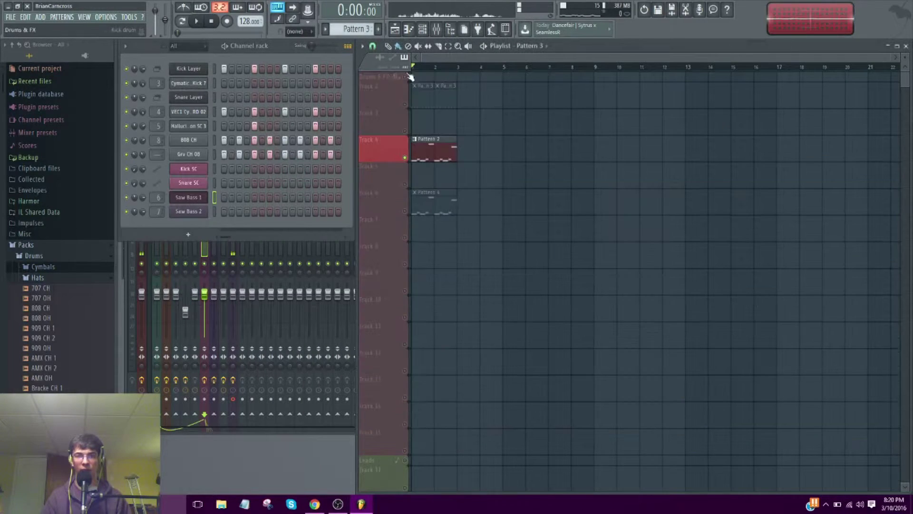
{"action": "left_click", "coordinate": [199, 197]}
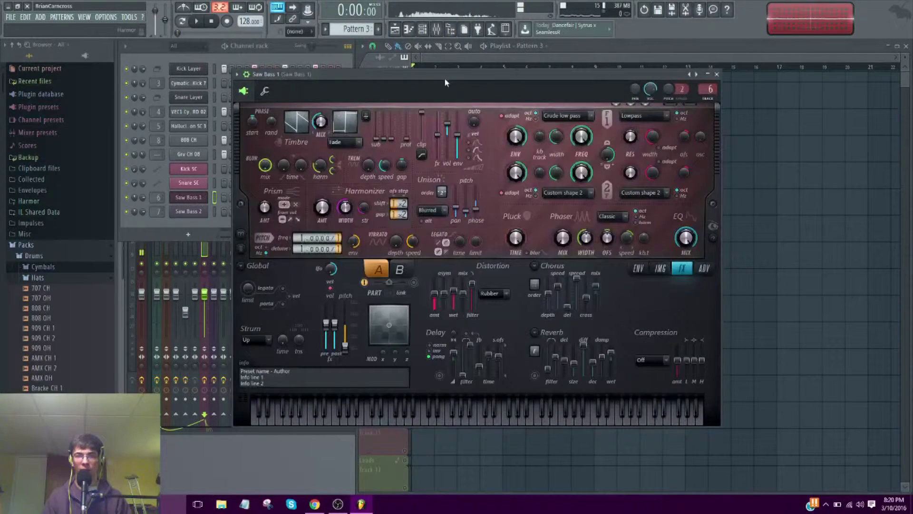
{"action": "left_click_drag", "start_coordinate": [446, 83], "coordinate": [511, 117]}
{"action": "left_click", "coordinate": [190, 213]}
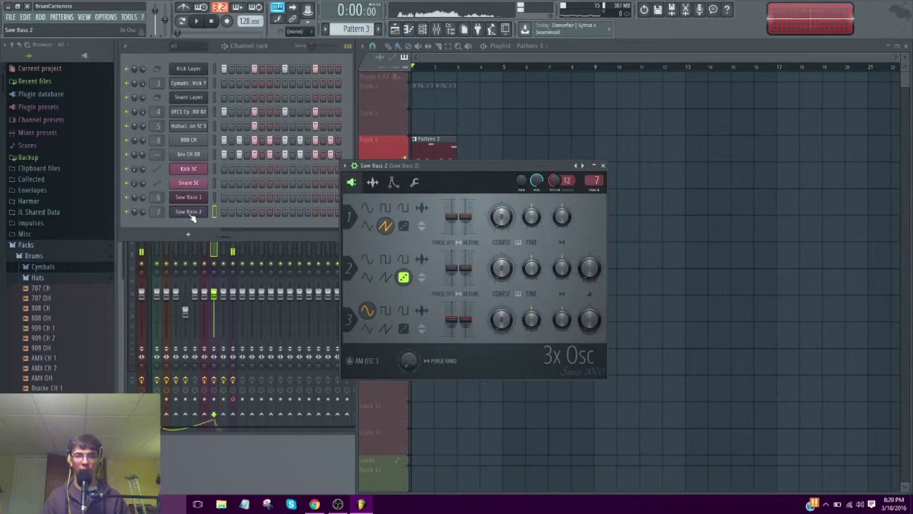
Mute playlist Track 4 and enable Track 6, and listen to Saw Bass 2 with its 3x Osc settings open
{"action": "key", "text": "space"}
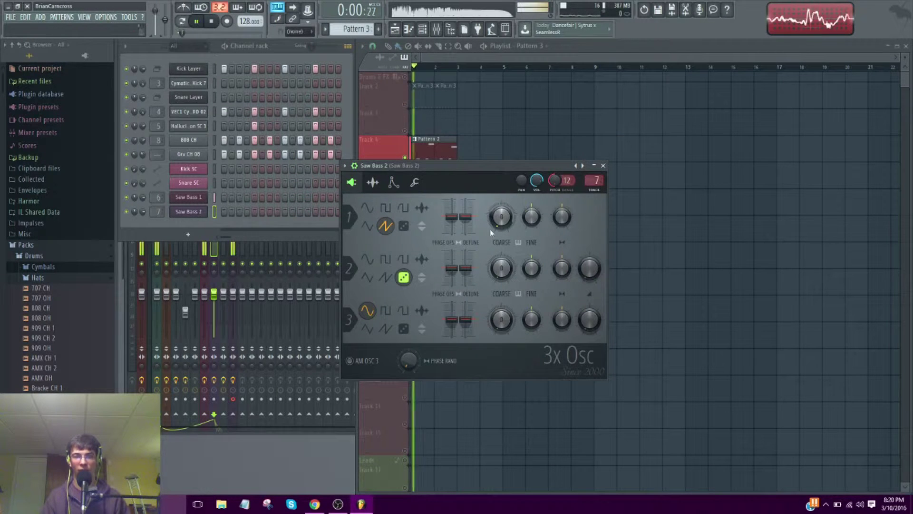
{"action": "left_click", "coordinate": [402, 155]}
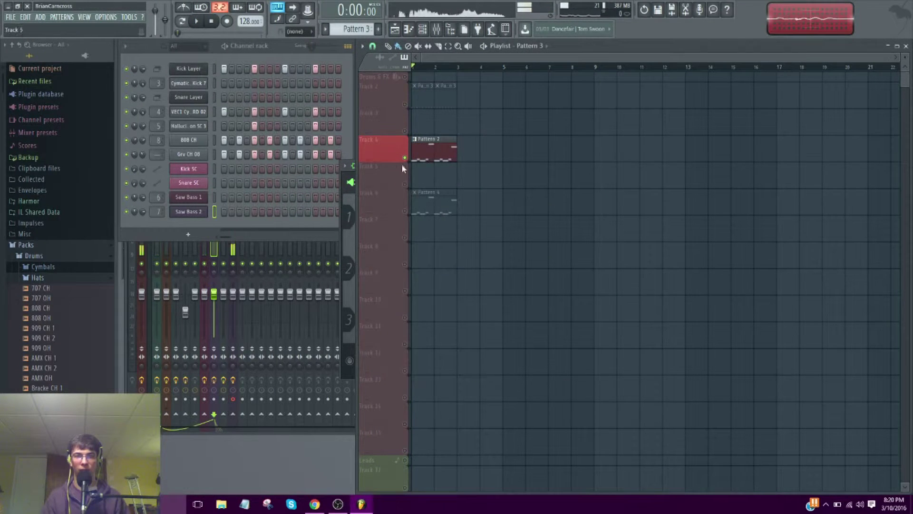
{"action": "left_click", "coordinate": [404, 159]}
{"action": "left_click", "coordinate": [405, 210]}
{"action": "key", "text": "space"}
{"action": "left_click", "coordinate": [195, 213]}
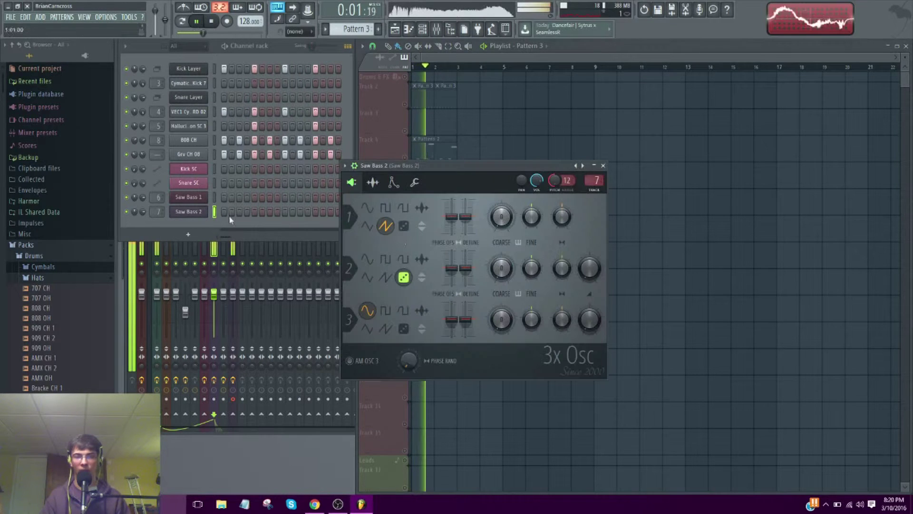
{"action": "key", "text": "space"}
Open Fruity Chorus on the Saw Bass 2 mixer track and examine its settings during playback
{"action": "left_click", "coordinate": [437, 32]}
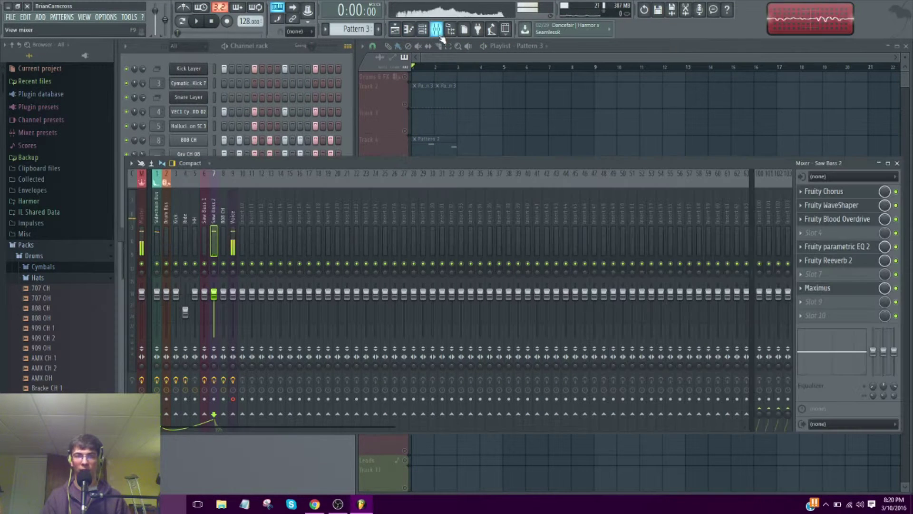
{"action": "left_click", "coordinate": [852, 194]}
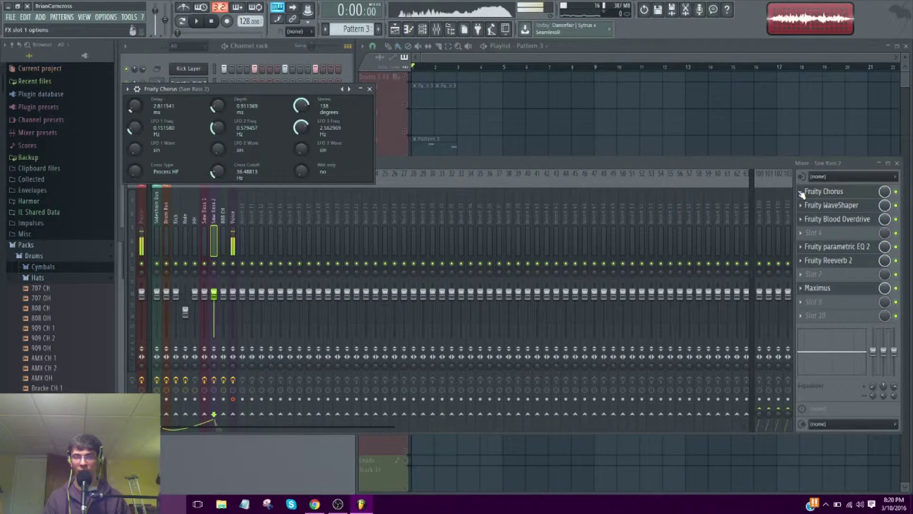
{"action": "key", "text": "space"}
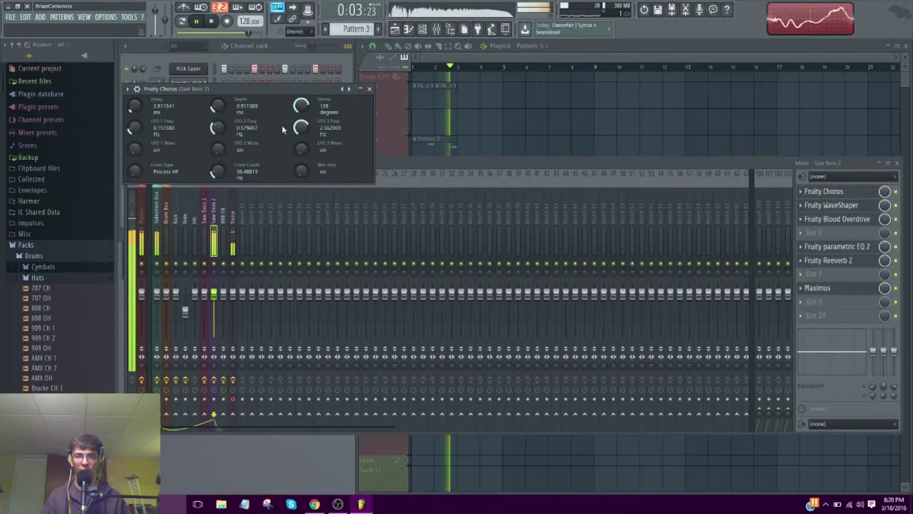
{"action": "key", "text": "space"}
Bypass and re-enable Fruity Chorus on Saw Bass 2 to compare the sound, and disable Fruity Reeverb 2
{"action": "left_click", "coordinate": [896, 191]}
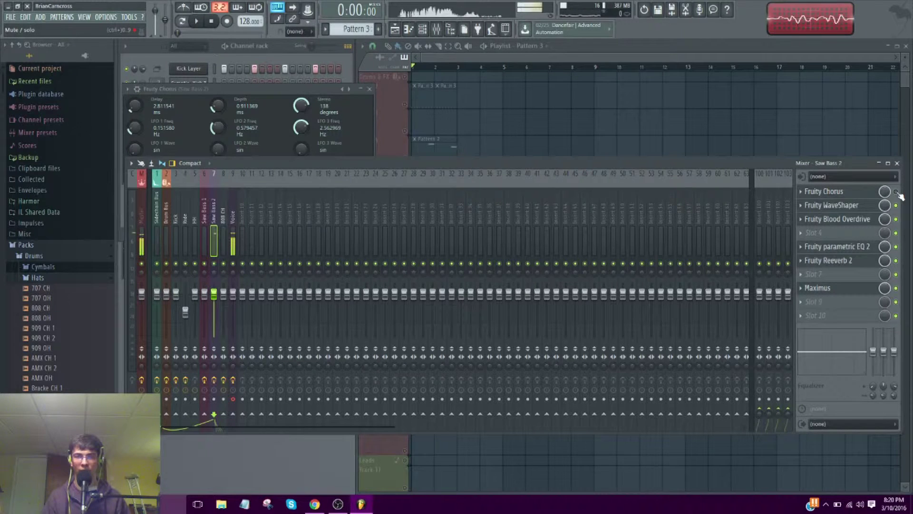
{"action": "key", "text": "space"}
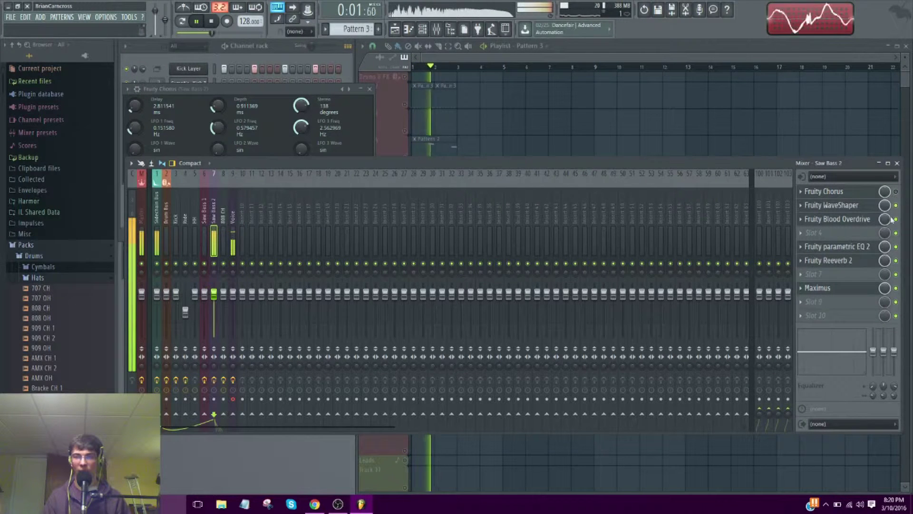
{"action": "key", "text": "space"}
{"action": "key", "text": "space"}
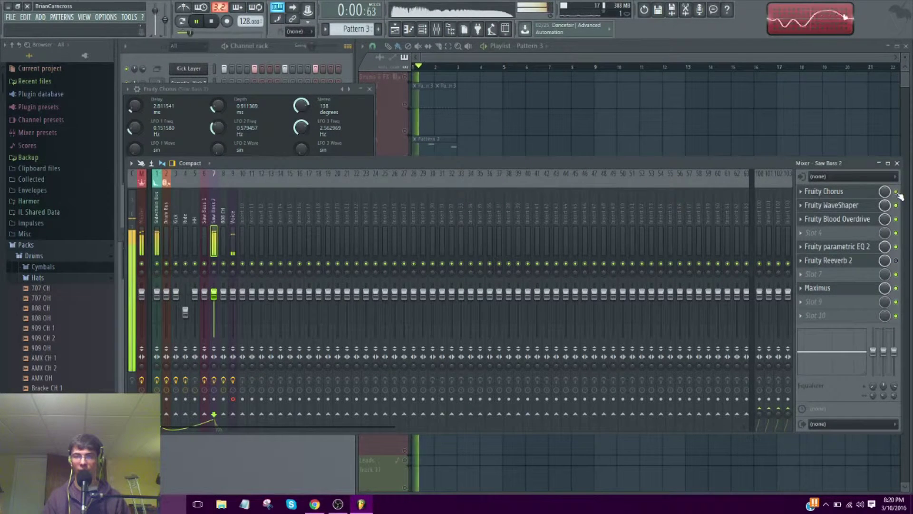
{"action": "key", "text": "space"}
Disable WaveShaper, Blood Overdrive, parametric EQ 2 and Maximus on Saw Bass 2, and listen with only the chorus active
{"action": "key", "text": "space"}
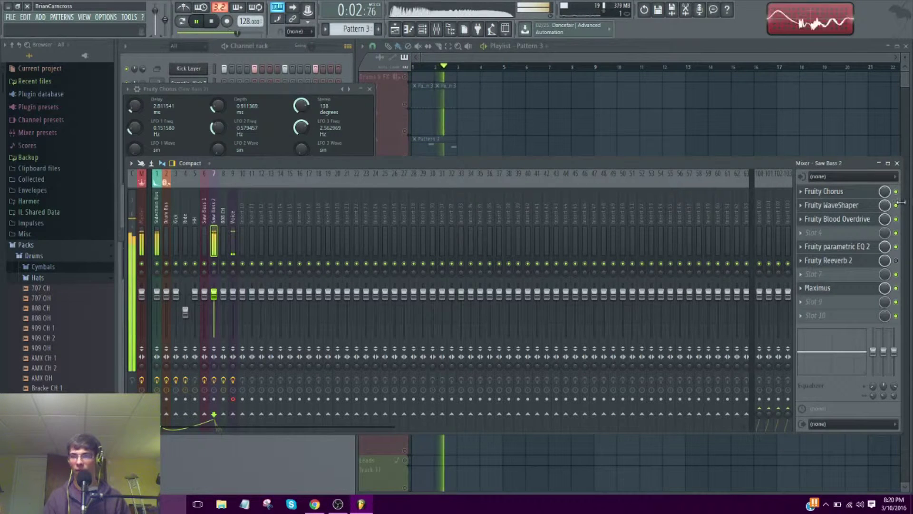
{"action": "key", "text": "space"}
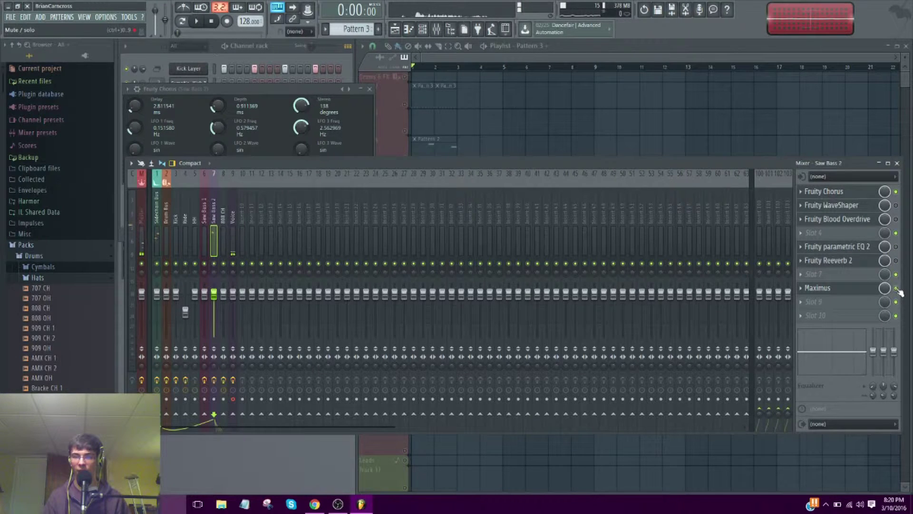
{"action": "key", "text": "space"}
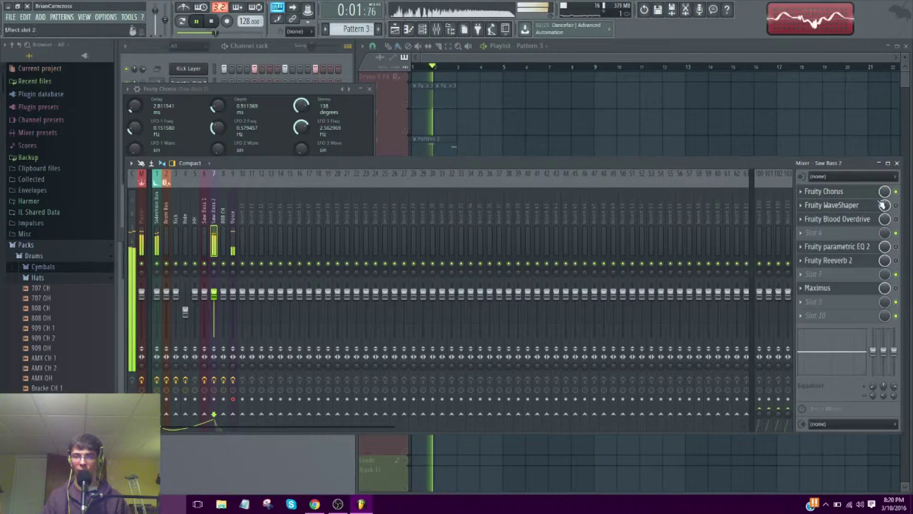
Re-enable Fruity WaveShaper on Saw Bass 2 and open its curve beside the chorus window while listening
{"action": "left_click", "coordinate": [896, 205]}
{"action": "left_click", "coordinate": [837, 205]}
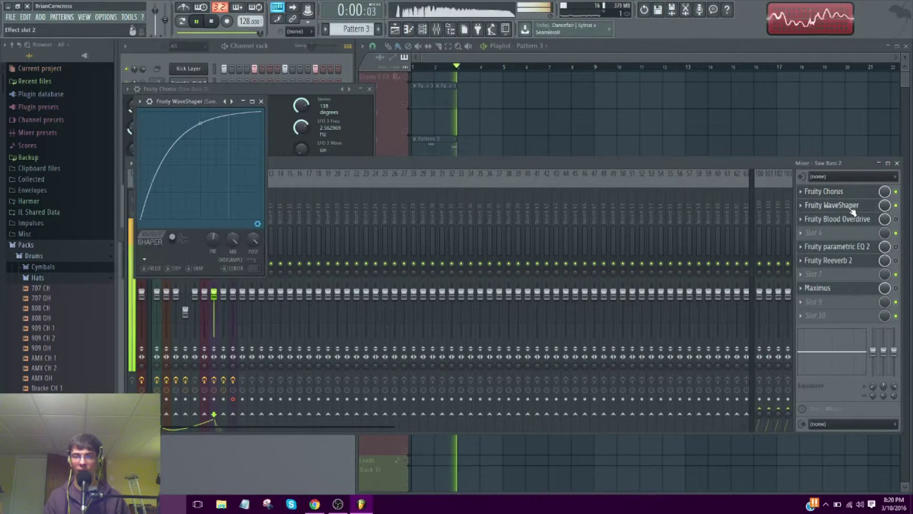
{"action": "left_click_drag", "start_coordinate": [208, 101], "coordinate": [370, 113]}
{"action": "key", "text": "space"}
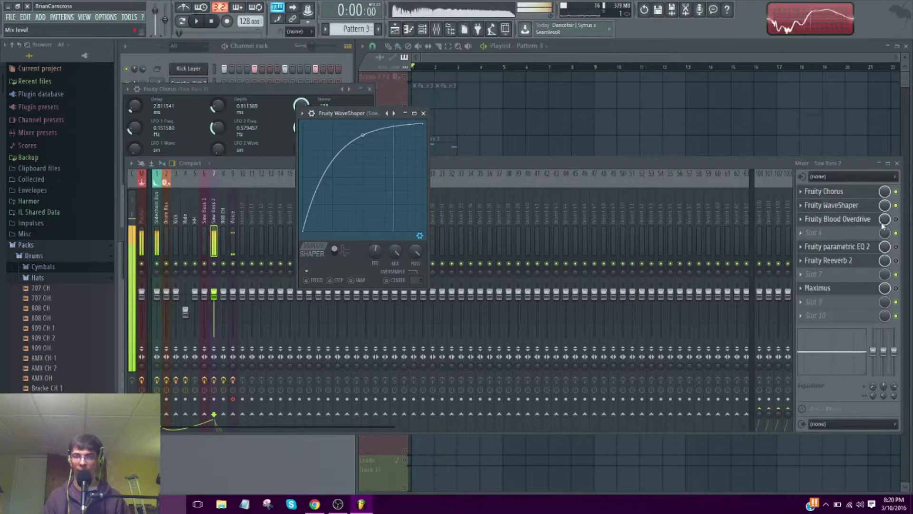
Re-enable and open Fruity Blood Overdrive on Saw Bass 2, toggling it during playback to compare the sound
{"action": "left_click", "coordinate": [896, 219]}
{"action": "left_click", "coordinate": [871, 223]}
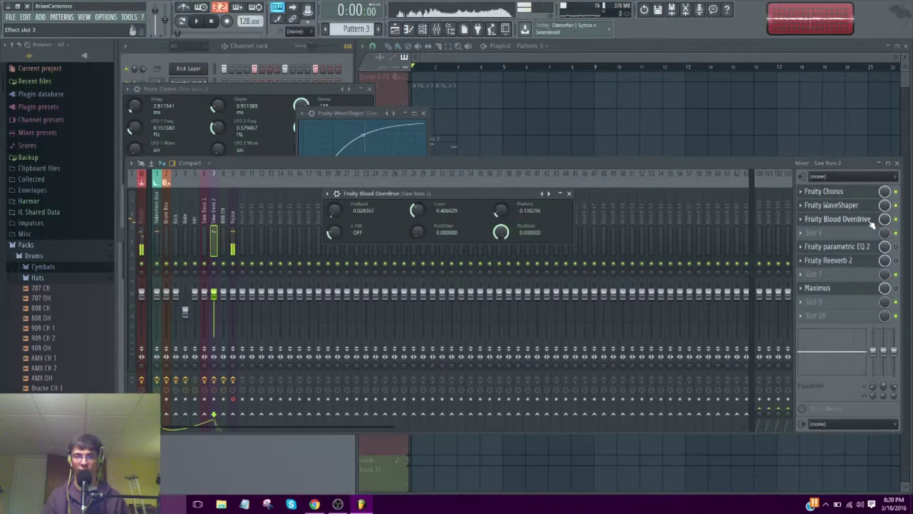
{"action": "key", "text": "space"}
{"action": "left_click", "coordinate": [877, 222]}
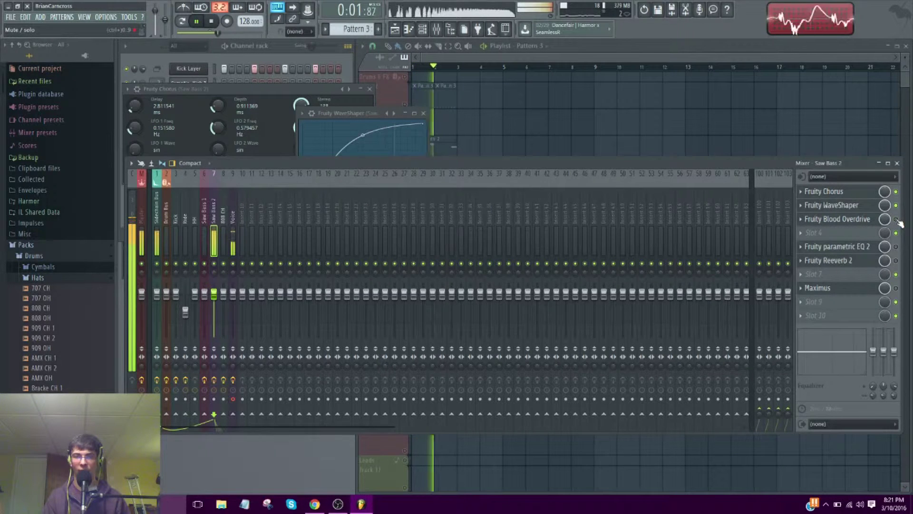
{"action": "left_click", "coordinate": [870, 224]}
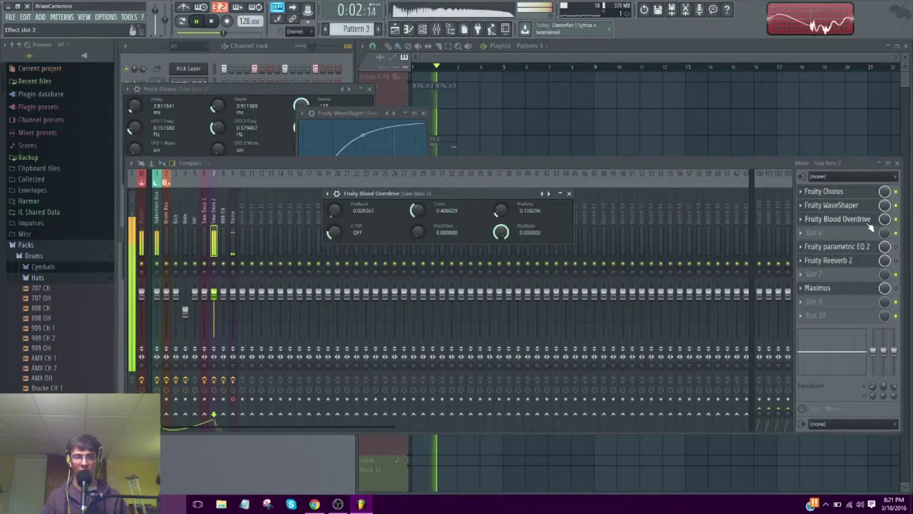
{"action": "key", "text": "space"}
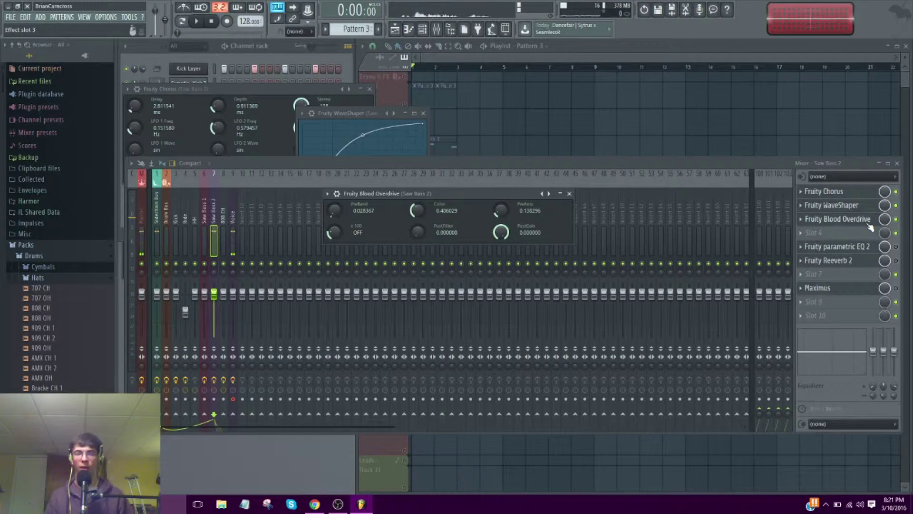
{"action": "key", "text": "space"}
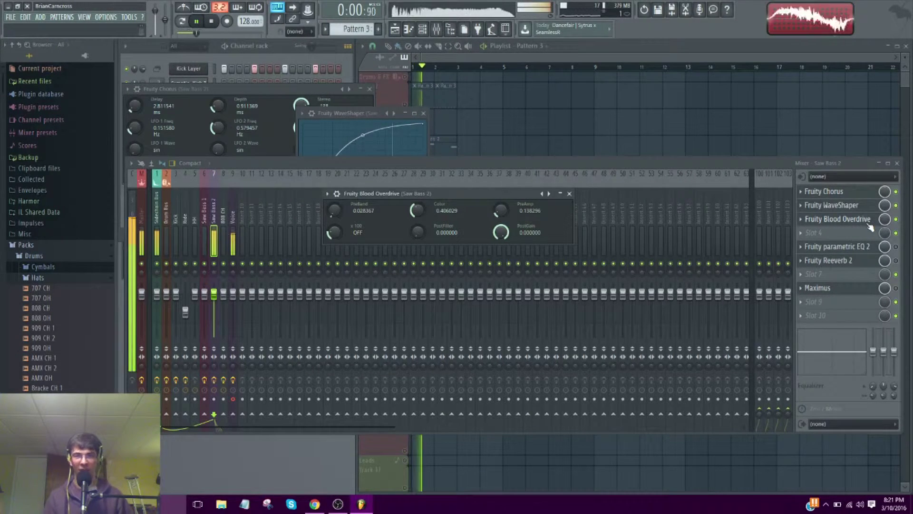
Set Fruity Blood Overdrive's Color to about 0.399 and PreAmp to about 0.207 during playback
{"action": "left_click_drag", "start_coordinate": [417, 210], "coordinate": [417, 212]}
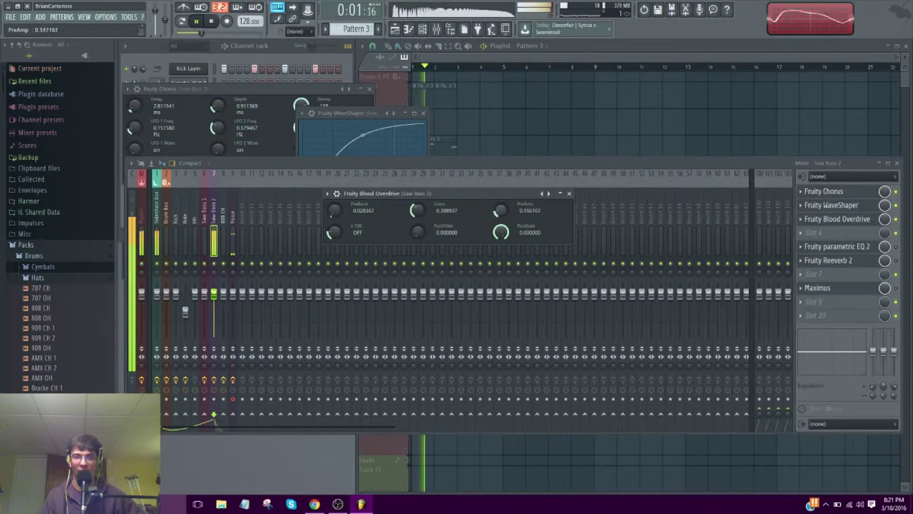
{"action": "left_click_drag", "start_coordinate": [501, 209], "coordinate": [501, 365]}
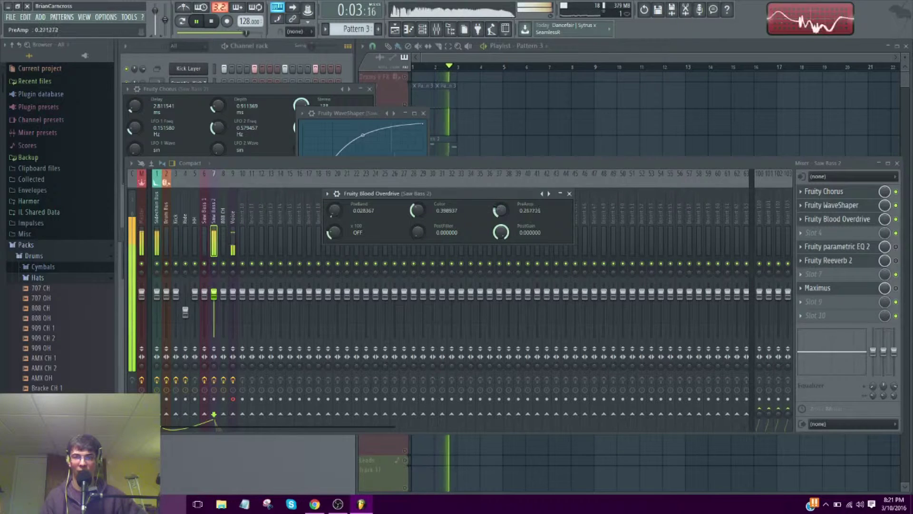
{"action": "left_click_drag", "start_coordinate": [501, 231], "coordinate": [501, 374]}
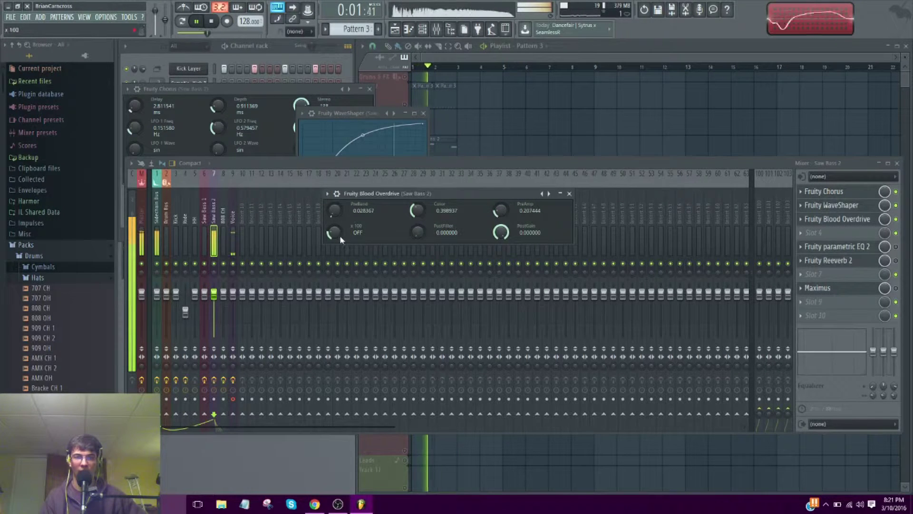
Set Fruity Blood Overdrive's PreBand to about 0.078 on Saw Bass 2 and stop playback
{"action": "left_click_drag", "start_coordinate": [334, 210], "coordinate": [335, 196]}
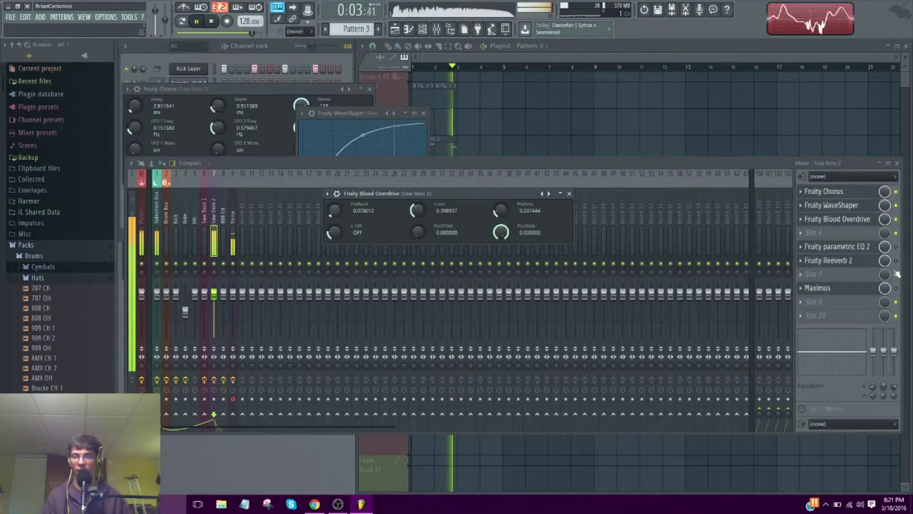
{"action": "key", "text": "space"}
Open and re-enable Fruity parametric EQ 2 on Saw Bass 2 and listen to the equalized bass
{"action": "left_click", "coordinate": [840, 248]}
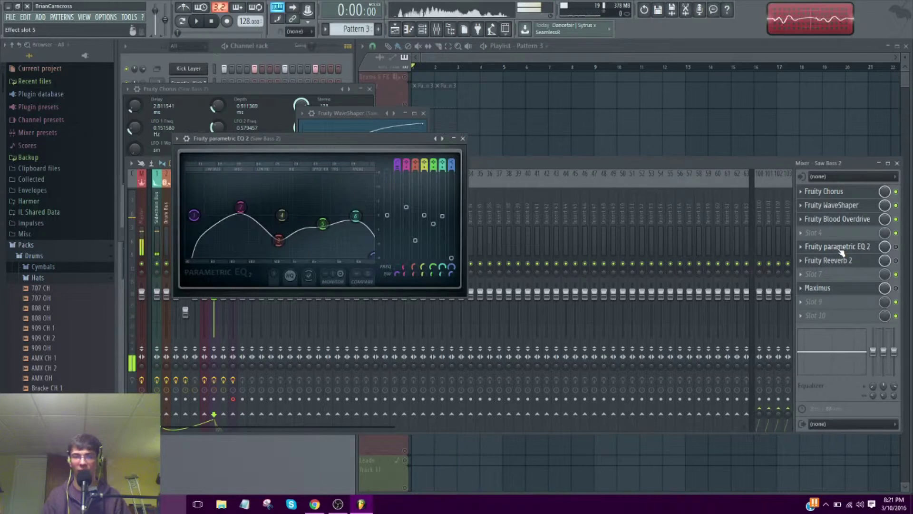
{"action": "left_click", "coordinate": [896, 247]}
{"action": "key", "text": "space"}
{"action": "left_click", "coordinate": [867, 248]}
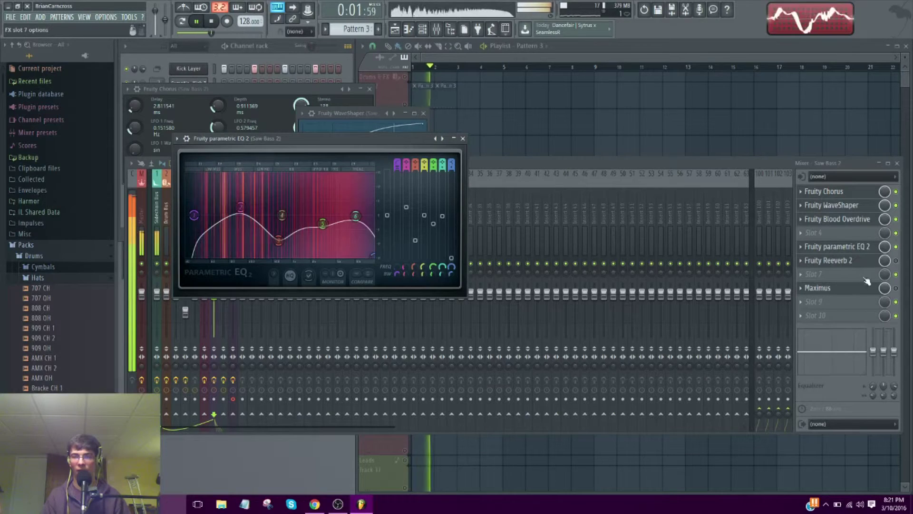
{"action": "key", "text": "space"}
Re-enable Fruity Reeverb 2 on Saw Bass 2 and listen to the bass with its window open
{"action": "left_click", "coordinate": [874, 264]}
{"action": "left_click", "coordinate": [896, 261]}
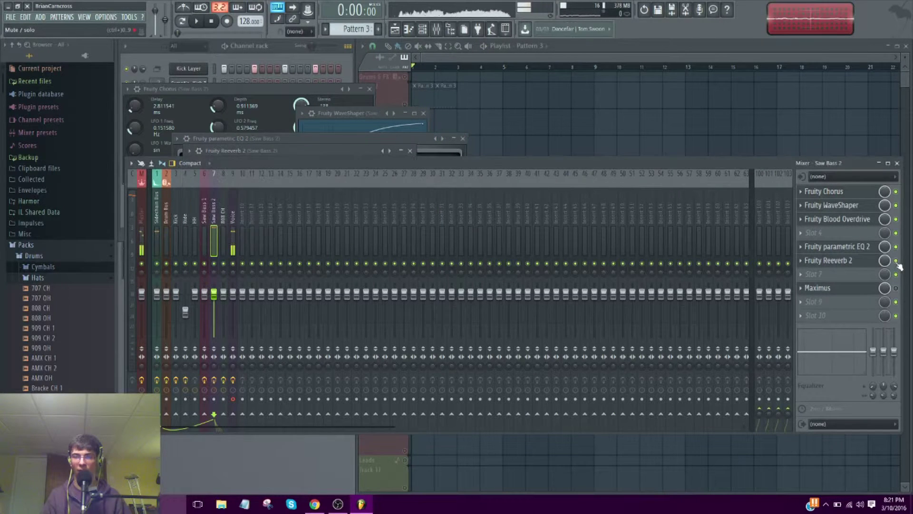
{"action": "key", "text": "space"}
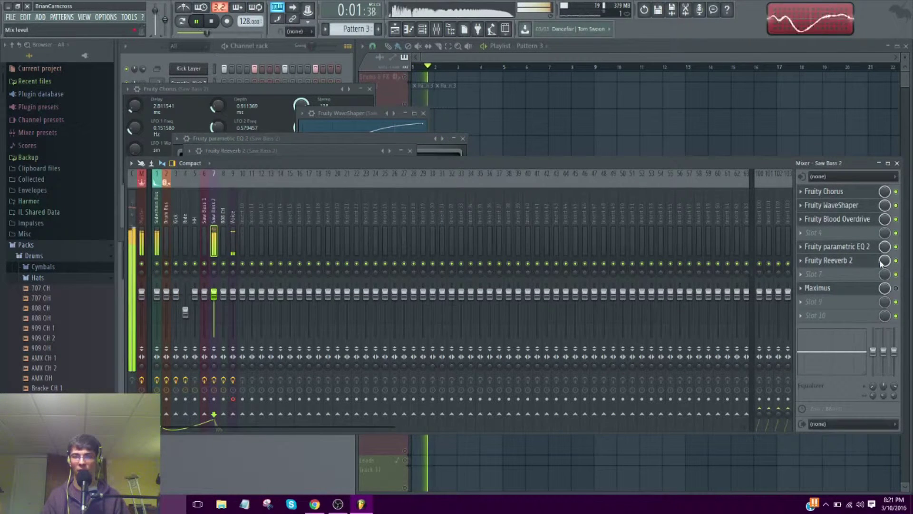
{"action": "left_click", "coordinate": [875, 262]}
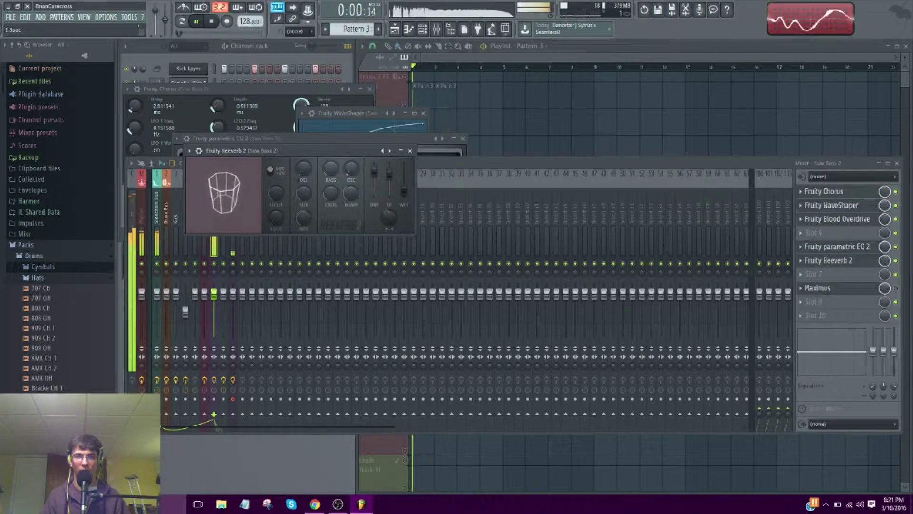
{"action": "key", "text": "space"}
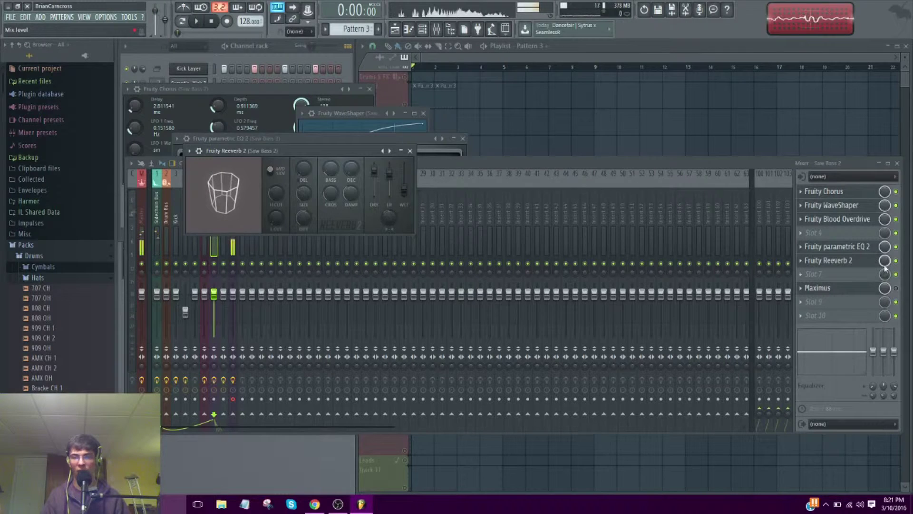
Re-enable Maximus on Saw Bass 2 and go through its mid, high and master bands during playback
{"action": "left_click", "coordinate": [897, 291]}
{"action": "key", "text": "space"}
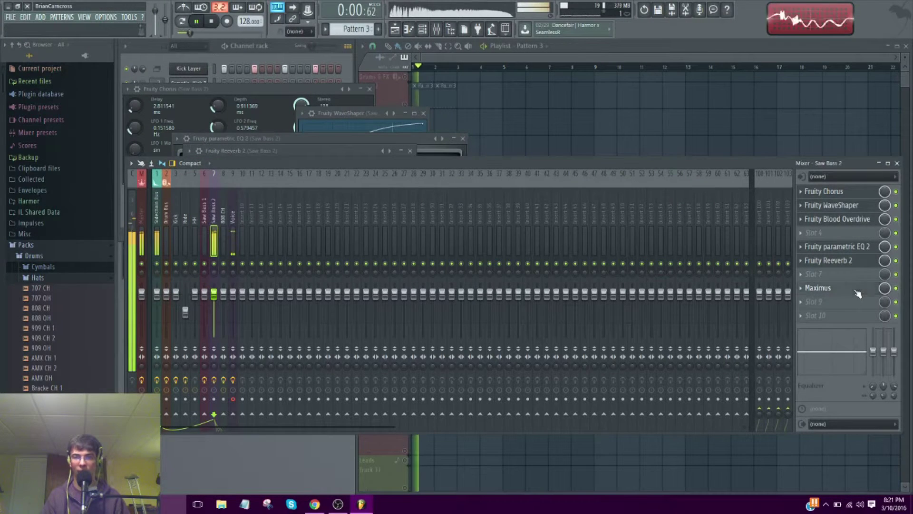
{"action": "left_click", "coordinate": [856, 288]}
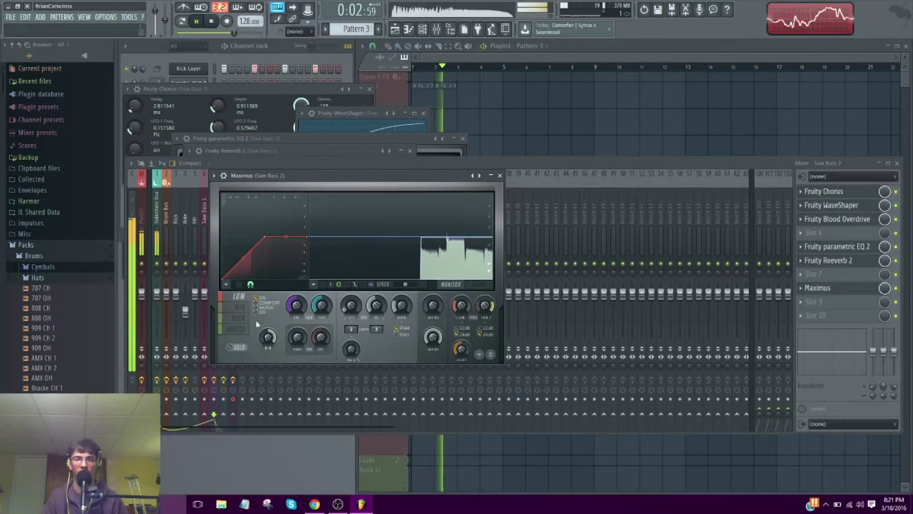
{"action": "left_click", "coordinate": [246, 310]}
{"action": "left_click", "coordinate": [239, 318]}
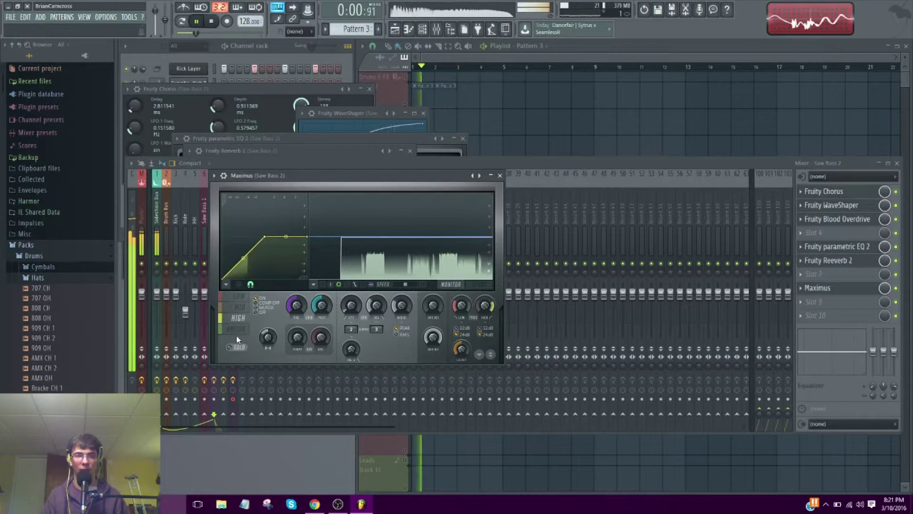
{"action": "left_click", "coordinate": [237, 329]}
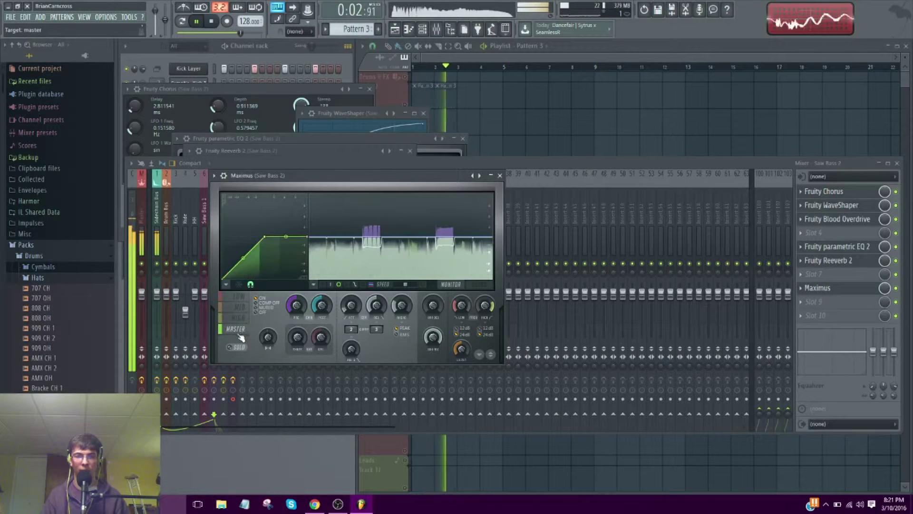
Bend the upper part of Maximus's master band curve upward and reset its stereo separation
{"action": "left_click_drag", "start_coordinate": [306, 236], "coordinate": [285, 223]}
{"action": "right_click", "coordinate": [269, 339]}
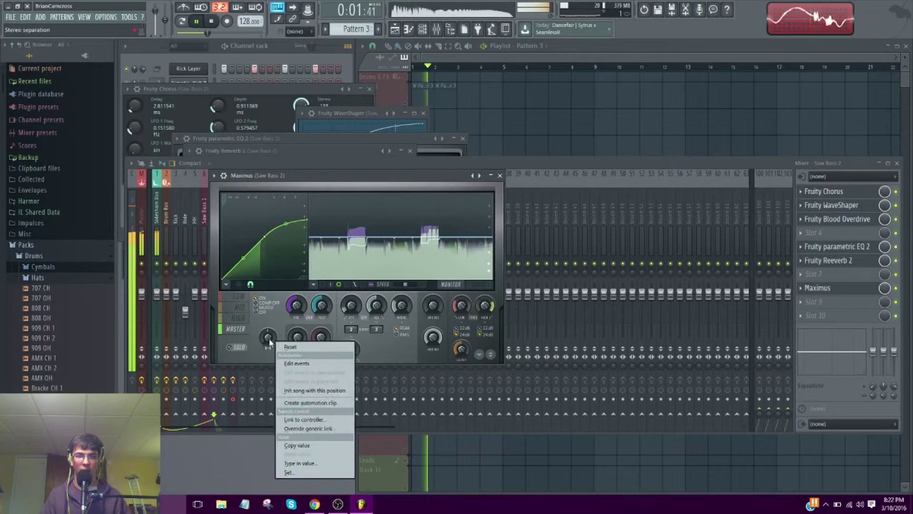
{"action": "left_click", "coordinate": [286, 344]}
{"action": "right_click", "coordinate": [281, 344]}
{"action": "key", "text": "Escape"}
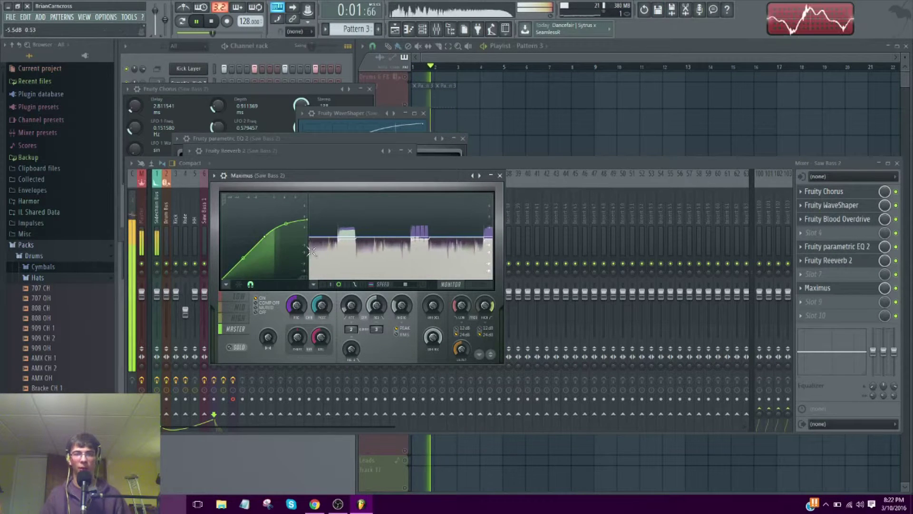
Unmute the drum pattern on playlist Track 2 and play it together with the Saw Bass 2 pattern
{"action": "left_click", "coordinate": [351, 67]}
{"action": "key", "text": "space"}
{"action": "left_click", "coordinate": [421, 66]}
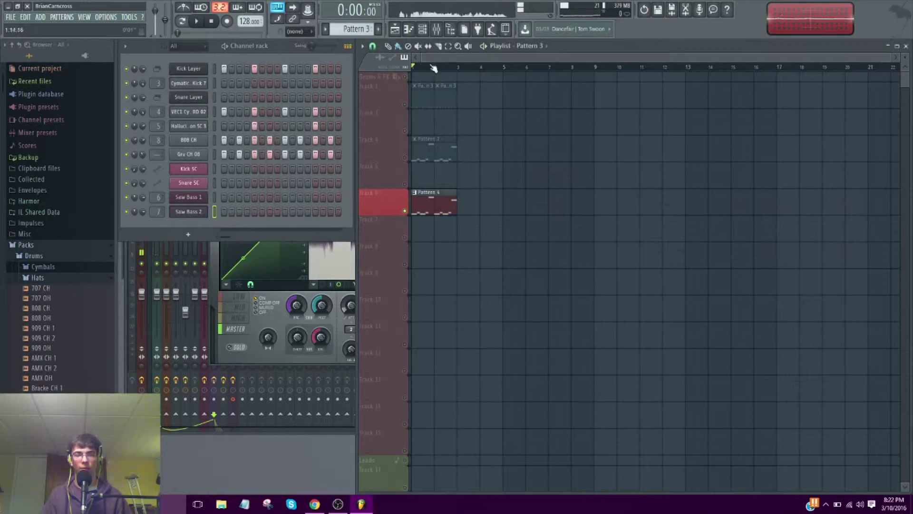
{"action": "left_click", "coordinate": [408, 104]}
{"action": "key", "text": "space"}
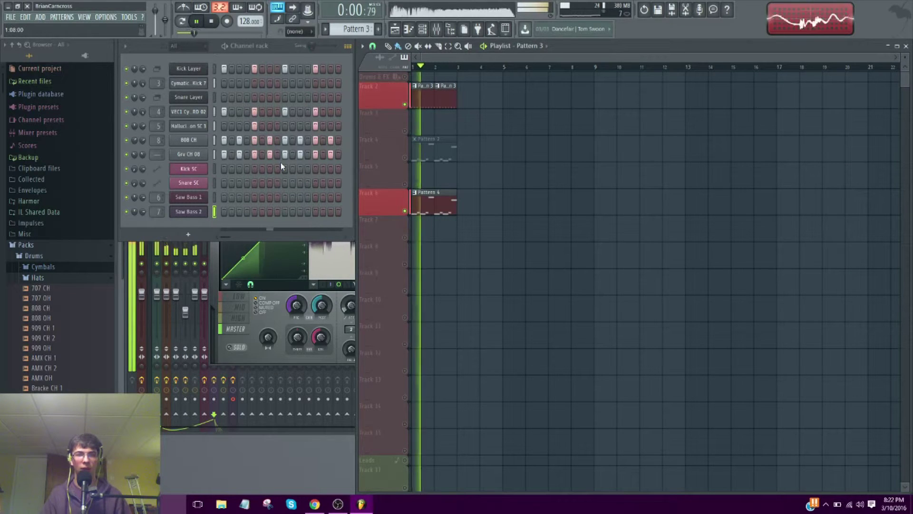
{"action": "key", "text": "space"}
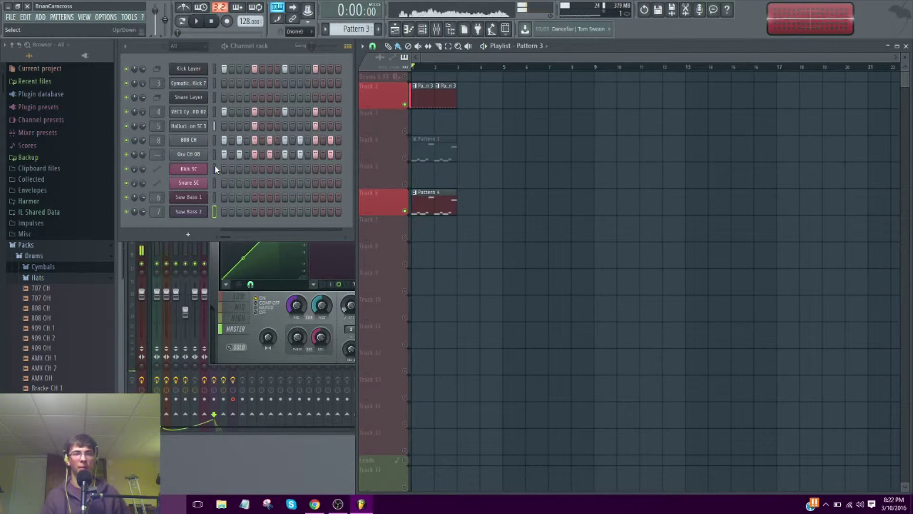
Add a Harmor synthesizer channel to the channel rack and return to the playlist
{"action": "left_click", "coordinate": [185, 229]}
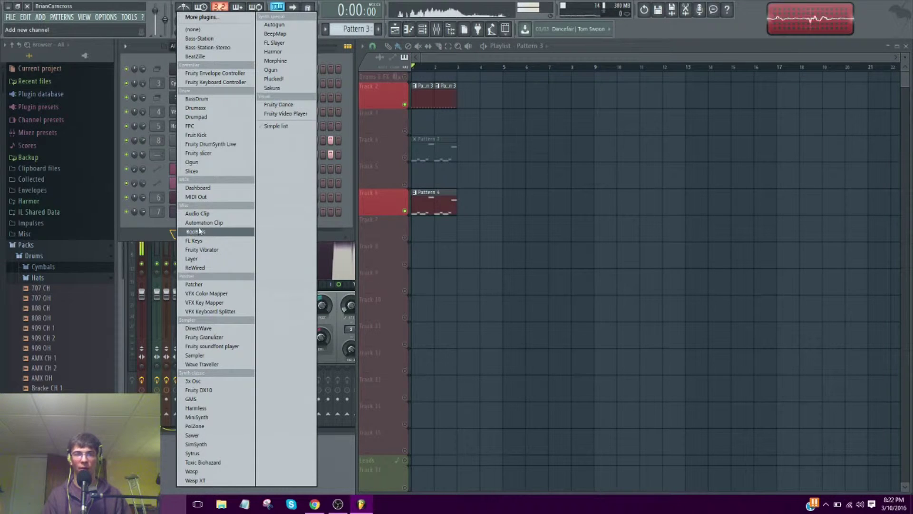
{"action": "left_click", "coordinate": [273, 51]}
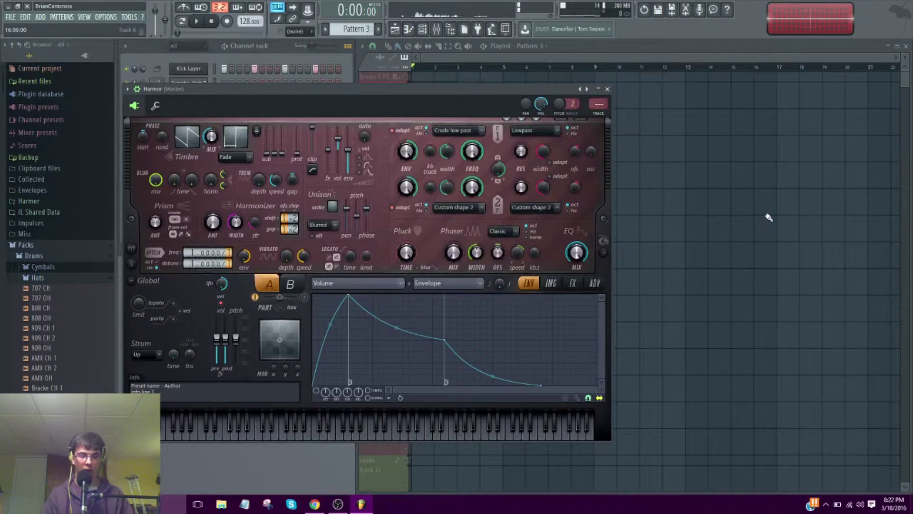
{"action": "left_click", "coordinate": [404, 113]}
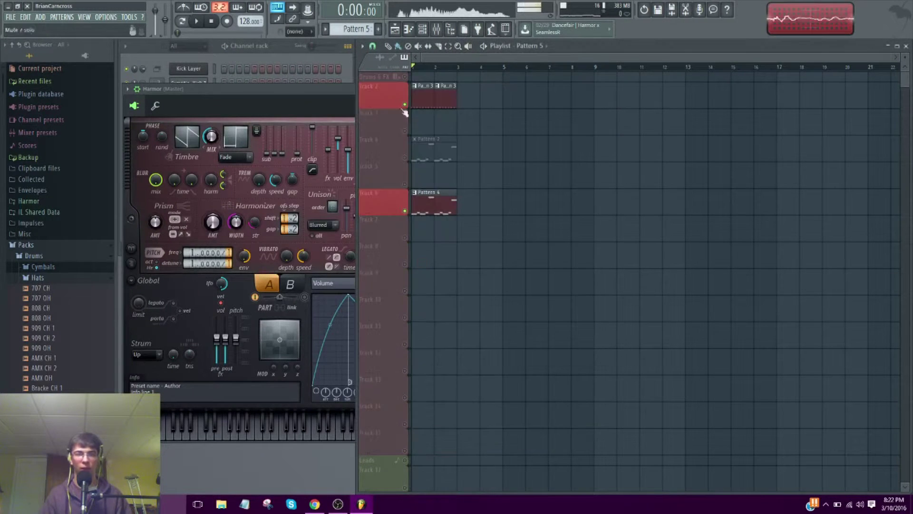
Copy the Saw Bass 1 notes from Pattern 2's piano roll
{"action": "left_click", "coordinate": [347, 72]}
{"action": "double_click", "coordinate": [422, 147]}
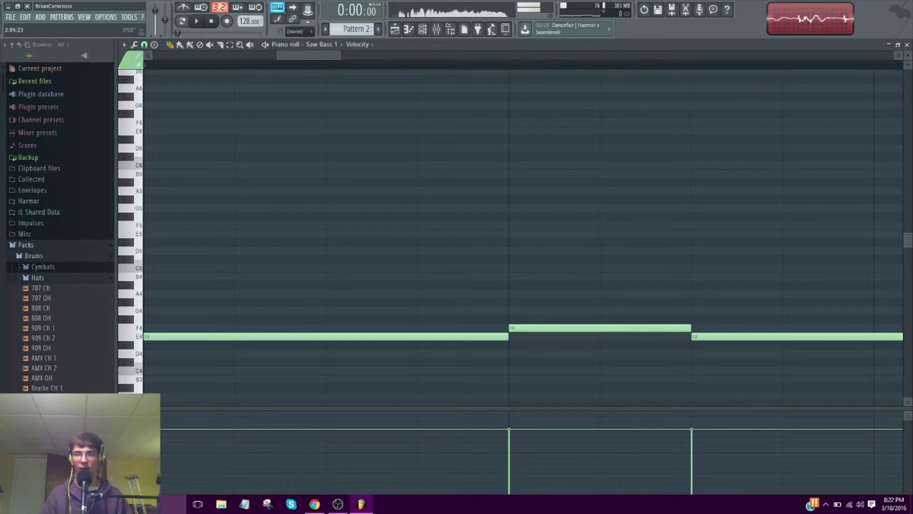
{"action": "left_click", "coordinate": [906, 45]}
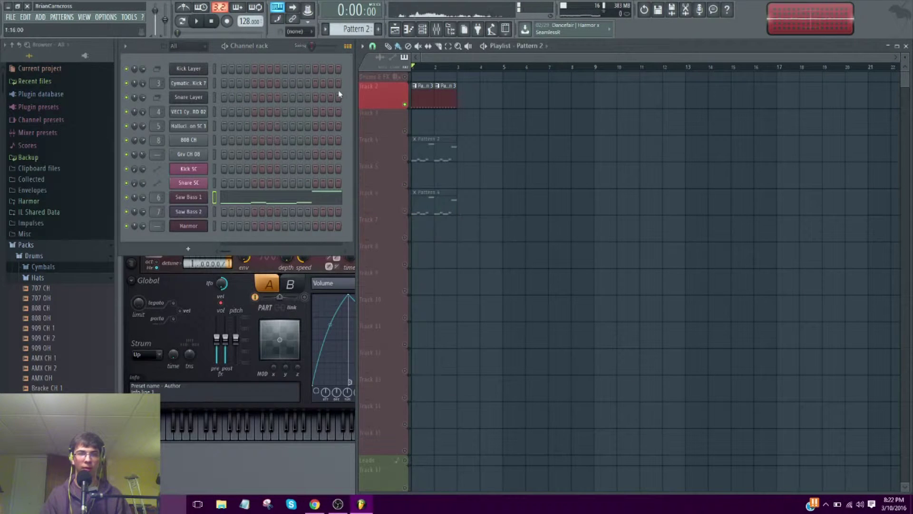
Create an empty Pattern 5 for the Harmor part
{"action": "right_click", "coordinate": [197, 226]}
{"action": "left_click", "coordinate": [228, 225]}
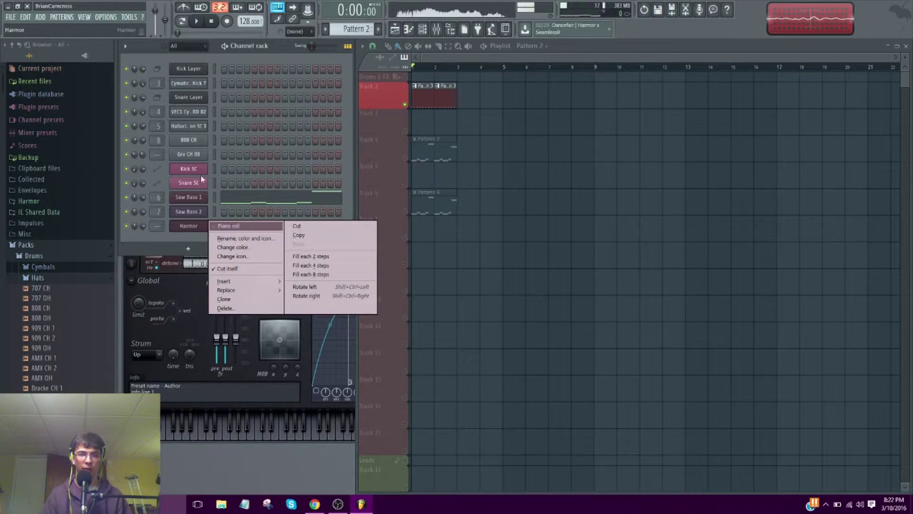
{"action": "left_click", "coordinate": [203, 62]}
{"action": "key", "text": "F4"}
{"action": "key", "text": "Return"}
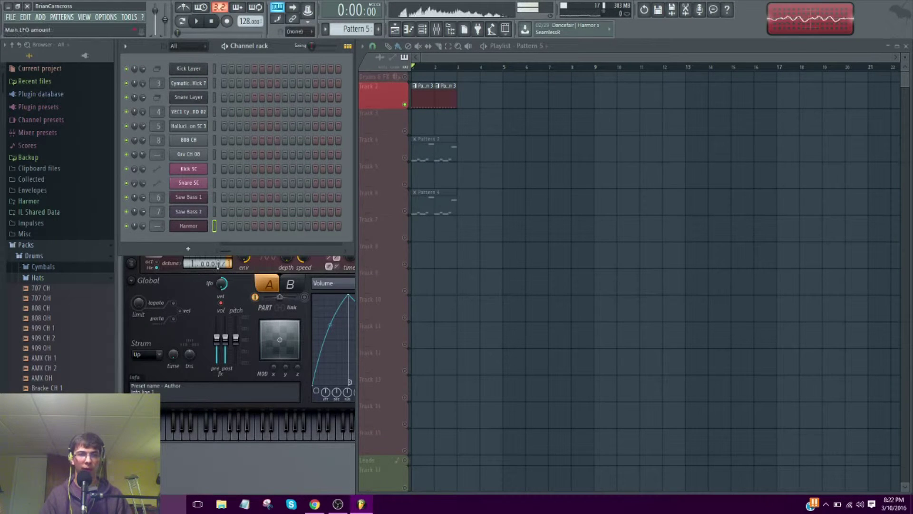
Paste the bass notes into Harmor's piano roll and place Pattern 5 at bar 1 on playlist Track 8
{"action": "right_click", "coordinate": [205, 226]}
{"action": "left_click", "coordinate": [233, 225]}
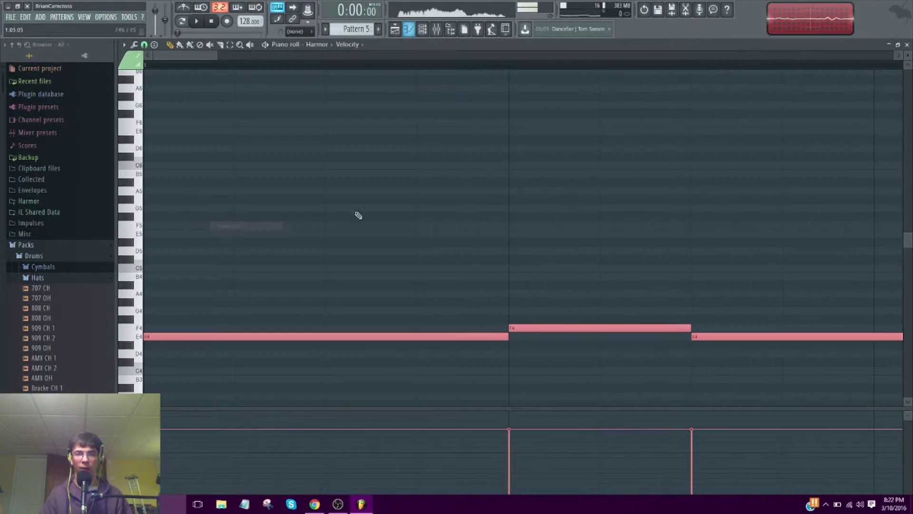
{"action": "left_click", "coordinate": [907, 44]}
{"action": "left_click", "coordinate": [412, 269]}
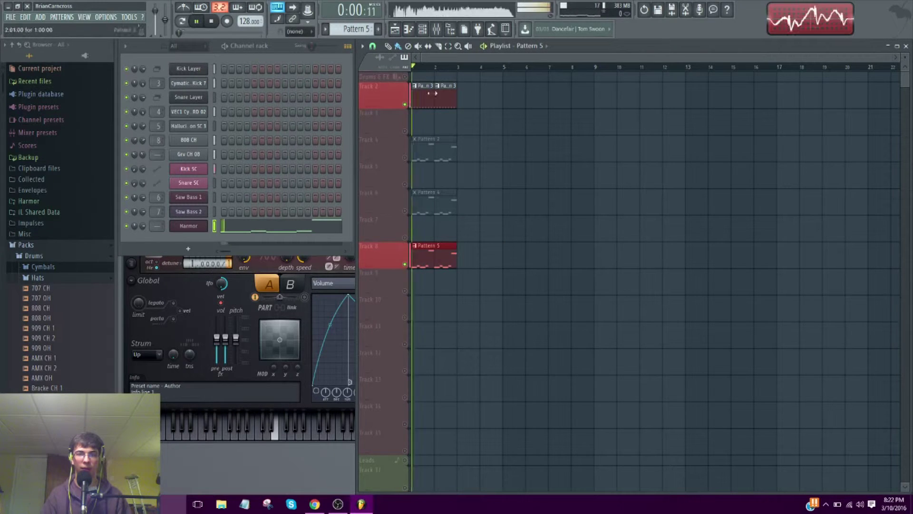
Open the Harmor window, move it into clear view and lower the global pitch to -2400 cents during playback
{"action": "left_click", "coordinate": [204, 228]}
{"action": "left_click", "coordinate": [202, 228]}
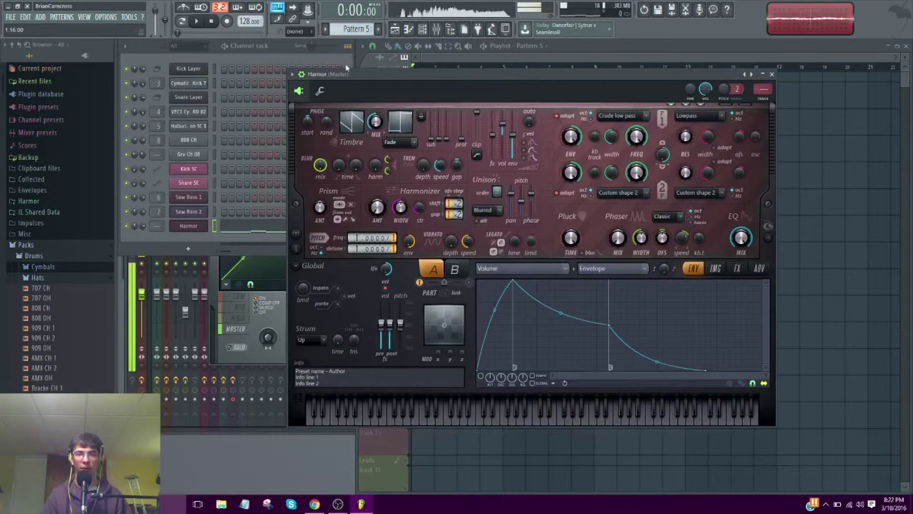
{"action": "left_click_drag", "start_coordinate": [346, 65], "coordinate": [322, 89]}
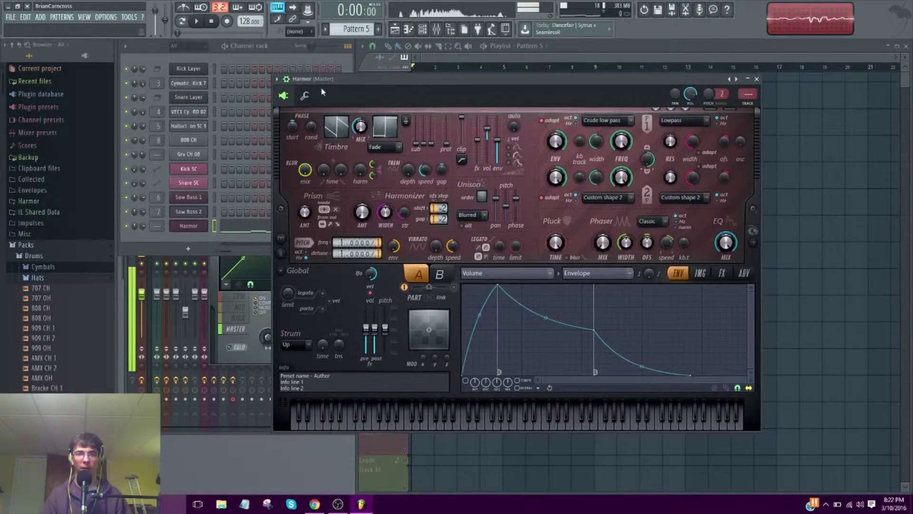
{"action": "key", "text": "space"}
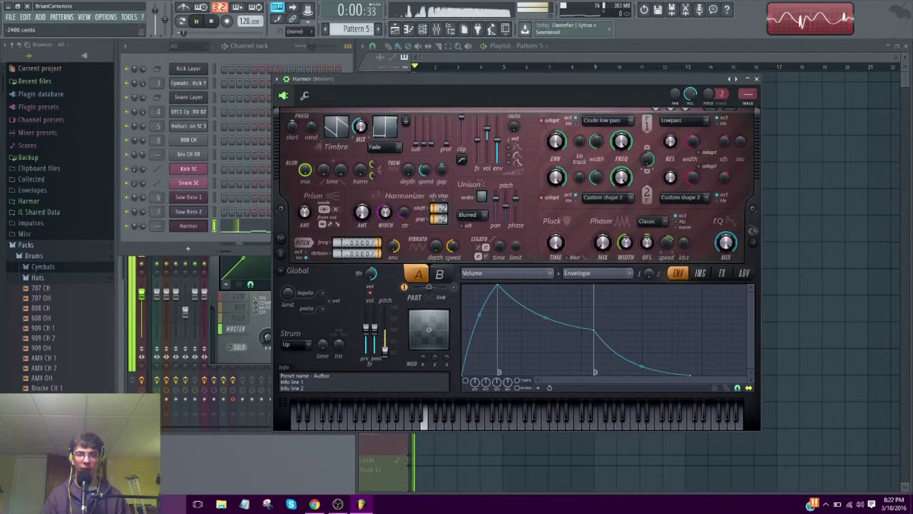
{"action": "left_click_drag", "start_coordinate": [446, 99], "coordinate": [370, 119]}
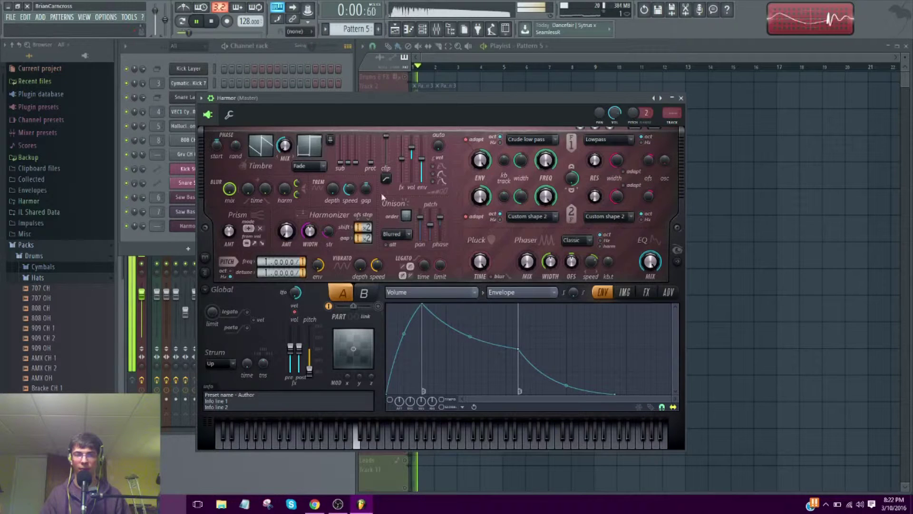
Try the Rubber distortion in Harmor's effects and switch the distortion type to Log
{"action": "left_click", "coordinate": [646, 292]}
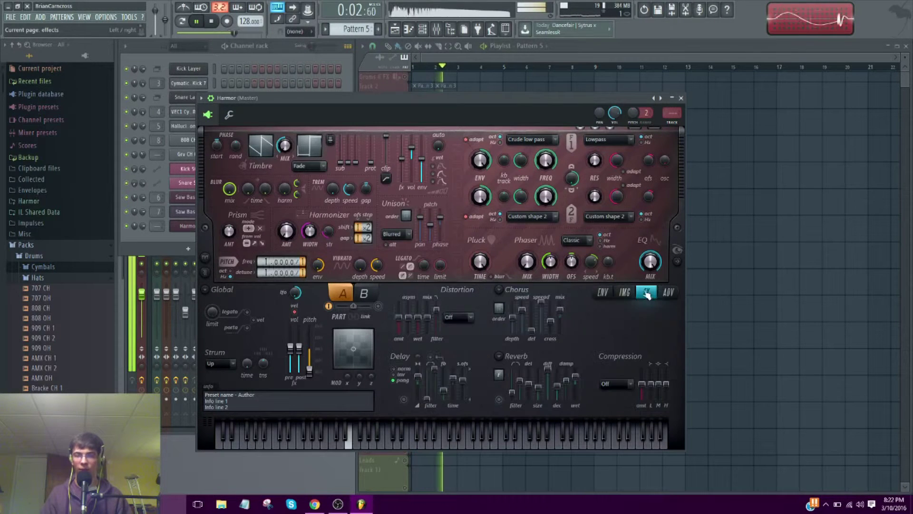
{"action": "left_click", "coordinate": [464, 316]}
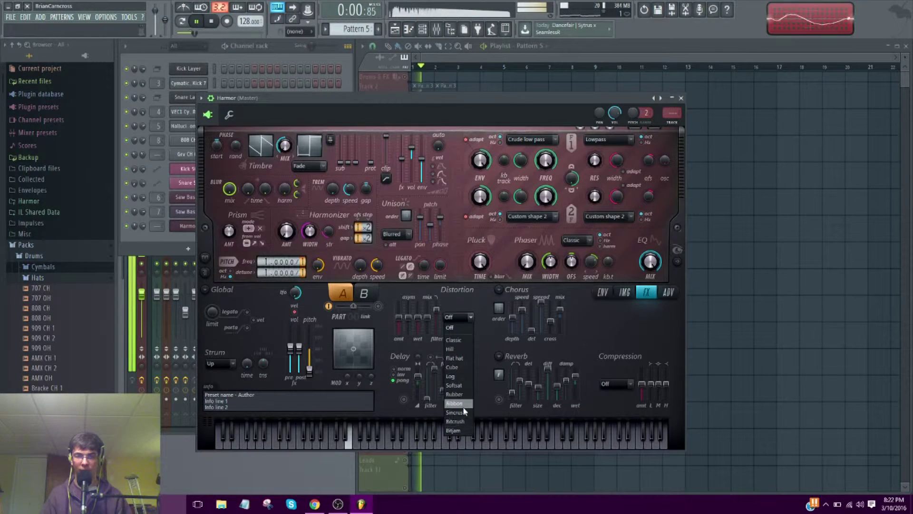
{"action": "left_click", "coordinate": [454, 394]}
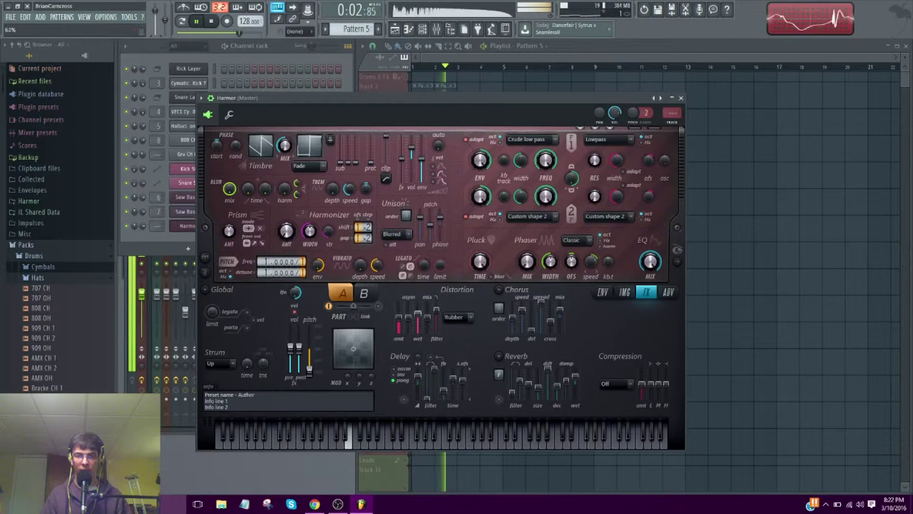
{"action": "left_click", "coordinate": [462, 319]}
{"action": "left_click", "coordinate": [450, 375]}
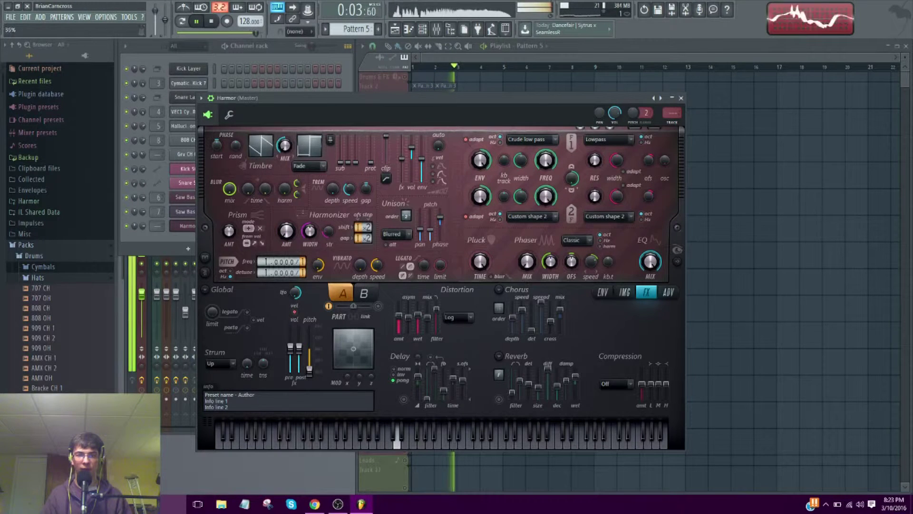
Enable an envelope for Harmor's unison pitch thickness and shape it as a short downward curve ending above the floor
{"action": "right_click", "coordinate": [429, 233]}
{"action": "left_click", "coordinate": [456, 259]}
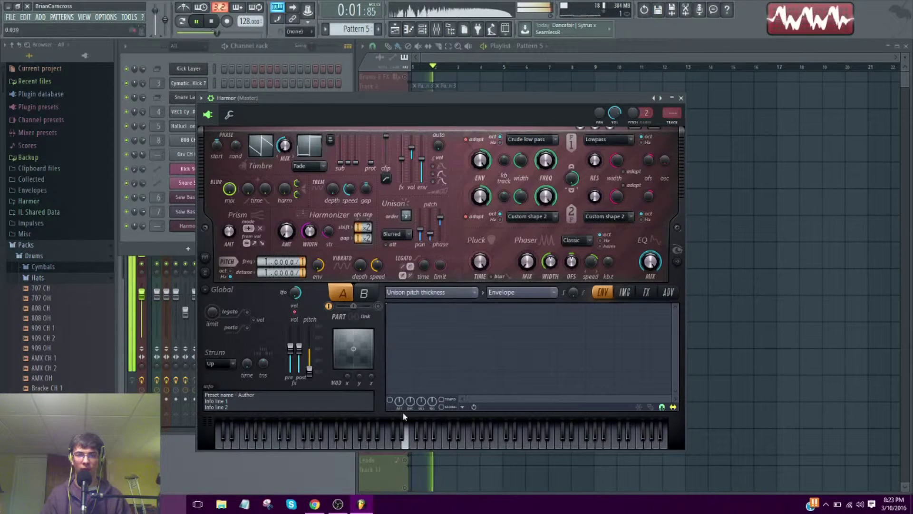
{"action": "left_click", "coordinate": [444, 407]}
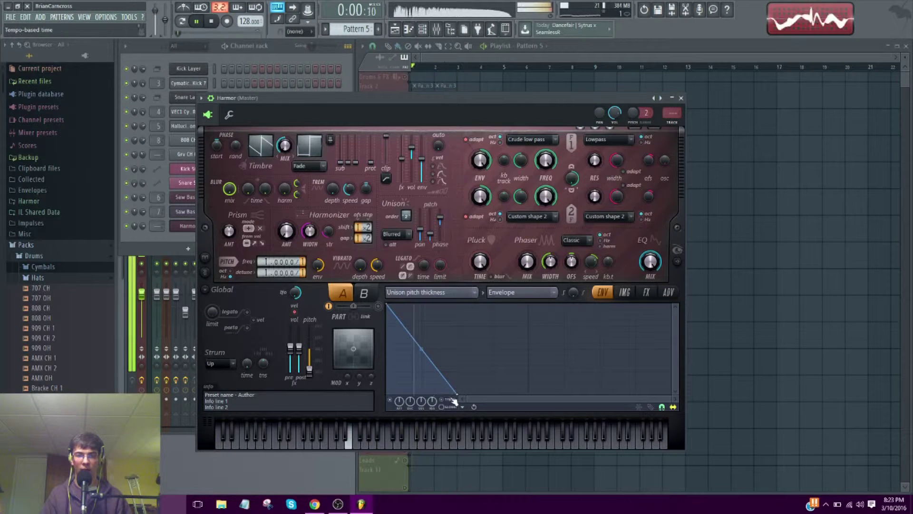
{"action": "left_click_drag", "start_coordinate": [456, 394], "coordinate": [425, 382]}
{"action": "left_click_drag", "start_coordinate": [405, 349], "coordinate": [405, 333]}
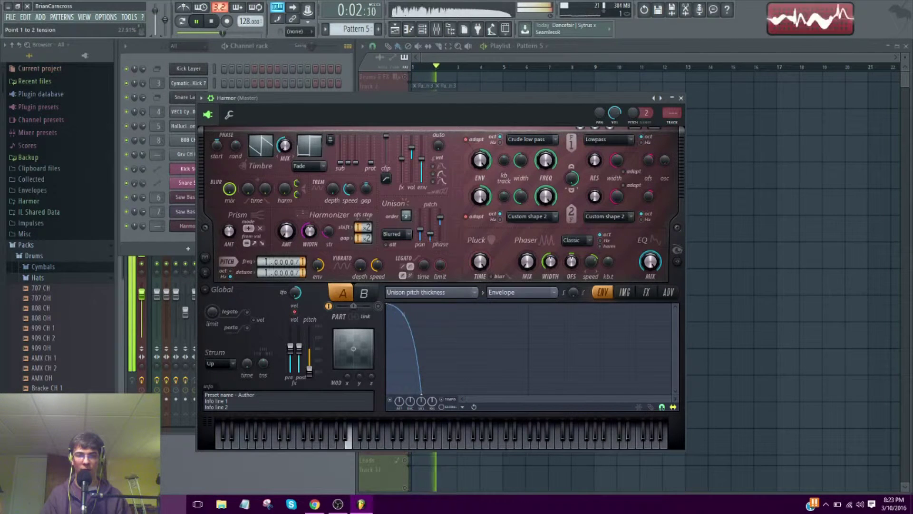
{"action": "left_click_drag", "start_coordinate": [425, 395], "coordinate": [422, 360]}
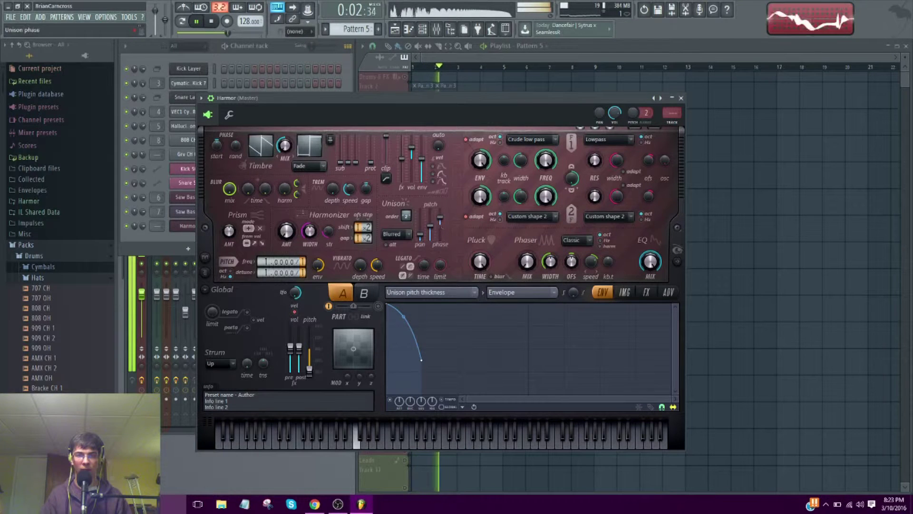
{"action": "key", "text": "space"}
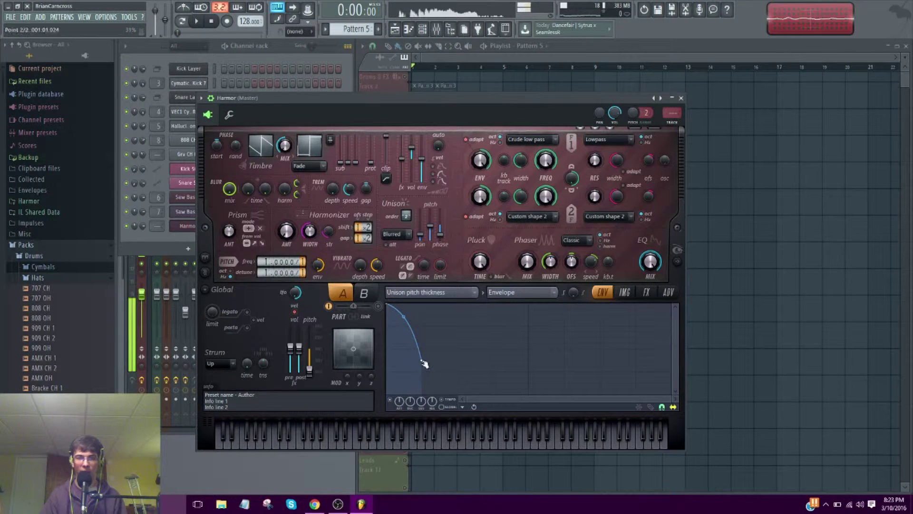
Lower the end point of the unison pitch thickness envelope and refine the tension of its curve during playback
{"action": "left_click_drag", "start_coordinate": [425, 364], "coordinate": [419, 364]}
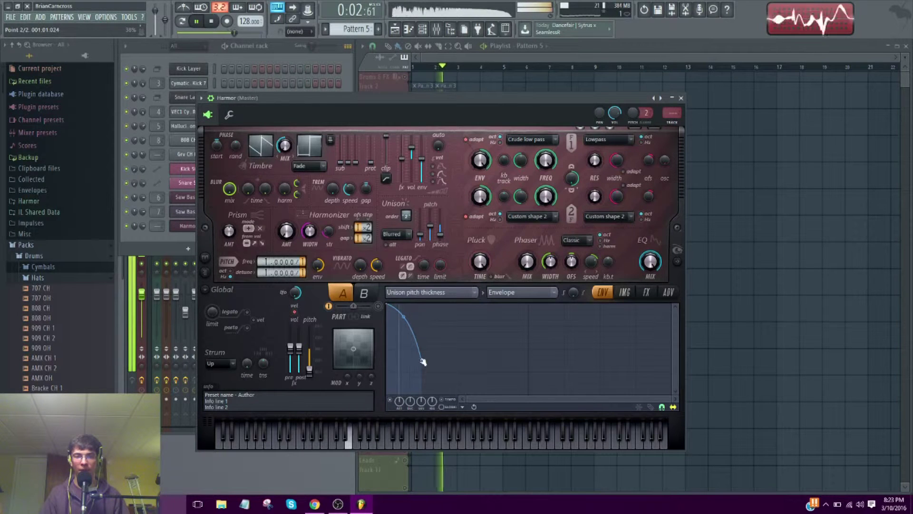
{"action": "left_click_drag", "start_coordinate": [422, 360], "coordinate": [422, 377]}
{"action": "left_click_drag", "start_coordinate": [406, 323], "coordinate": [404, 317]}
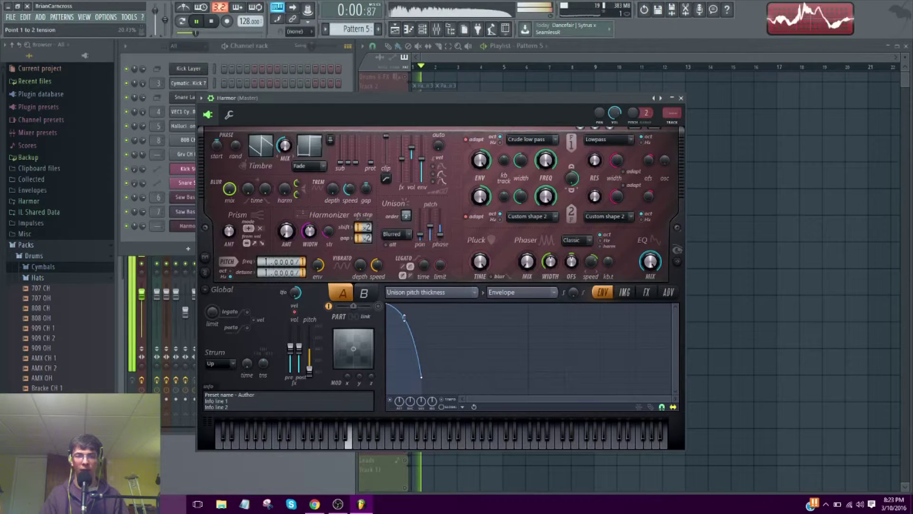
{"action": "key", "text": "space"}
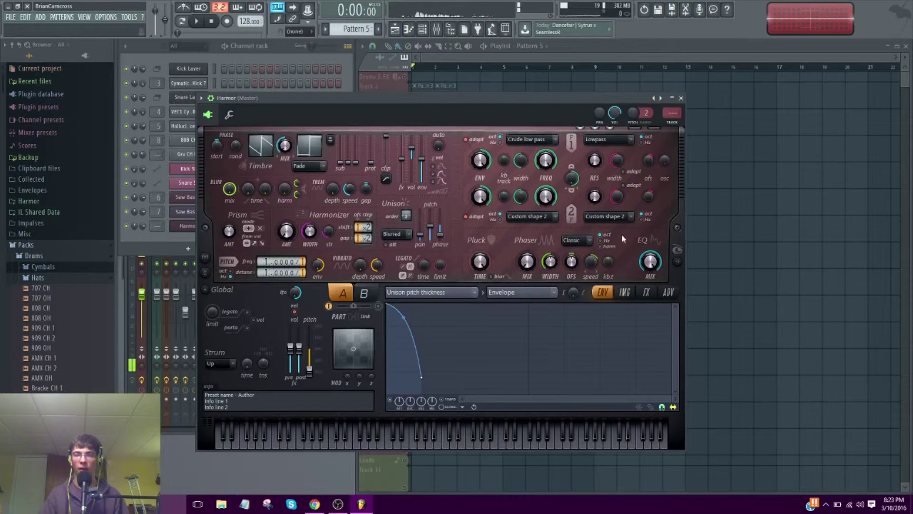
Return to Harmor's effects page and move the plugin window clear of the channel names
{"action": "left_click", "coordinate": [646, 292]}
{"action": "left_click_drag", "start_coordinate": [337, 97], "coordinate": [392, 83]}
{"action": "left_click_drag", "start_coordinate": [452, 103], "coordinate": [463, 85]}
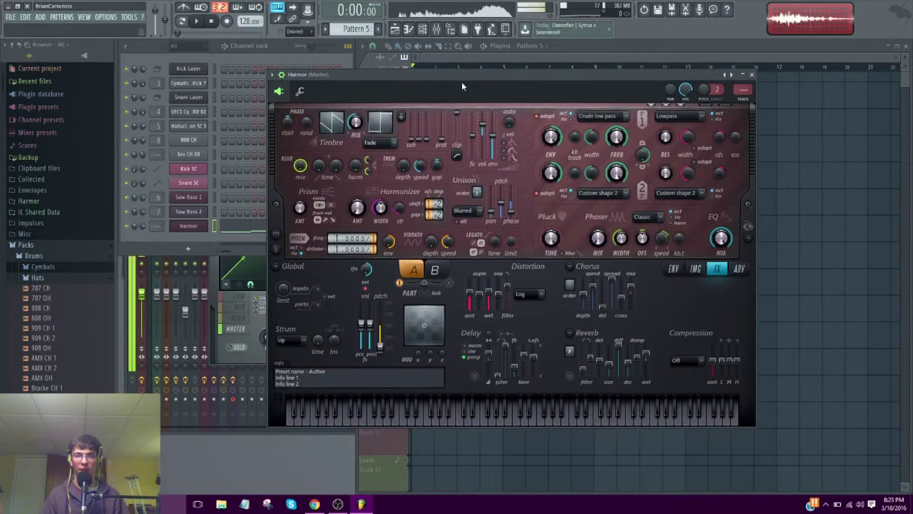
Try Harmor's phaser during playback with raised mix, adjusted speed and the Eggs type, and bring its mix back down
{"action": "left_click_drag", "start_coordinate": [597, 239], "coordinate": [597, 200]}
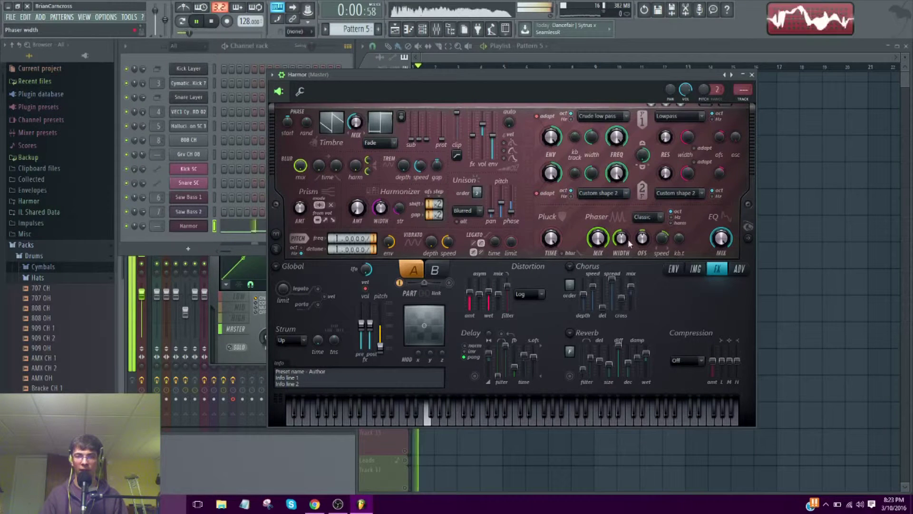
{"action": "left_click_drag", "start_coordinate": [662, 238], "coordinate": [643, 237]}
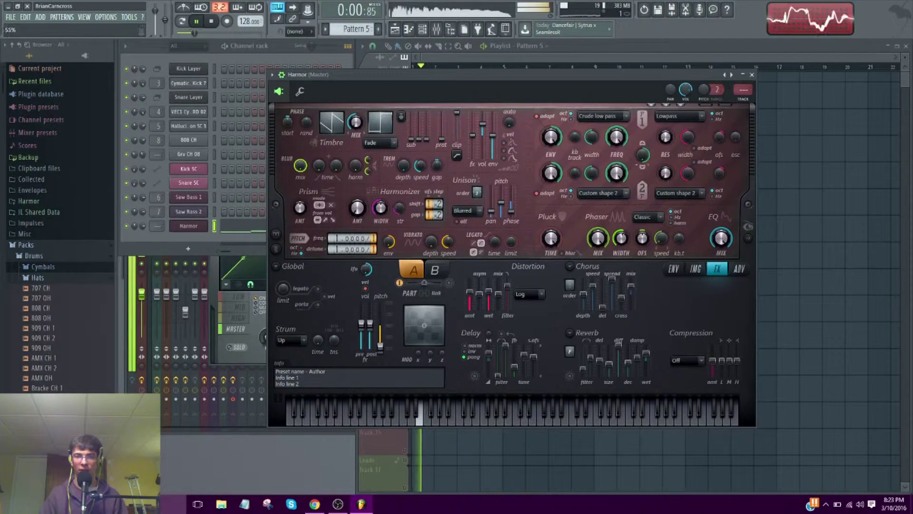
{"action": "scroll", "coordinate": [647, 218], "scroll_direction": "down", "scroll_amount": 1}
{"action": "scroll", "coordinate": [648, 218], "scroll_direction": "down", "scroll_amount": 1}
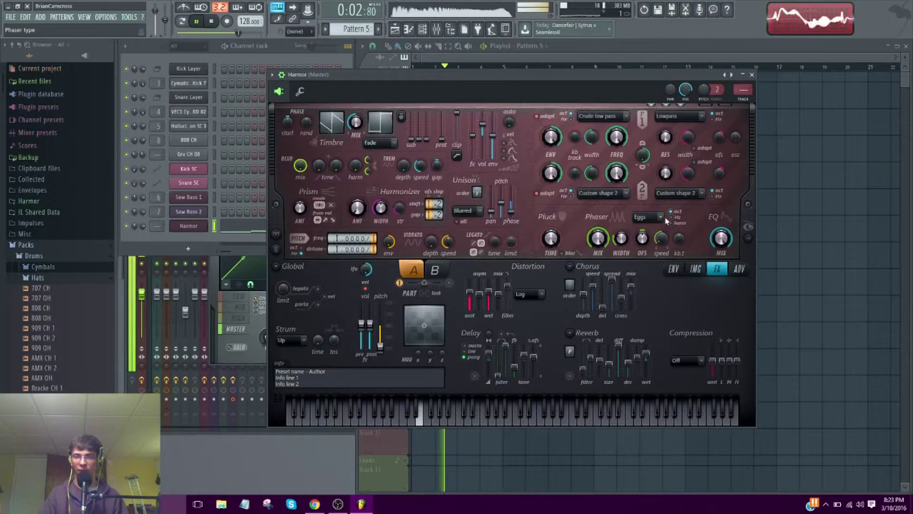
{"action": "left_click", "coordinate": [671, 216]}
{"action": "left_click_drag", "start_coordinate": [598, 238], "coordinate": [598, 276]}
{"action": "key", "text": "space"}
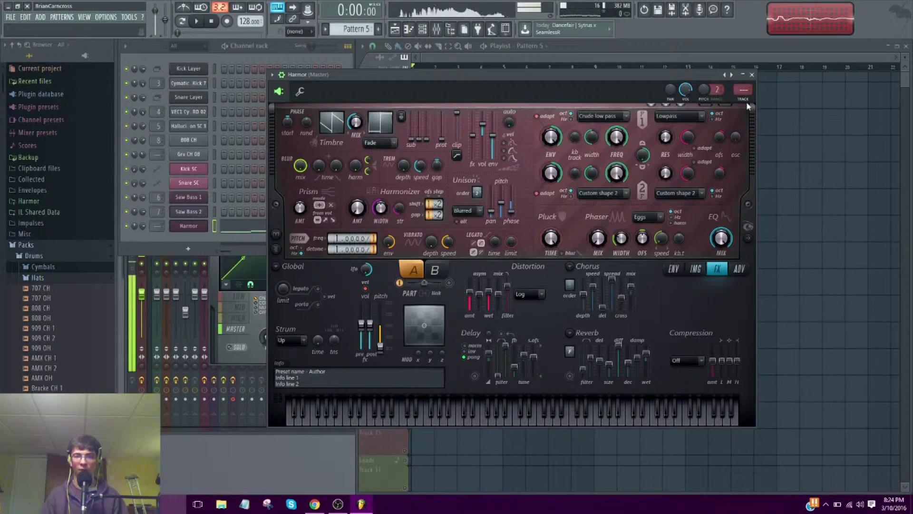
Rename the Harmor channel to Saw Bass 3 and route it to free mixer track 10
{"action": "right_click", "coordinate": [204, 223]}
{"action": "left_click", "coordinate": [220, 239]}
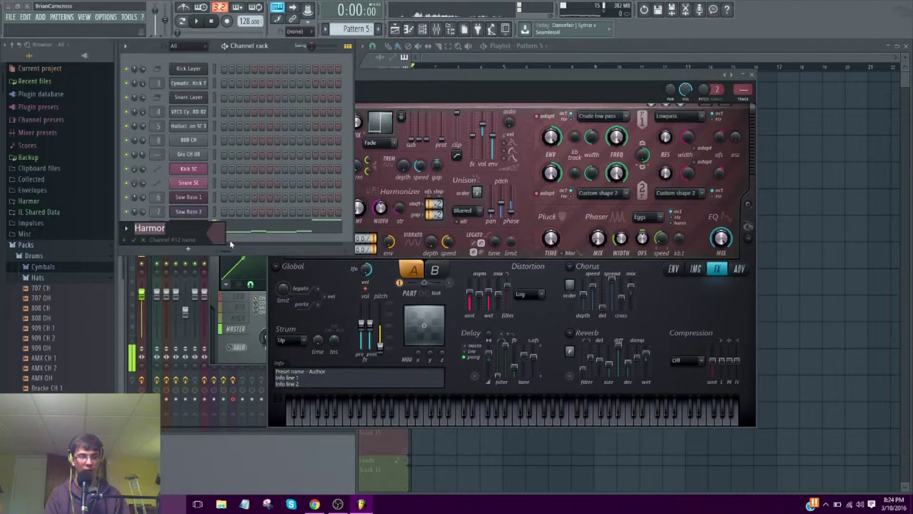
{"action": "type", "text": "Saw Bass "}
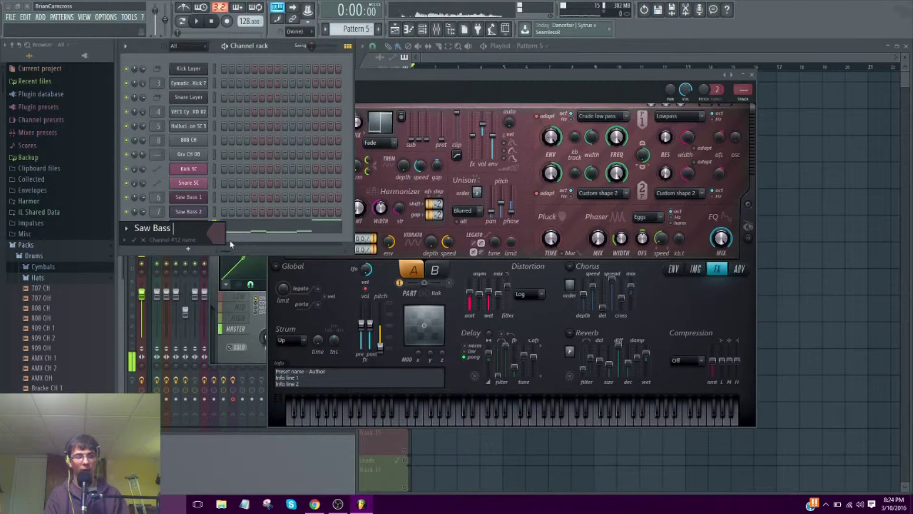
{"action": "type", "text": "3"}
{"action": "key", "text": "Return"}
{"action": "left_click", "coordinate": [744, 99]}
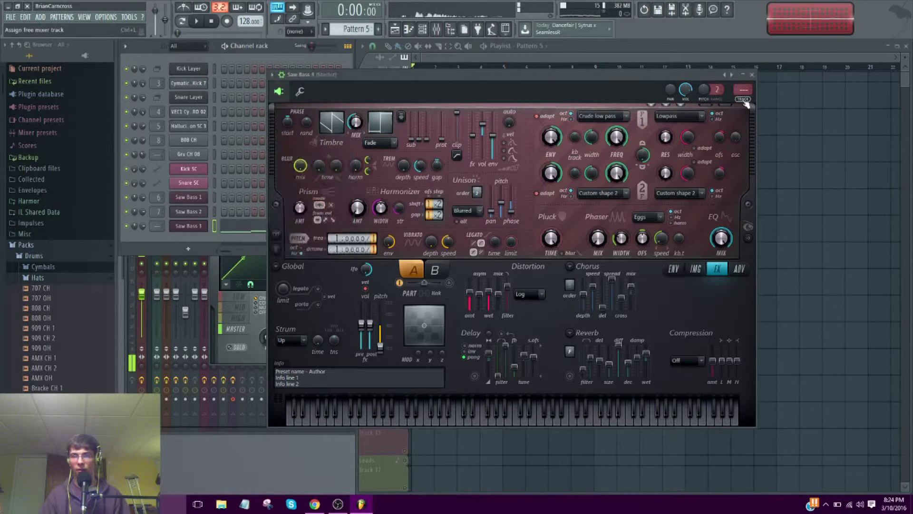
{"action": "key", "text": "ctrl+l"}
Try Fruity WaveShaper in effect slot 3 of the Saw Bass 3 mixer track with its curve bent slightly upward
{"action": "left_click", "coordinate": [813, 218]}
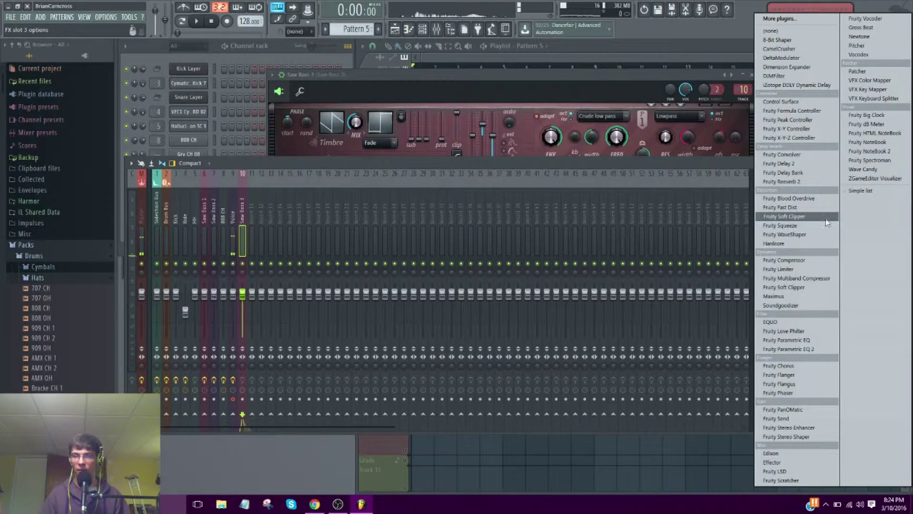
{"action": "left_click", "coordinate": [789, 236]}
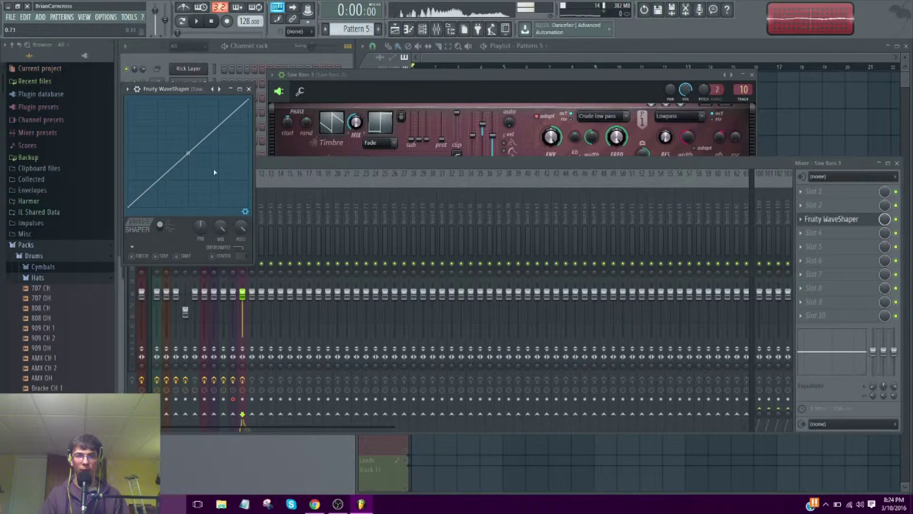
{"action": "key", "text": "space"}
{"action": "mouse_move", "coordinate": [188, 153]}
{"action": "left_mouse_down"}
{"action": "mouse_move", "coordinate": [188, 129]}
{"action": "mouse_move", "coordinate": [188, 146]}
{"action": "left_mouse_up"}
{"action": "key", "text": "space"}
Replace the slot 3 effect with Fruity Blood Overdrive and set PreBand to about 0.09, Color to about 0.31 and PreAmp to about 0.31
{"action": "left_click", "coordinate": [802, 219]}
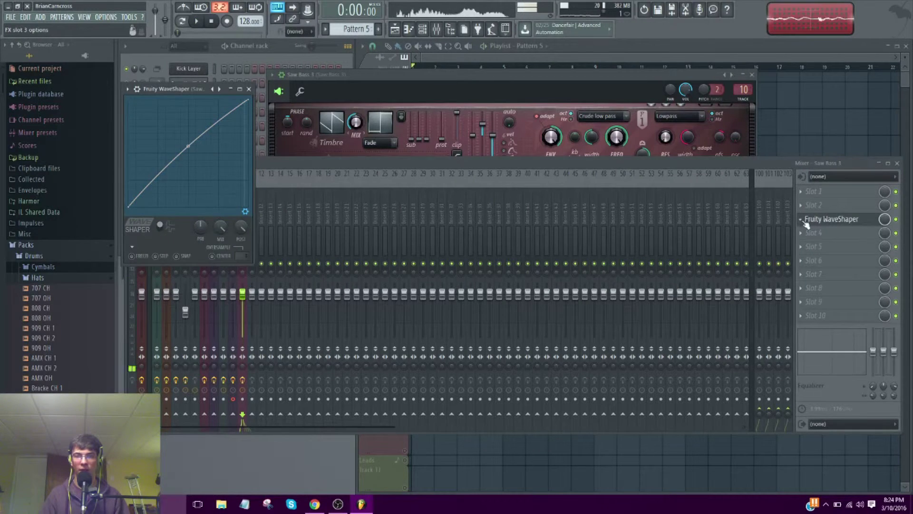
{"action": "left_click", "coordinate": [805, 223]}
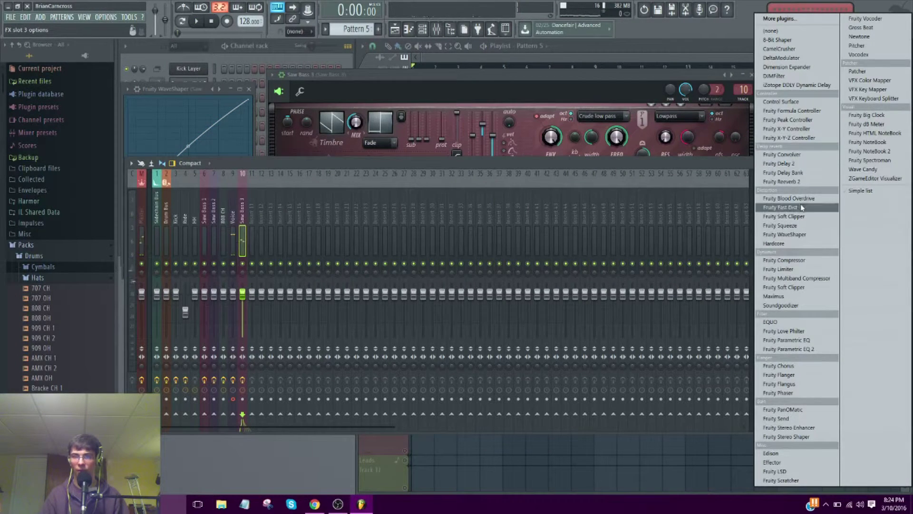
{"action": "left_click", "coordinate": [789, 197]}
{"action": "key", "text": "space"}
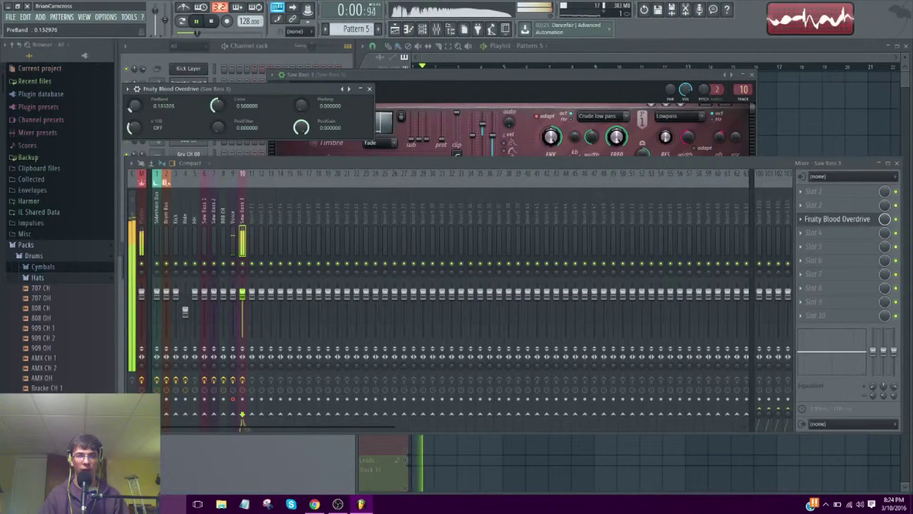
{"action": "left_click_drag", "start_coordinate": [134, 106], "coordinate": [134, 110]}
{"action": "left_click_drag", "start_coordinate": [217, 105], "coordinate": [217, 119]}
{"action": "mouse_move", "coordinate": [301, 105]}
{"action": "left_mouse_down"}
{"action": "mouse_move", "coordinate": [301, 82]}
{"action": "mouse_move", "coordinate": [301, 111]}
{"action": "mouse_move", "coordinate": [300, 102]}
{"action": "left_mouse_up"}
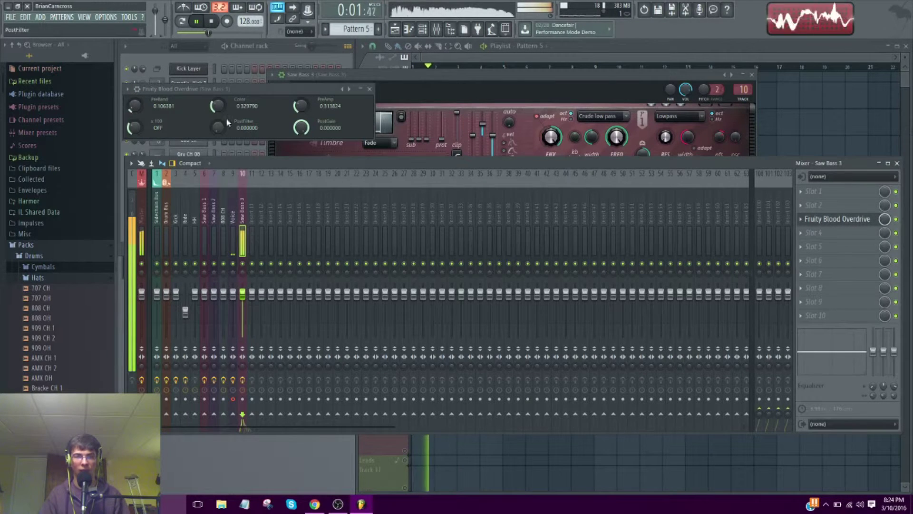
{"action": "key", "text": "space"}
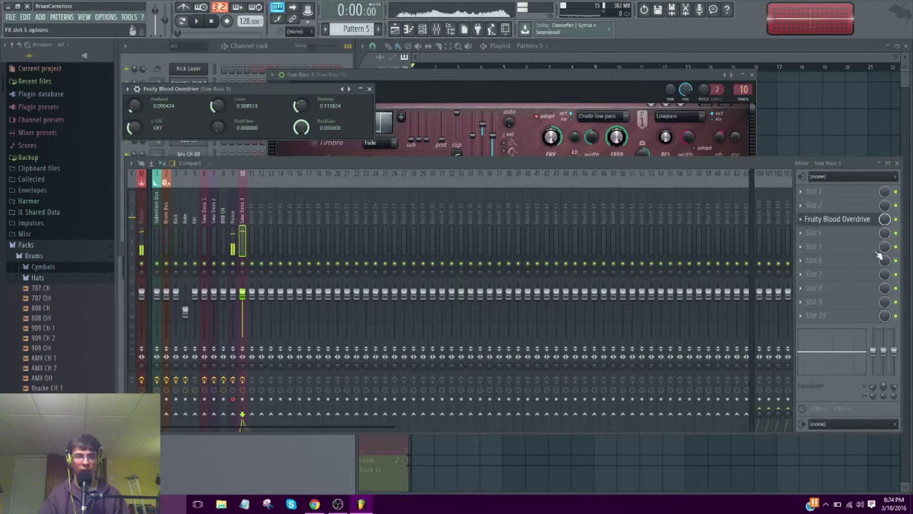
Load Fruity Parametric EQ 2 in effect slot 5 and make band 1 a gentle high-pass at about 28 Hz
{"action": "left_click", "coordinate": [856, 246]}
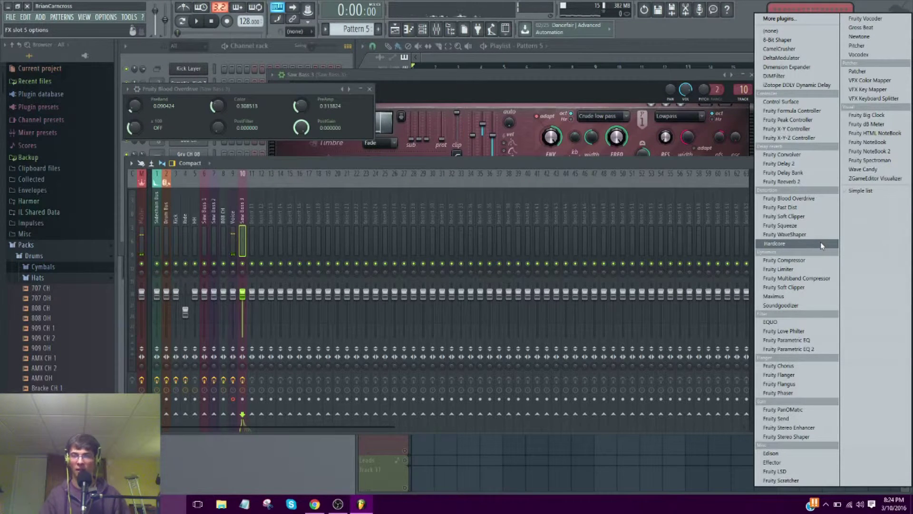
{"action": "left_click", "coordinate": [807, 351]}
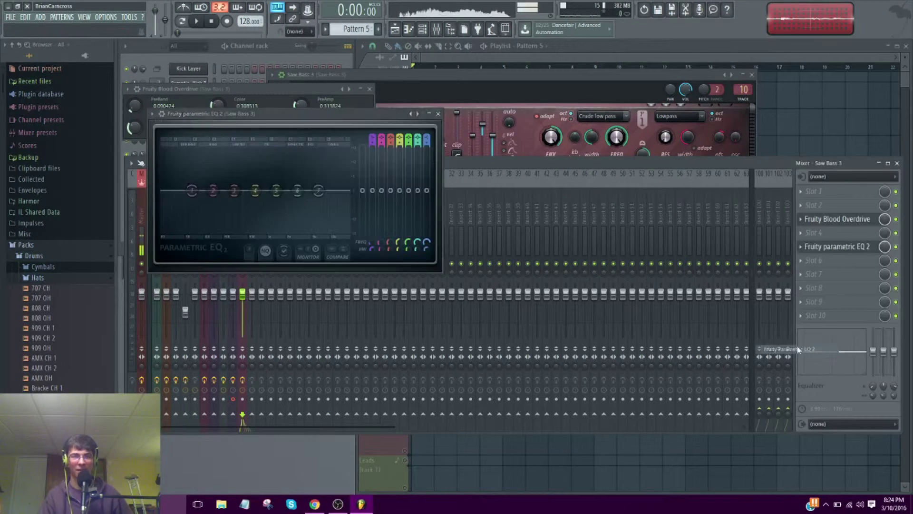
{"action": "key", "text": "space"}
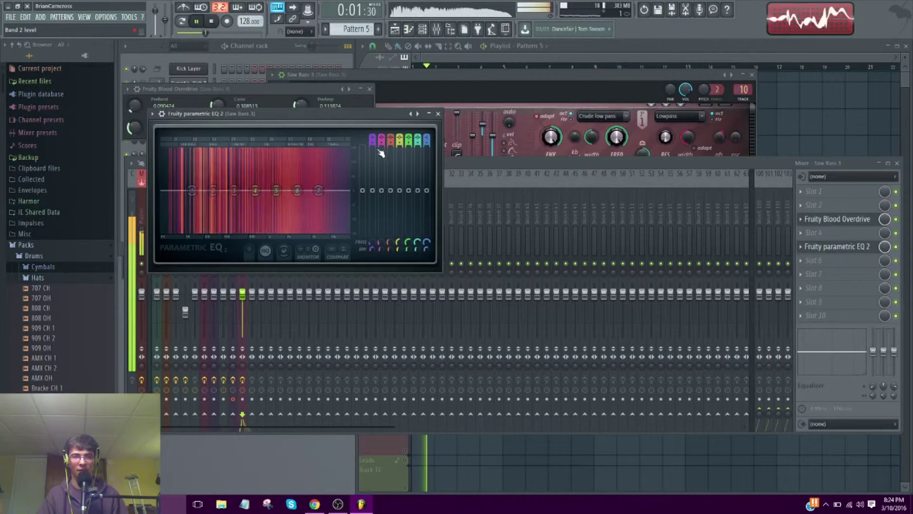
{"action": "key", "text": "space"}
{"action": "key", "text": "space"}
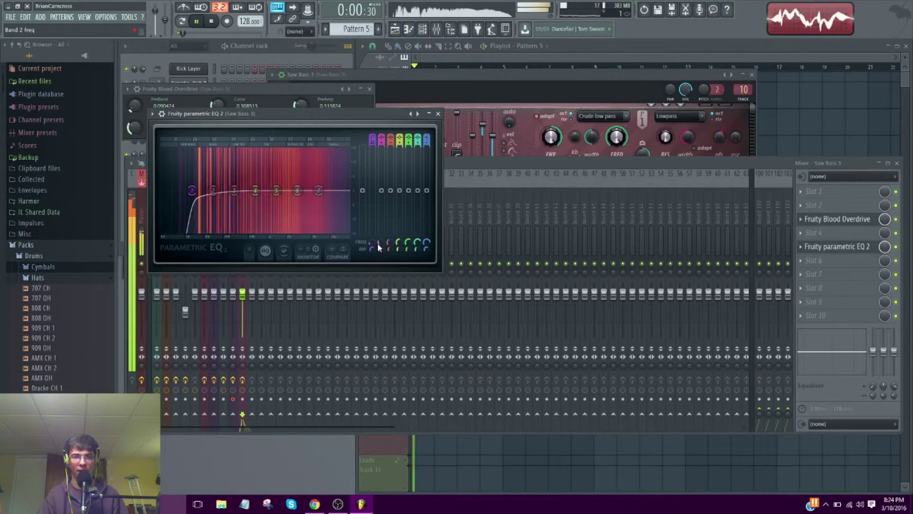
{"action": "left_click_drag", "start_coordinate": [192, 190], "coordinate": [167, 190]}
{"action": "key", "text": "space"}
{"action": "left_click_drag", "start_coordinate": [372, 242], "coordinate": [372, 237]}
{"action": "key", "text": "space"}
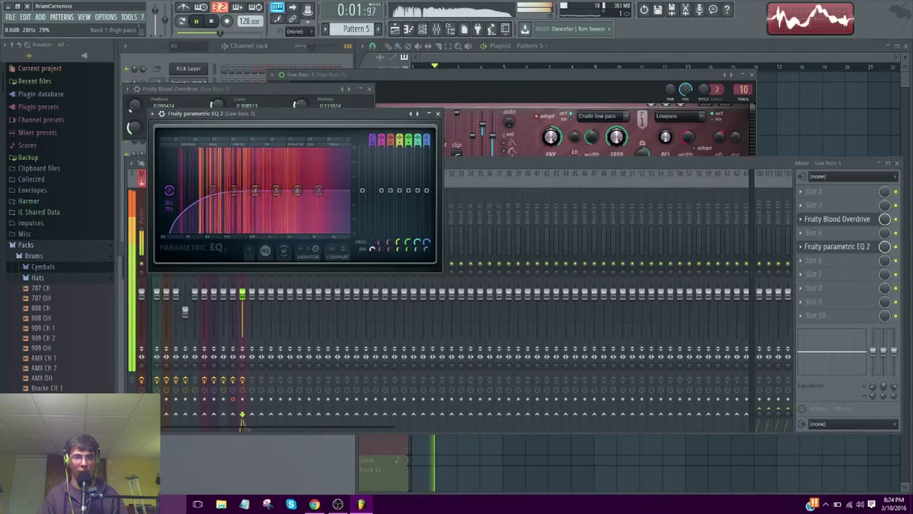
Shape the EQ with a deep mid cut on band 4, a high-end roll-off on band 7 and band 5 at -4.4 dB near 3446 Hz
{"action": "left_click_drag", "start_coordinate": [214, 191], "coordinate": [251, 219]}
{"action": "left_click_drag", "start_coordinate": [318, 190], "coordinate": [348, 232]}
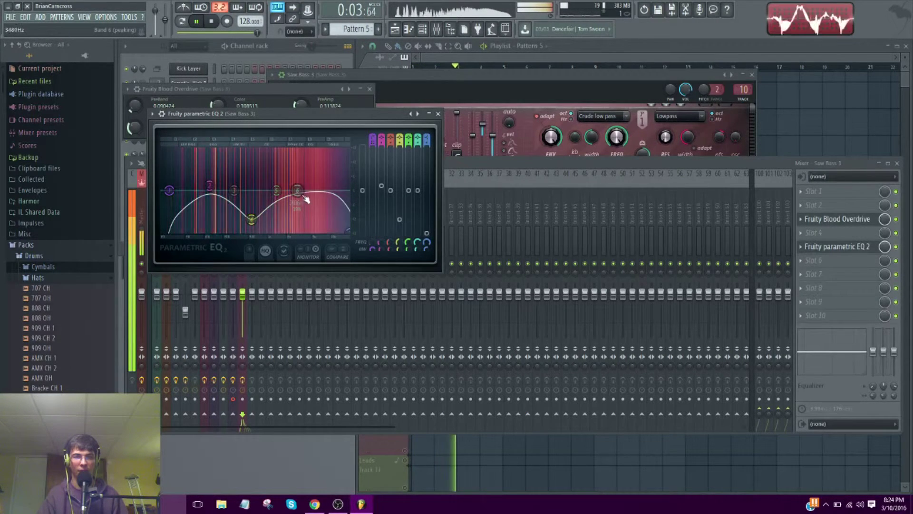
{"action": "mouse_move", "coordinate": [297, 190]}
{"action": "left_mouse_down"}
{"action": "mouse_move", "coordinate": [335, 185]}
{"action": "mouse_move", "coordinate": [303, 200]}
{"action": "left_mouse_up"}
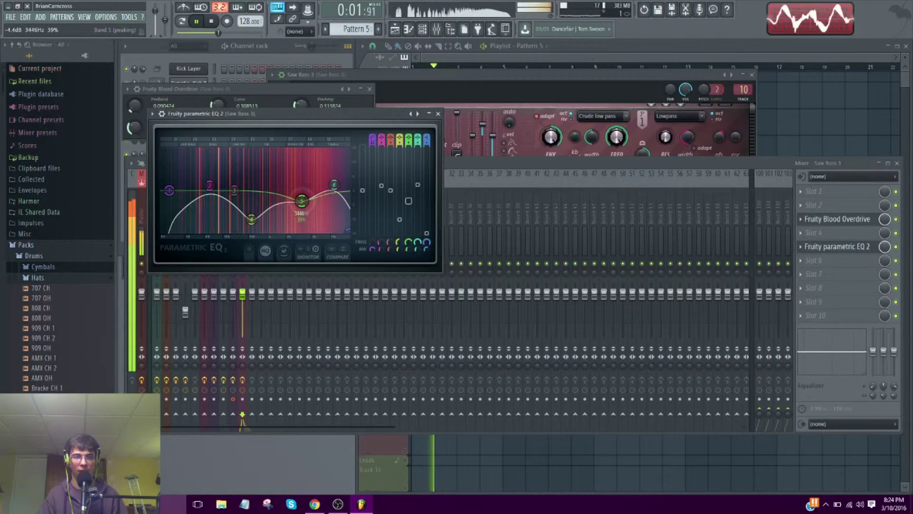
{"action": "key", "text": "space"}
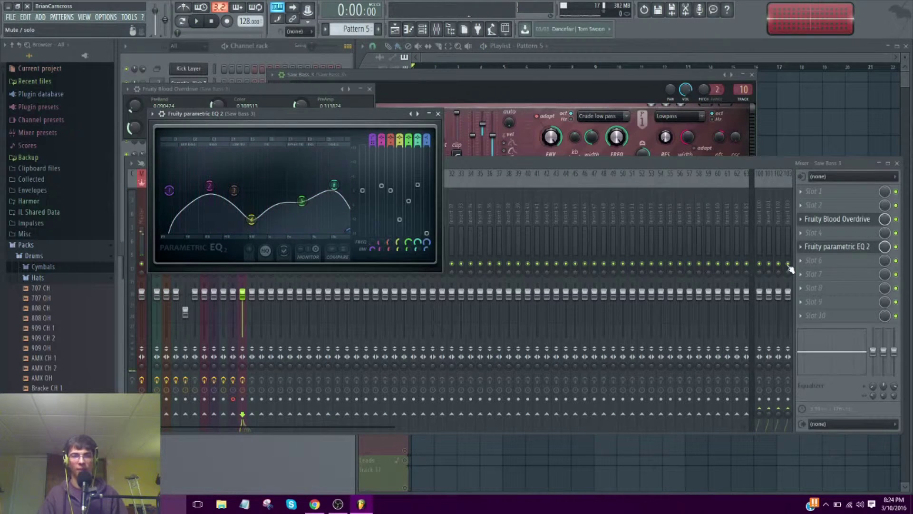
{"action": "key", "text": "space"}
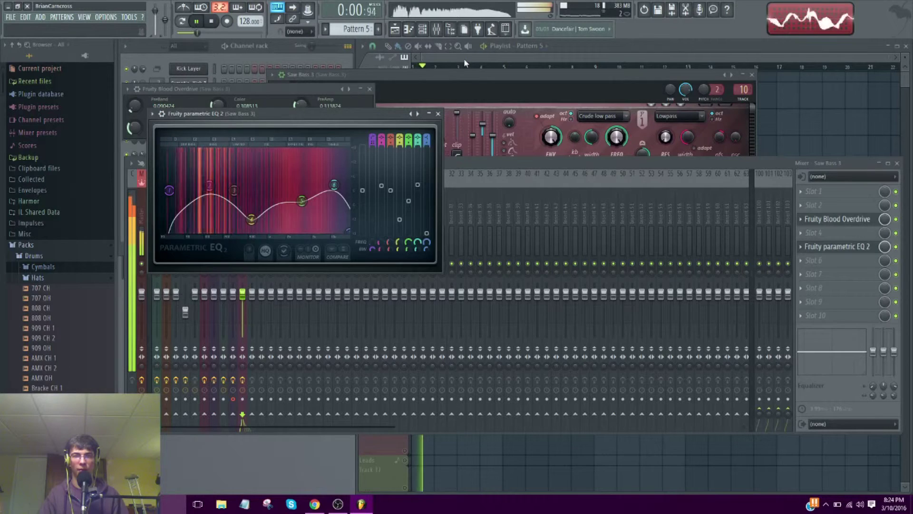
{"action": "key", "text": "space"}
Bring the playlist forward, unmute the drums on Track 2 and play them together with the Saw Bass 3 pattern
{"action": "left_click_drag", "start_coordinate": [479, 164], "coordinate": [473, 163]}
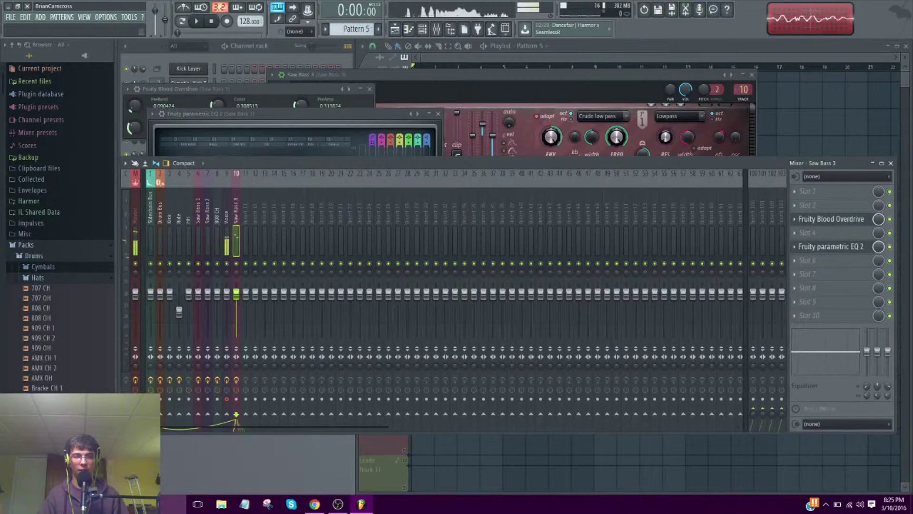
{"action": "left_click", "coordinate": [512, 58]}
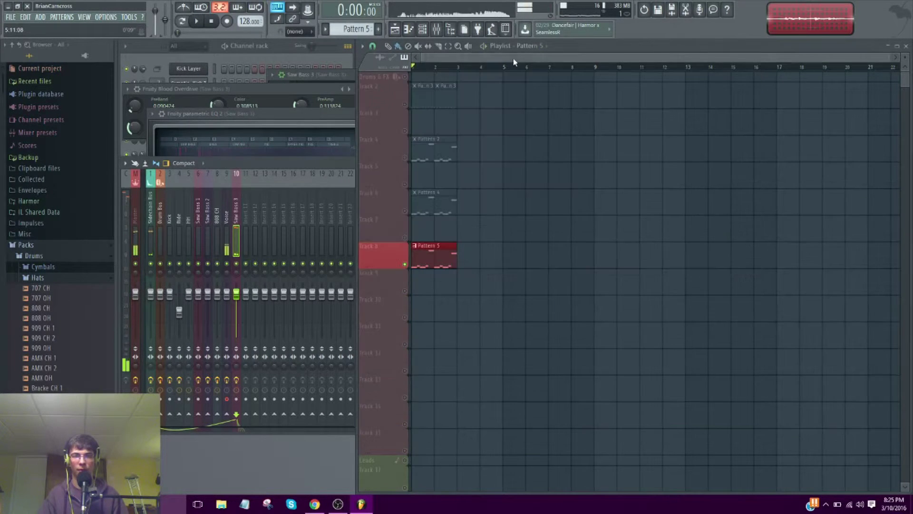
{"action": "left_click", "coordinate": [405, 104]}
{"action": "key", "text": "space"}
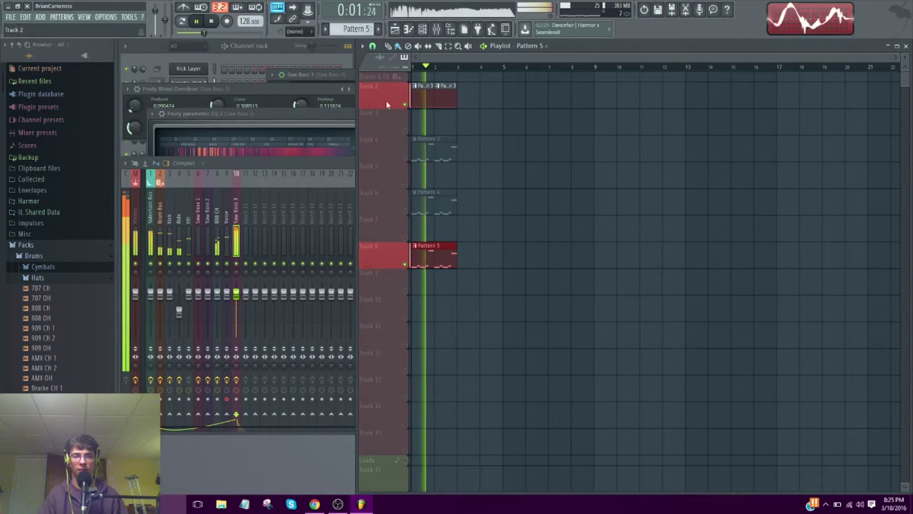
Stop playback and load Maximus in effect slot 8 of the Saw Bass 3 mixer track
{"action": "left_click", "coordinate": [298, 163]}
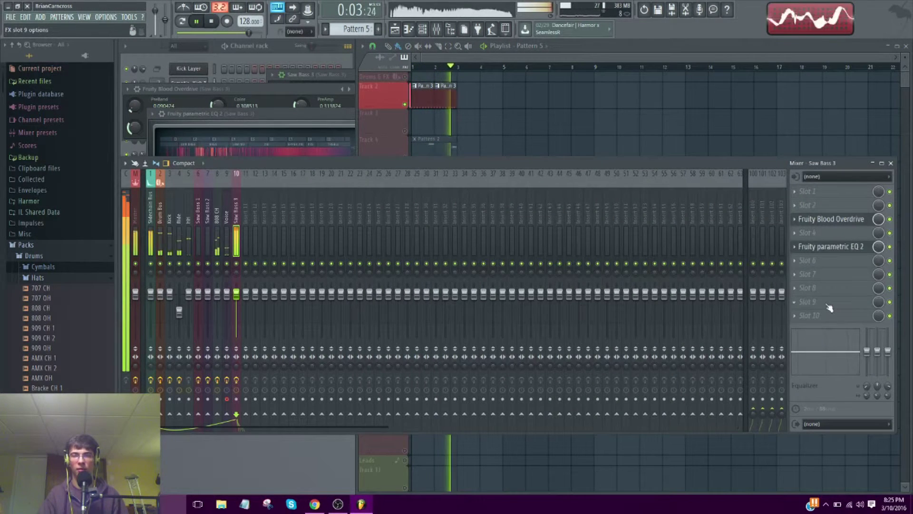
{"action": "key", "text": "space"}
{"action": "left_click", "coordinate": [811, 296]}
{"action": "left_click", "coordinate": [776, 296]}
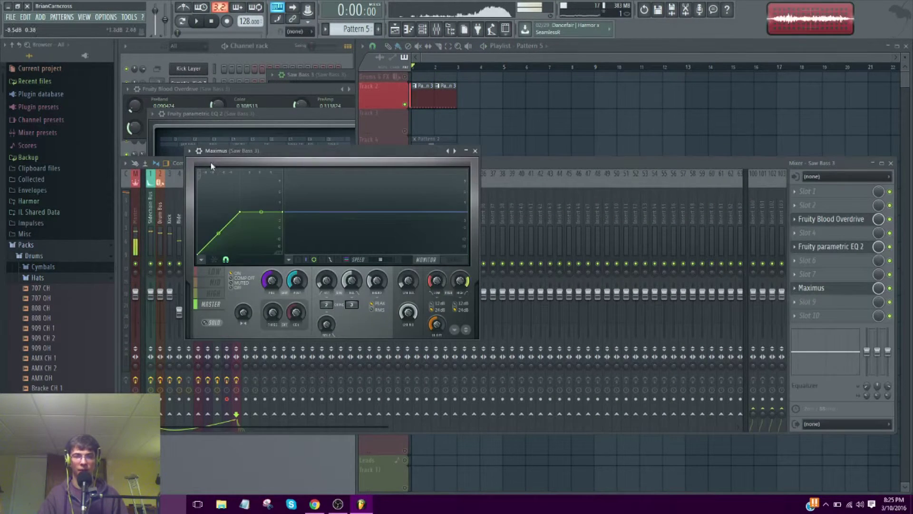
{"action": "left_click", "coordinate": [190, 152]}
{"action": "left_click", "coordinate": [211, 151]}
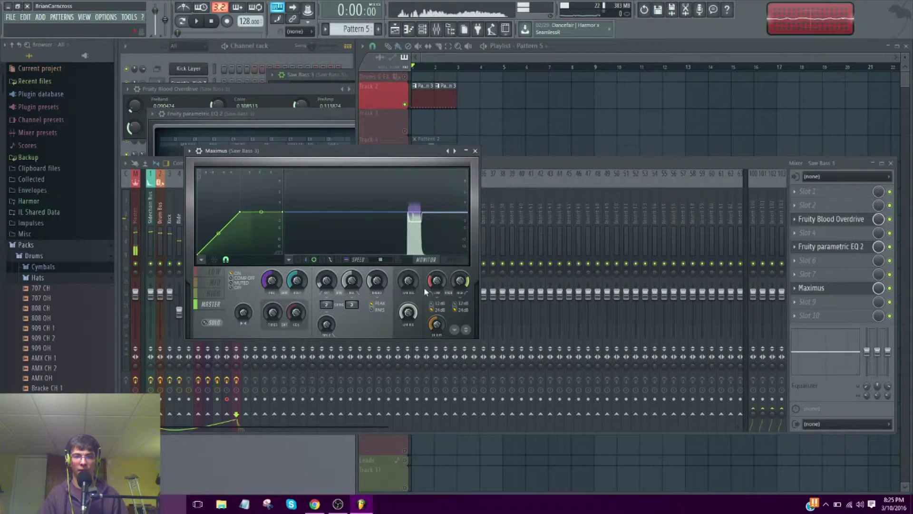
Set the Maximus Low band's attack to about 1.84 ms and its release to about 77 ms while auditioning the loop
{"action": "left_click", "coordinate": [220, 273]}
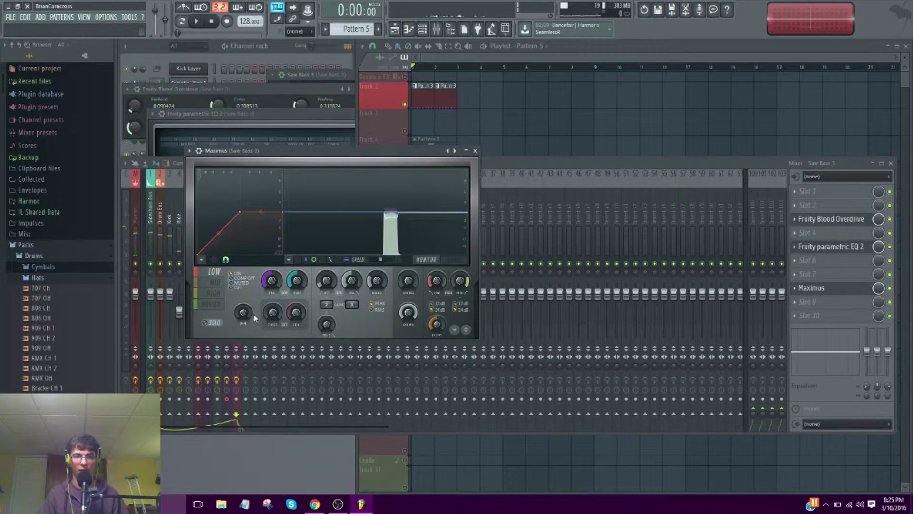
{"action": "key", "text": "space"}
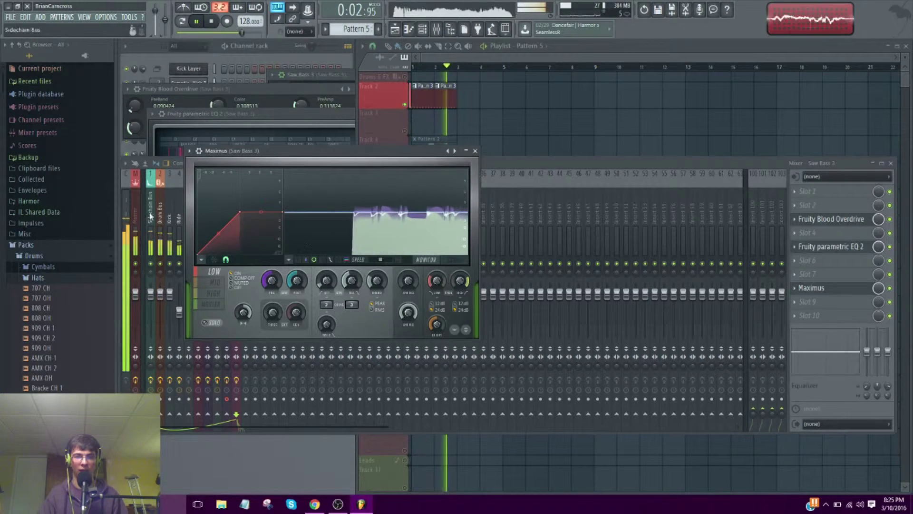
{"action": "key", "text": "space"}
{"action": "key", "text": "space"}
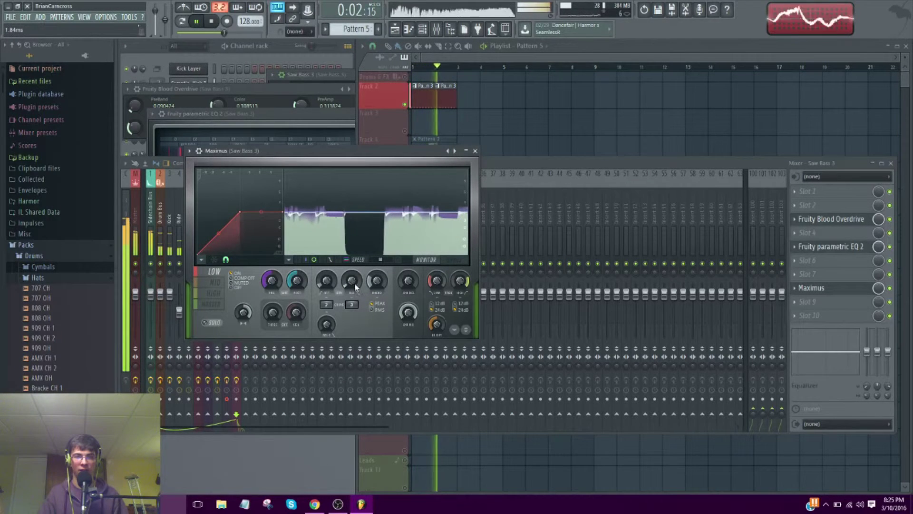
{"action": "key", "text": "space"}
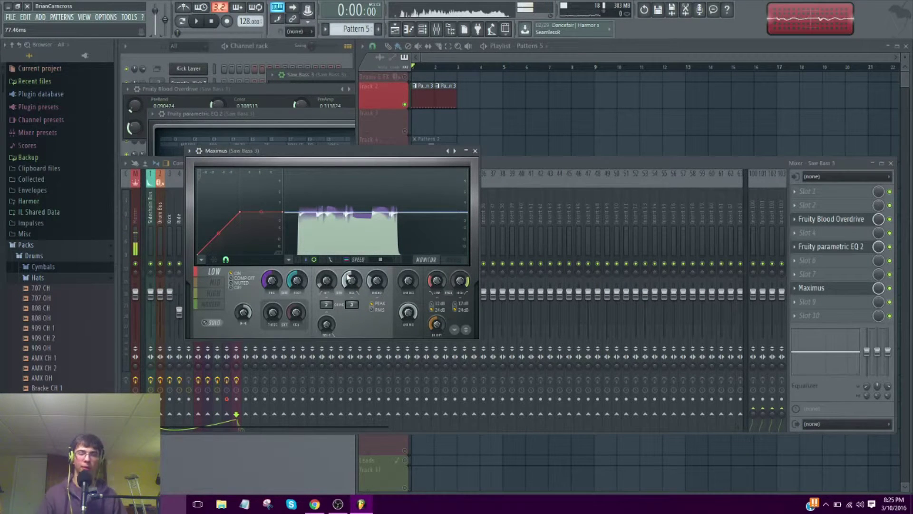
{"action": "left_click_drag", "start_coordinate": [356, 280], "coordinate": [356, 280]}
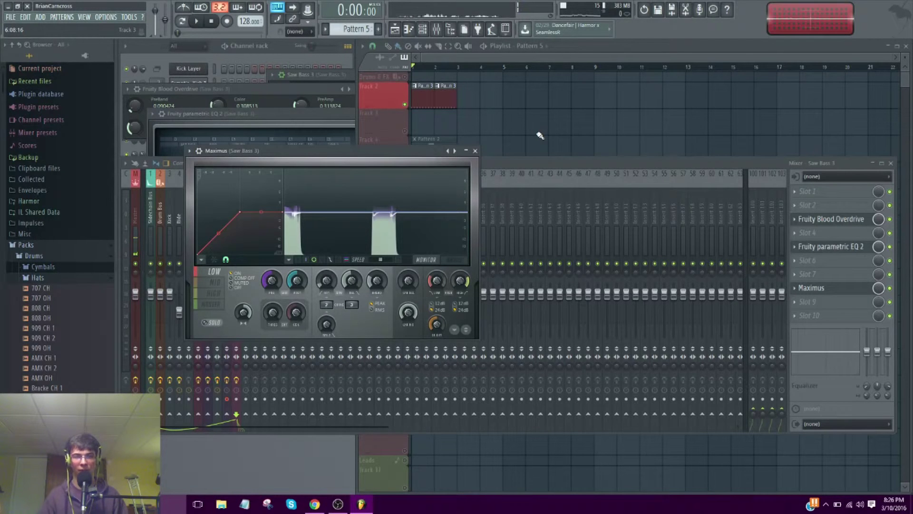
Set the Maximus Mid band's attack to about 1.92 ms, adjust its release and gain, and set the High band's attack to about 1.45 ms
{"action": "left_click", "coordinate": [216, 282]}
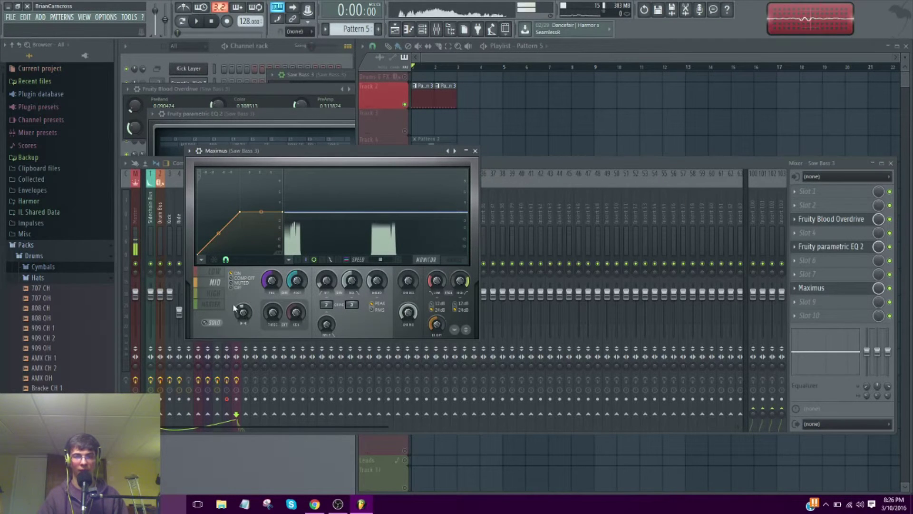
{"action": "key", "text": "space"}
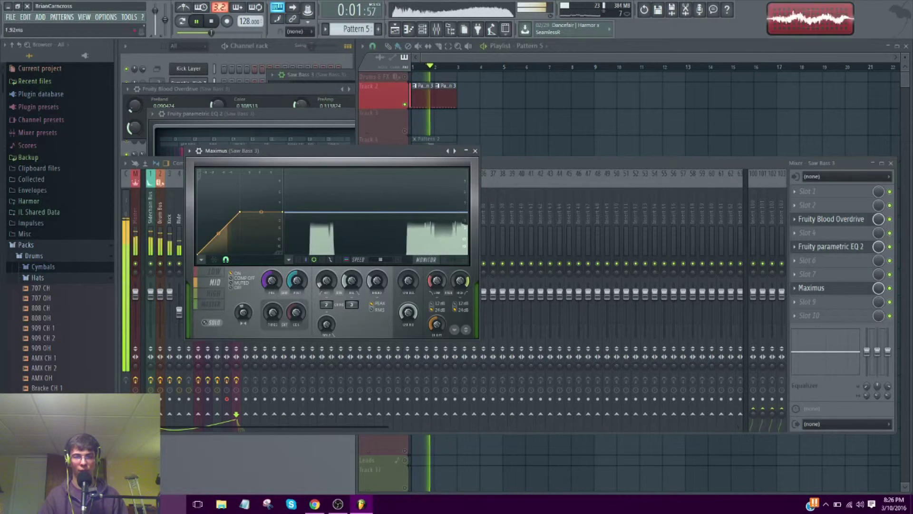
{"action": "key", "text": "space"}
{"action": "key", "text": "space"}
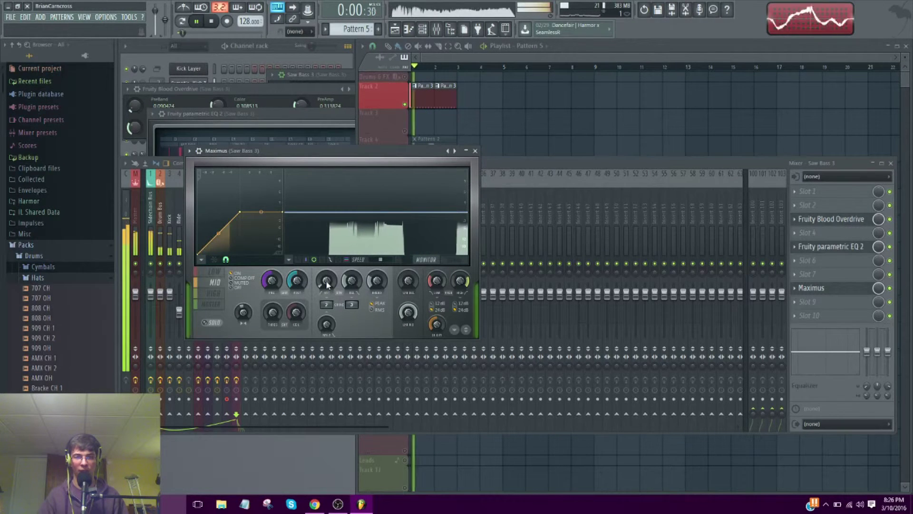
{"action": "left_click_drag", "start_coordinate": [350, 281], "coordinate": [350, 276]}
{"action": "left_click_drag", "start_coordinate": [243, 311], "coordinate": [246, 317]}
{"action": "left_click", "coordinate": [215, 293]}
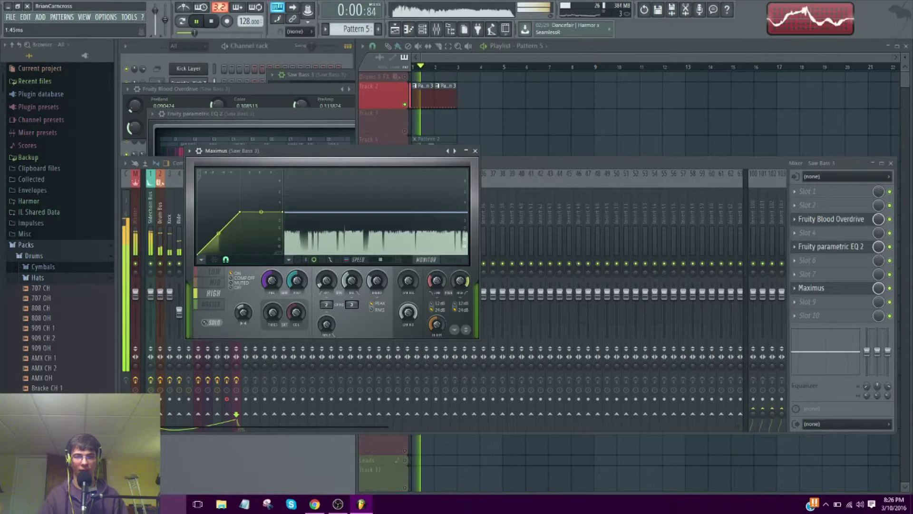
{"action": "key", "text": "space"}
Load Fruity Reeverb 2 in effect slot 4, set its high cut to about 10.3 kHz and adjust the early reflection and wet levels
{"action": "left_click", "coordinate": [830, 232]}
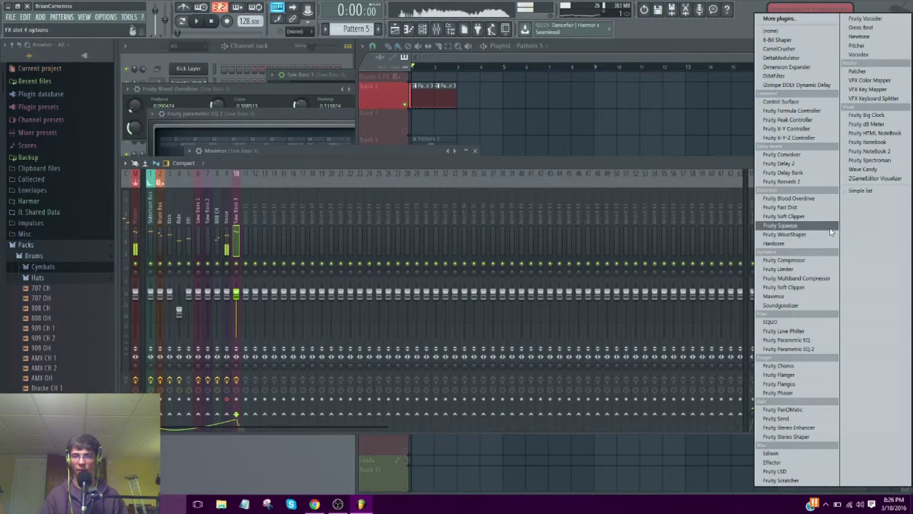
{"action": "left_click", "coordinate": [781, 181]}
{"action": "key", "text": "space"}
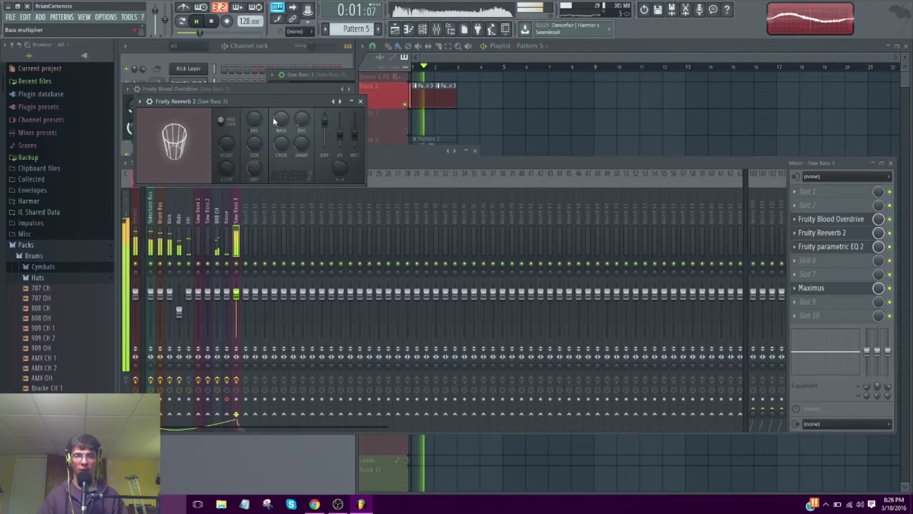
{"action": "left_click_drag", "start_coordinate": [339, 136], "coordinate": [341, 125]}
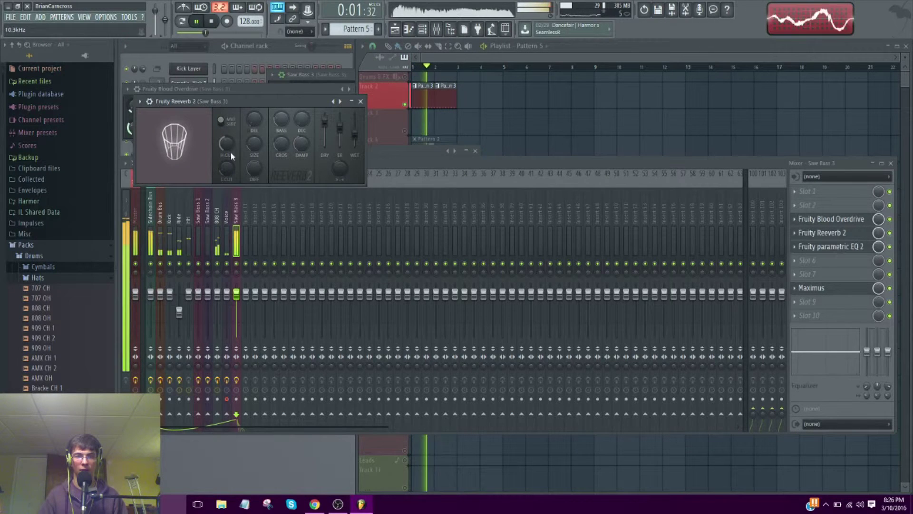
{"action": "mouse_move", "coordinate": [878, 232]}
{"action": "left_mouse_down"}
{"action": "mouse_move", "coordinate": [878, 261]}
{"action": "mouse_move", "coordinate": [878, 240]}
{"action": "left_mouse_up"}
{"action": "key", "text": "space"}
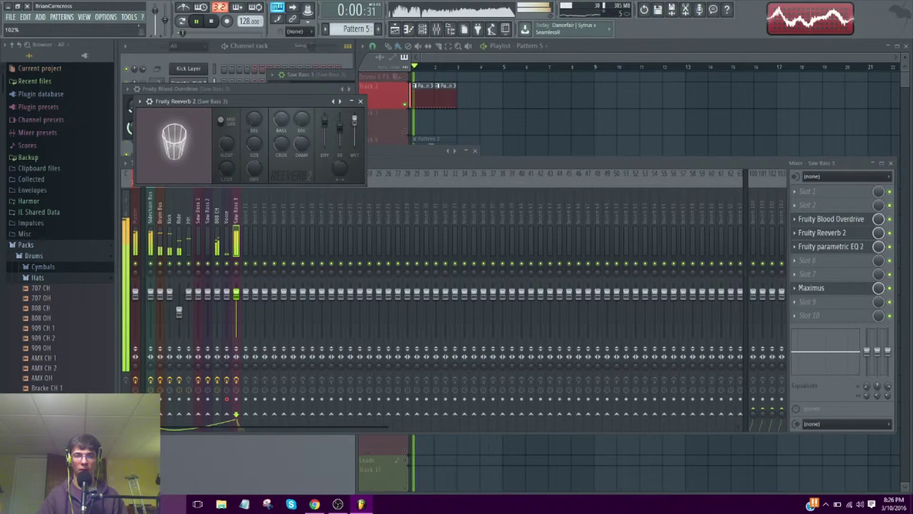
{"action": "key", "text": "space"}
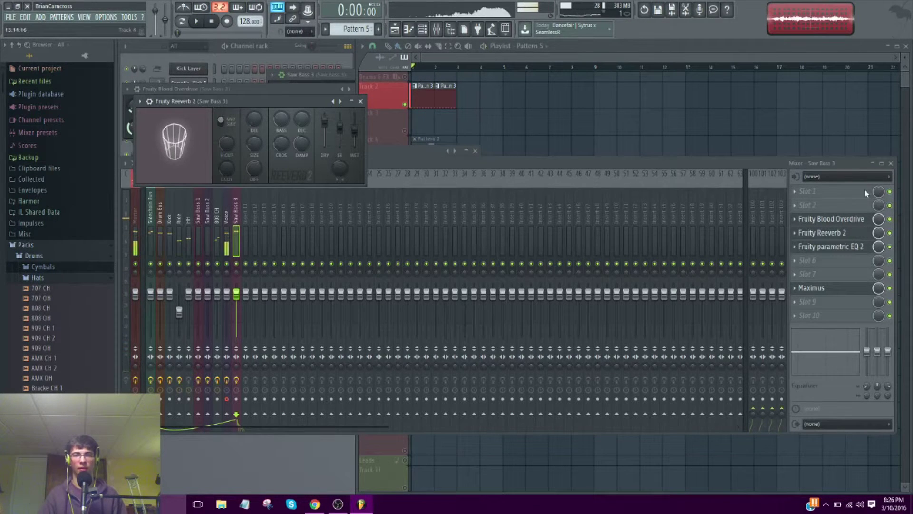
Lower the mix level of Fruity Reeverb 2 and play the Saw Bass 3 pattern together with the drums
{"action": "left_click", "coordinate": [881, 248]}
{"action": "key", "text": "space"}
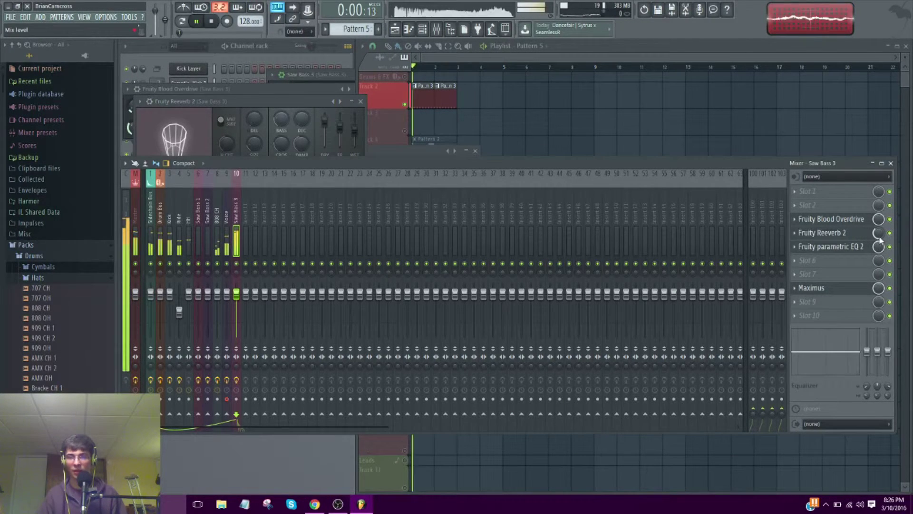
{"action": "left_click", "coordinate": [350, 62]}
{"action": "left_click", "coordinate": [438, 67]}
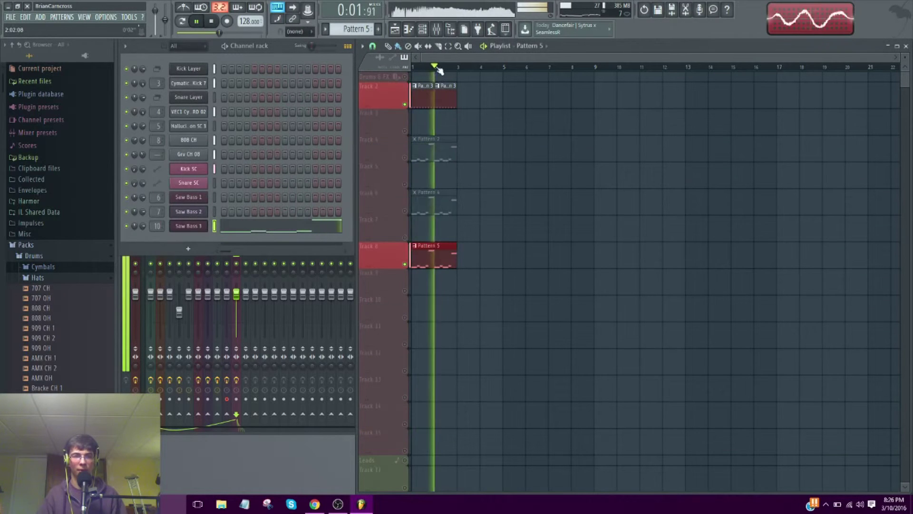
{"action": "key", "text": "space"}
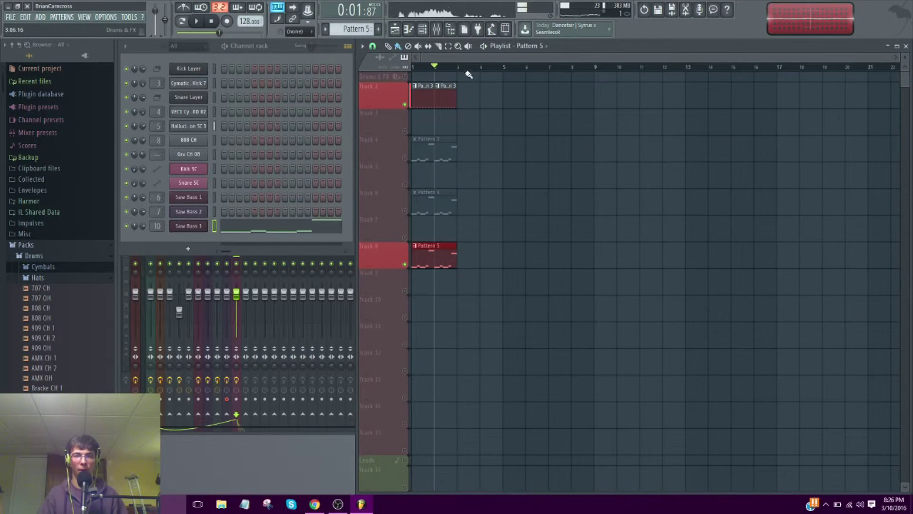
{"action": "key", "text": "space"}
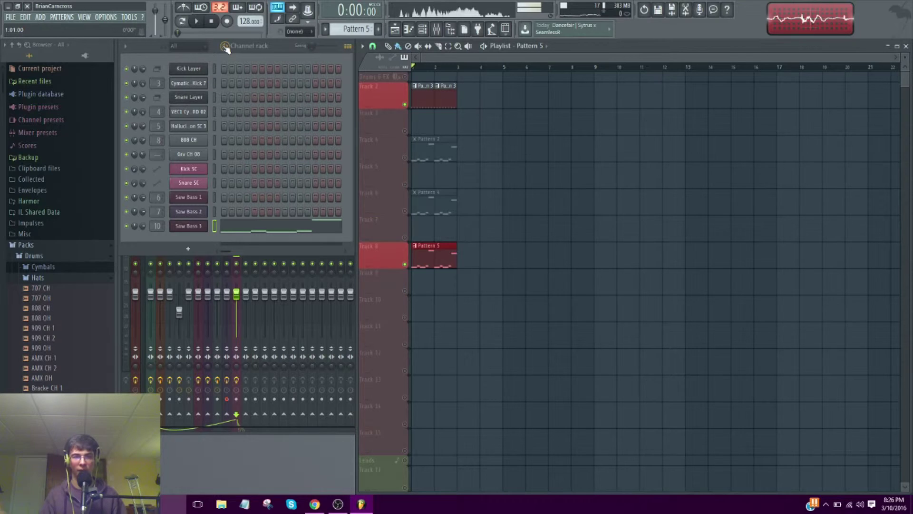
{"action": "key", "text": "space"}
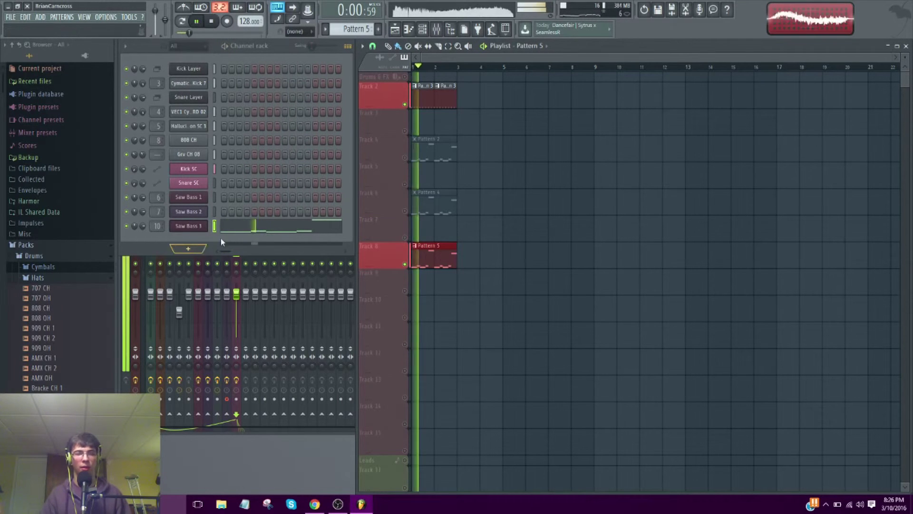
{"action": "key", "text": "space"}
Switch to Pattern 6, add a 3x Osc channel with a saw on oscillator 1 and noise on oscillator 2, and adjust oscillator 2's mix level
{"action": "key", "text": "KP_Add"}
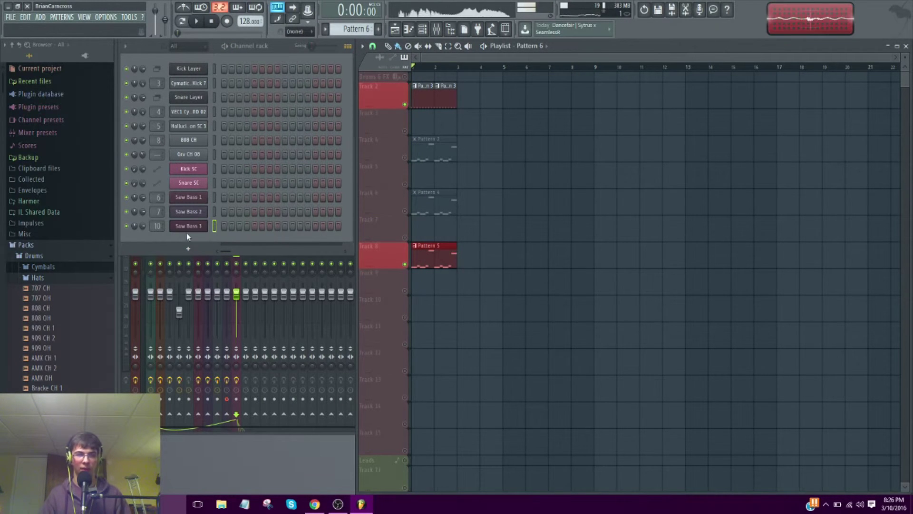
{"action": "left_click", "coordinate": [189, 251]}
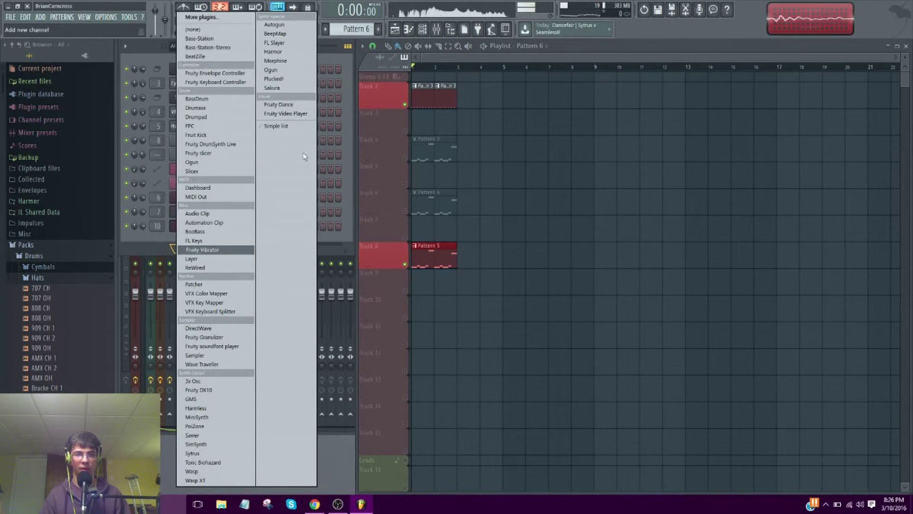
{"action": "left_click", "coordinate": [209, 380]}
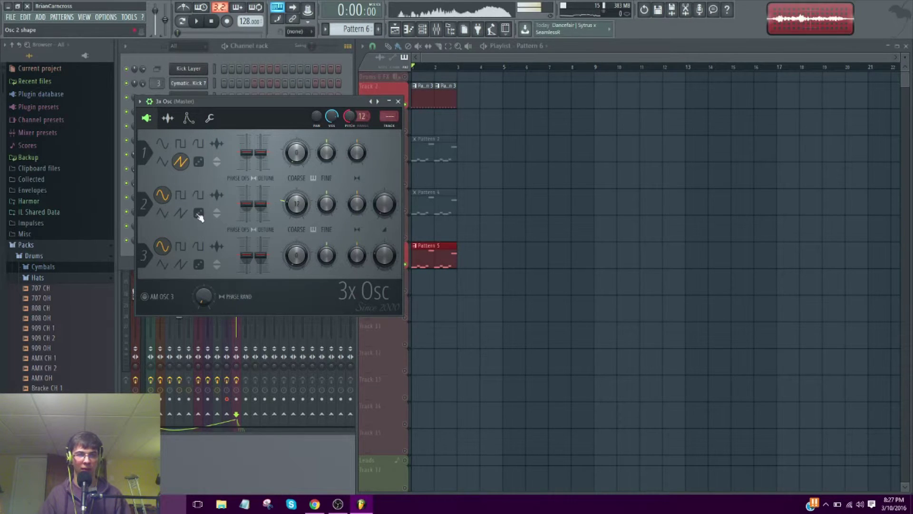
{"action": "key", "text": "space"}
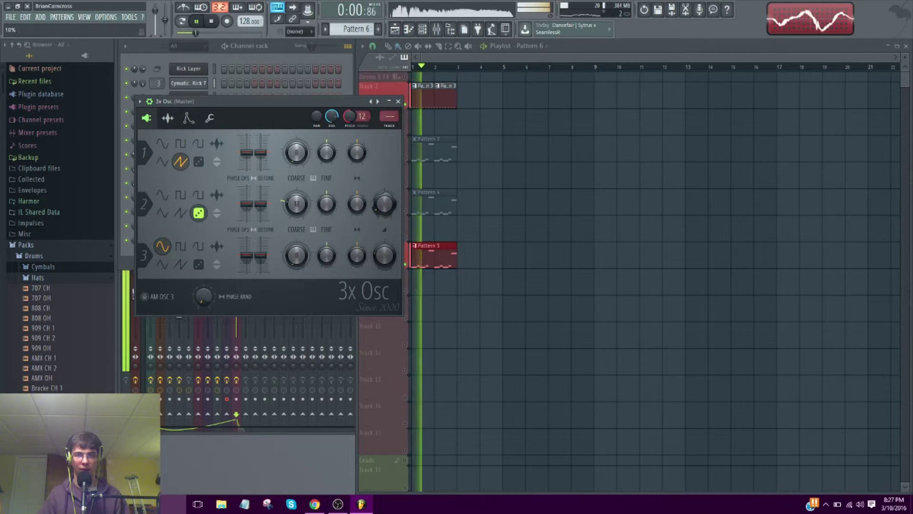
{"action": "key", "text": "space"}
{"action": "left_click_drag", "start_coordinate": [382, 211], "coordinate": [382, 208]}
Delete the Pattern 5 clip from Track 8 and create the new Pattern 7
{"action": "right_click", "coordinate": [455, 254]}
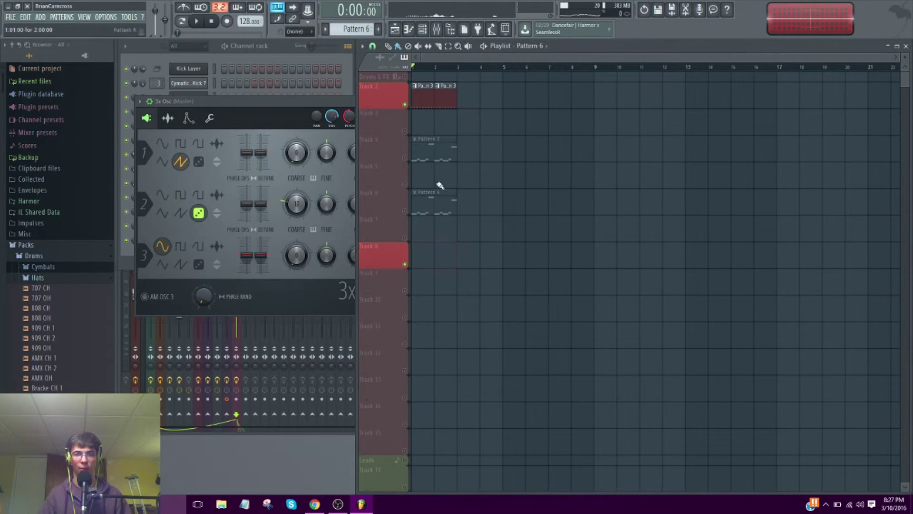
{"action": "key", "text": "F4"}
{"action": "key", "text": "Return"}
{"action": "left_click", "coordinate": [339, 70]}
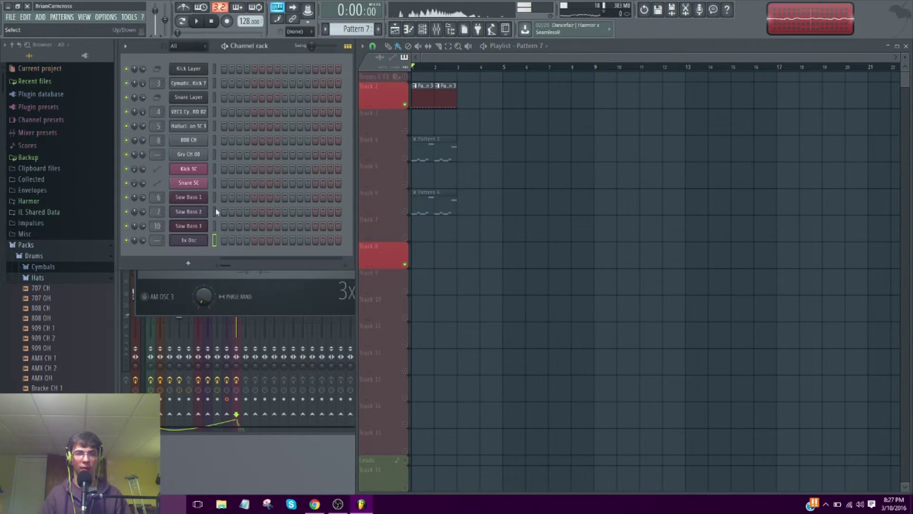
Put the bass line notes into the 3x Osc piano roll and place Pattern 7 on Track 8 from bar 1
{"action": "right_click", "coordinate": [206, 243]}
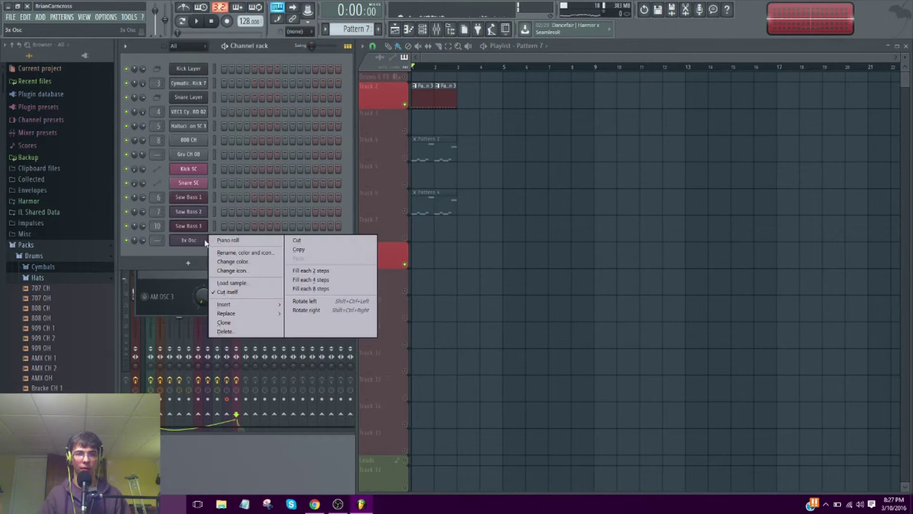
{"action": "left_click", "coordinate": [238, 239]}
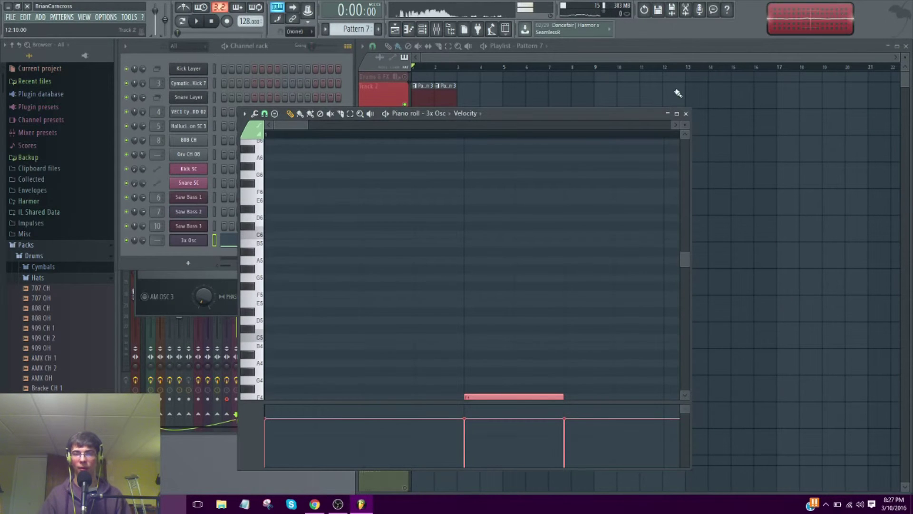
{"action": "left_click", "coordinate": [686, 113]}
{"action": "left_click", "coordinate": [651, 220]}
{"action": "left_click_drag", "start_coordinate": [397, 312], "coordinate": [399, 247]}
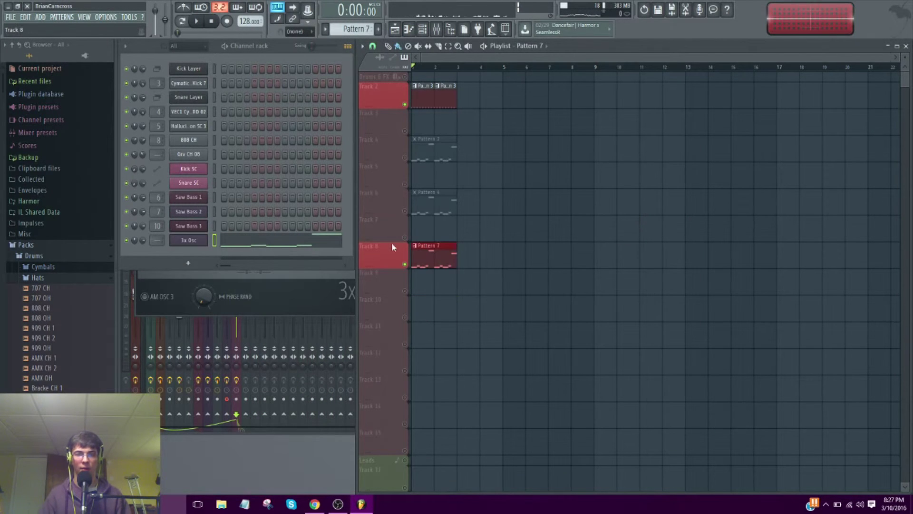
Adjust the 3x Osc oscillator mix levels while playing Pattern 7 with the drums, and route the channel to mixer track 11
{"action": "key", "text": "space"}
{"action": "left_click", "coordinate": [183, 244]}
{"action": "left_click", "coordinate": [183, 244]}
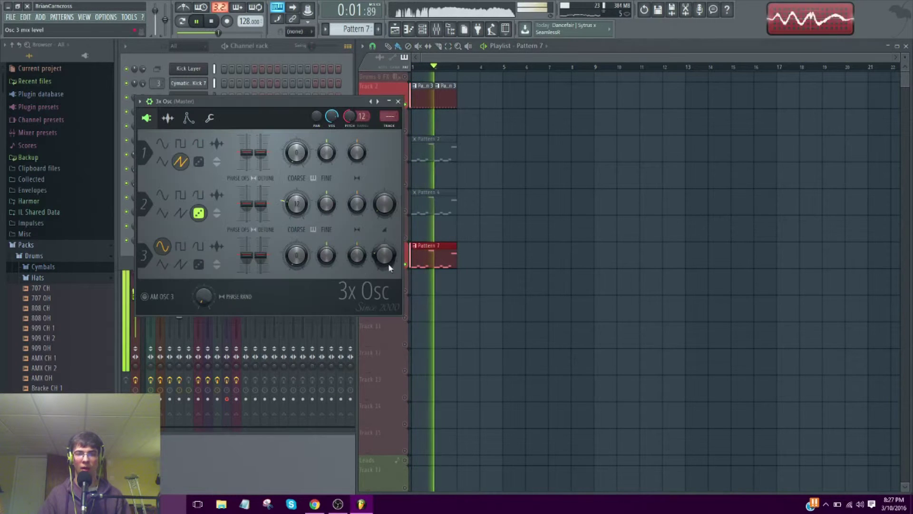
{"action": "key", "text": "space"}
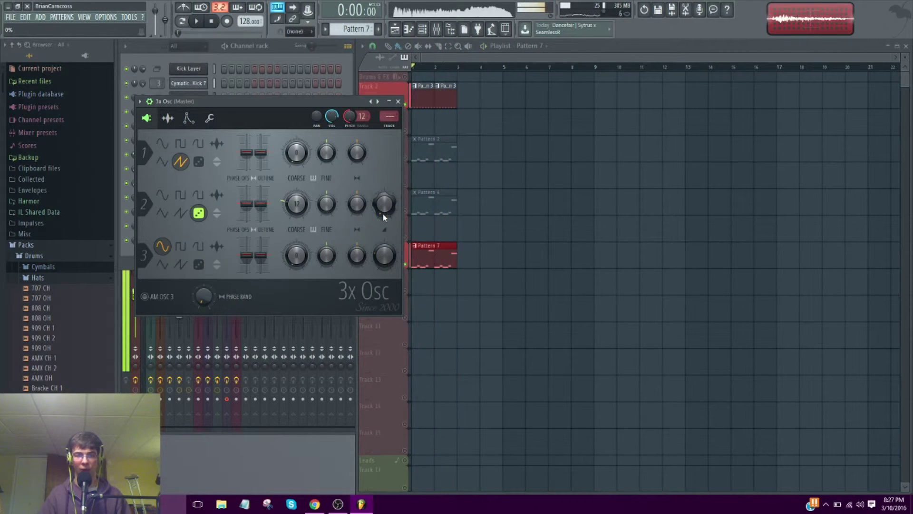
{"action": "key", "text": "space"}
{"action": "key", "text": "space"}
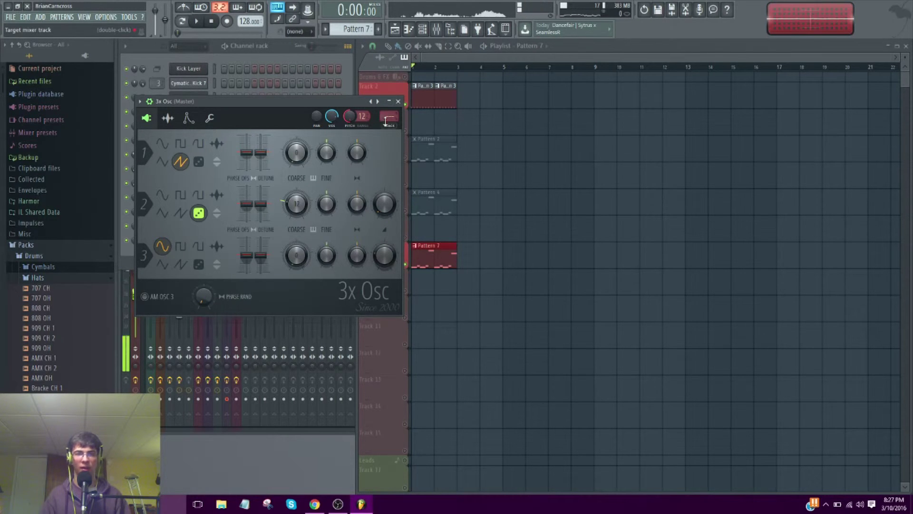
{"action": "left_click", "coordinate": [390, 127]}
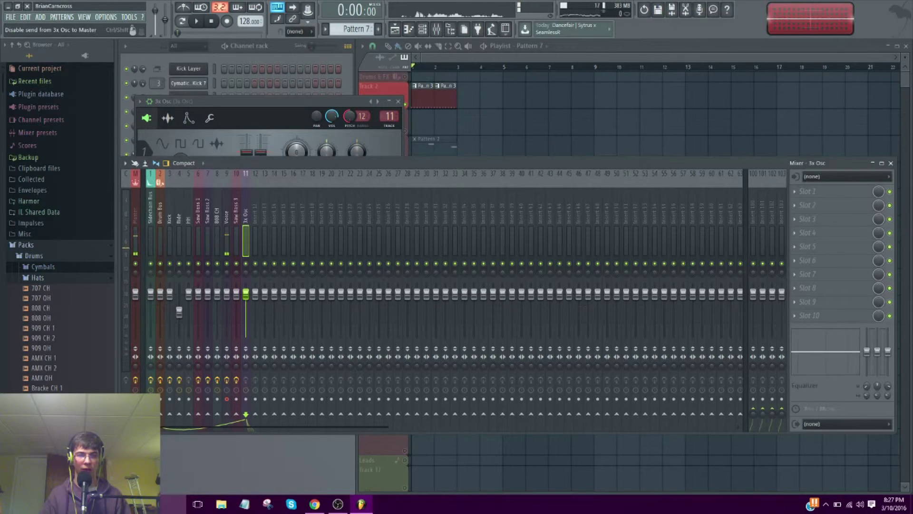
Fine-tune oscillator 2's mix level in the 3x Osc to about 6% while playing Pattern 7 with the drums
{"action": "key", "text": "space"}
{"action": "left_click", "coordinate": [281, 102]}
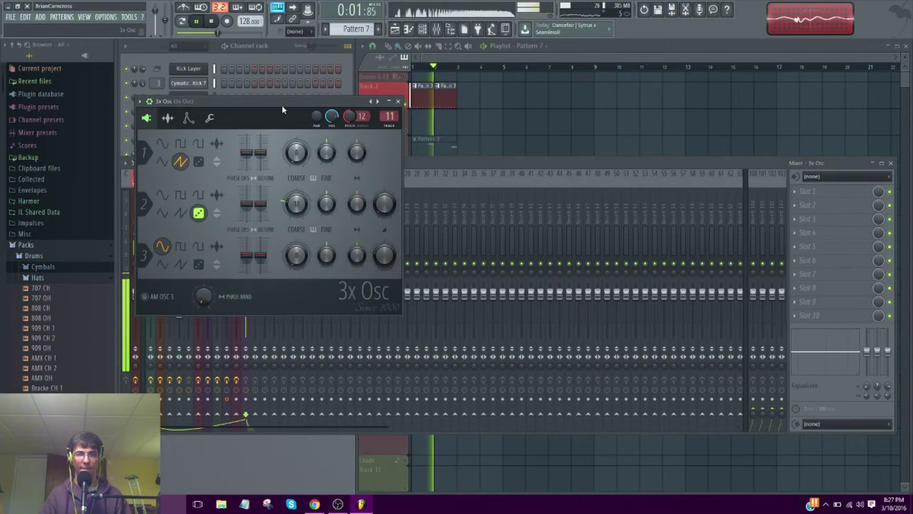
{"action": "key", "text": "space"}
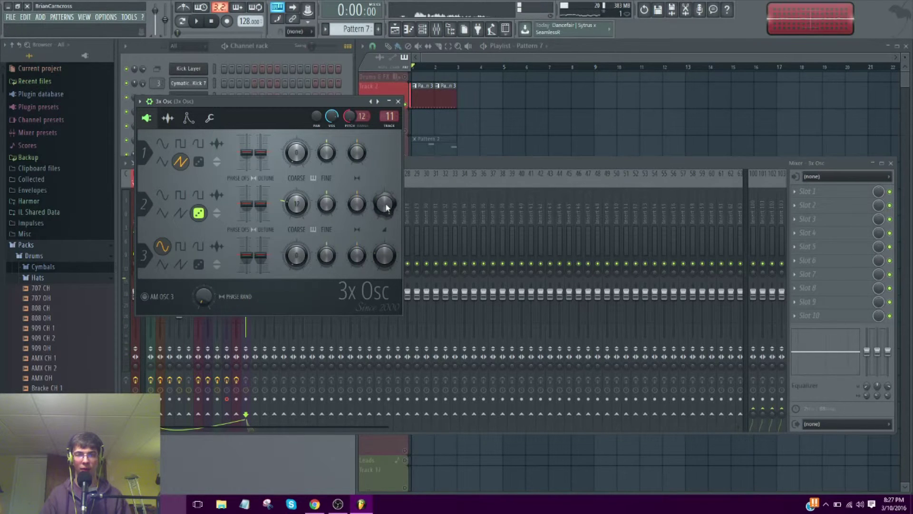
{"action": "key", "text": "space"}
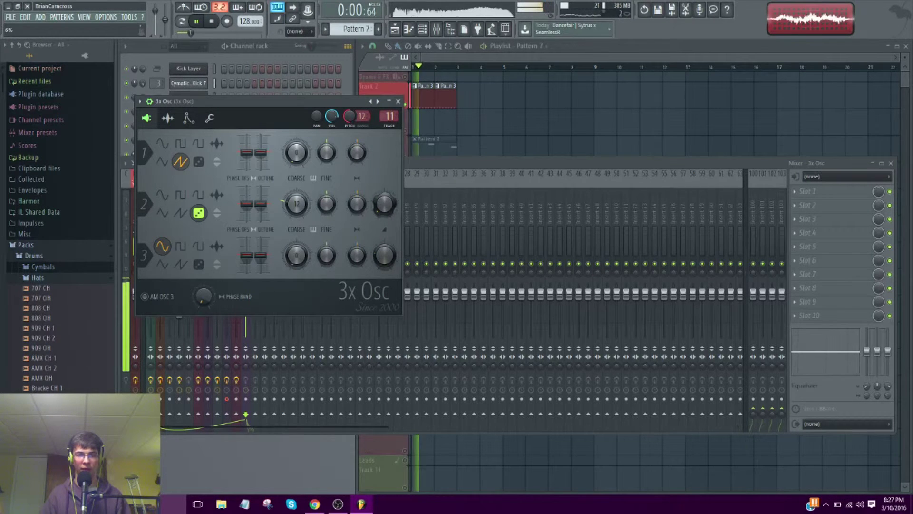
Load Fruity WaveShaper in slot 2 of the 3x Osc mixer track, bow its curve upward and raise its pre-gain to about 150%
{"action": "left_click", "coordinate": [833, 217]}
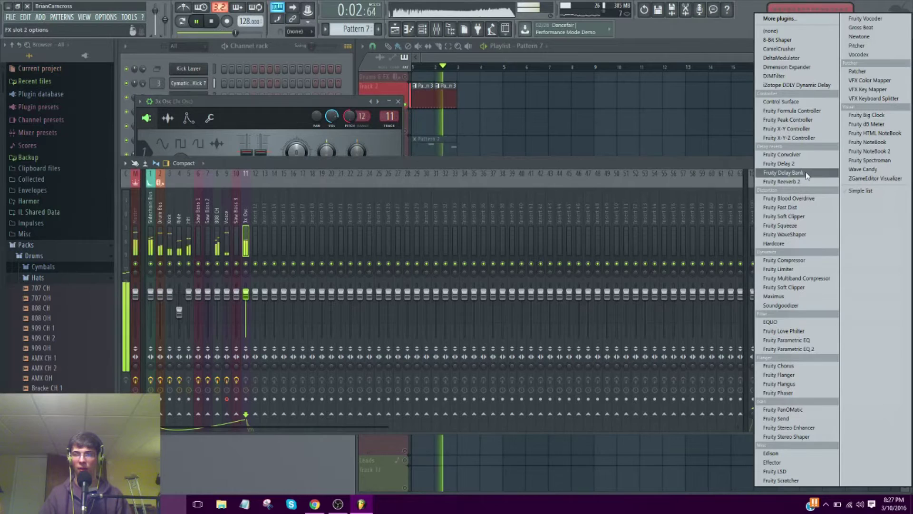
{"action": "left_click", "coordinate": [789, 230]}
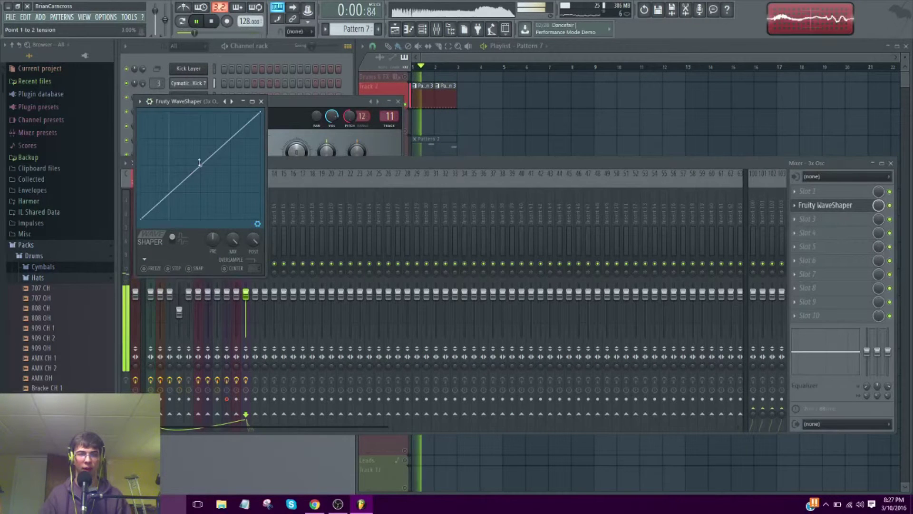
{"action": "left_click_drag", "start_coordinate": [199, 162], "coordinate": [200, 123]}
{"action": "left_click_drag", "start_coordinate": [212, 240], "coordinate": [212, 221]}
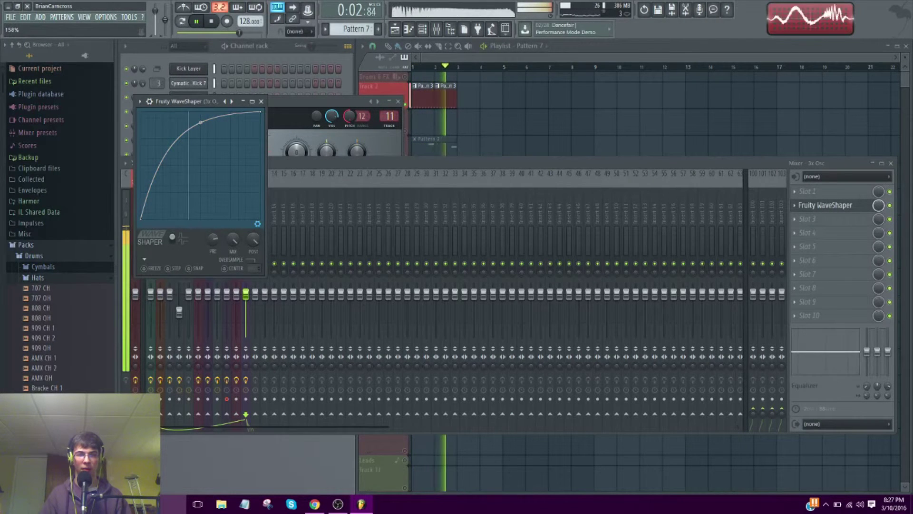
Load Fruity Blood Overdrive in slot 3 with PreBand 0.117019, Color 0.257095 and PreAmp 0.134749
{"action": "left_click", "coordinate": [824, 226]}
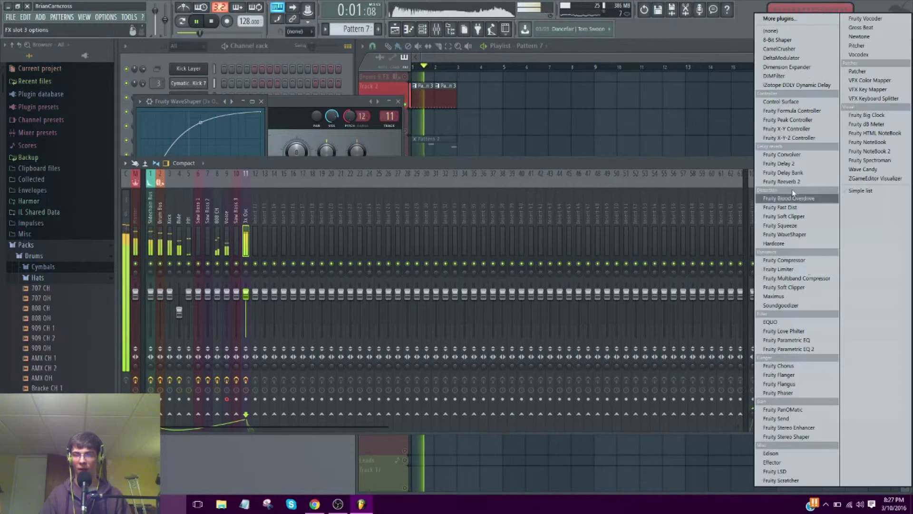
{"action": "left_click", "coordinate": [799, 197]}
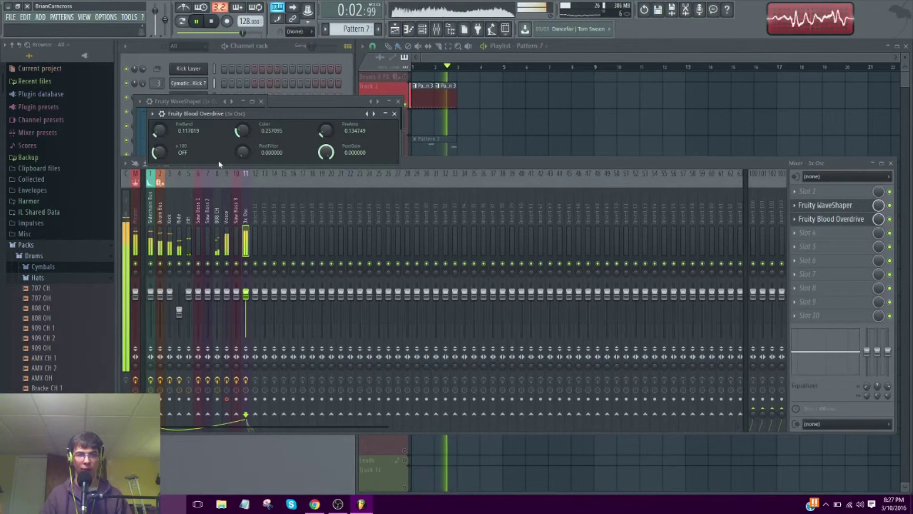
{"action": "left_click", "coordinate": [159, 152]}
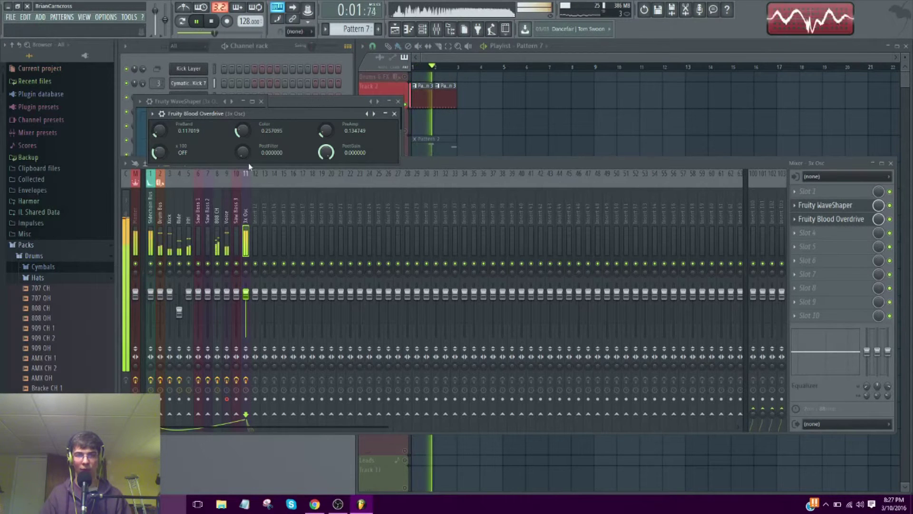
Load Fruity Parametric EQ 2 in slot 5, roll off the lows and extreme highs, and boost band 6 by about 2 dB near 12765 Hz
{"action": "left_click", "coordinate": [817, 252]}
{"action": "left_click", "coordinate": [789, 291]}
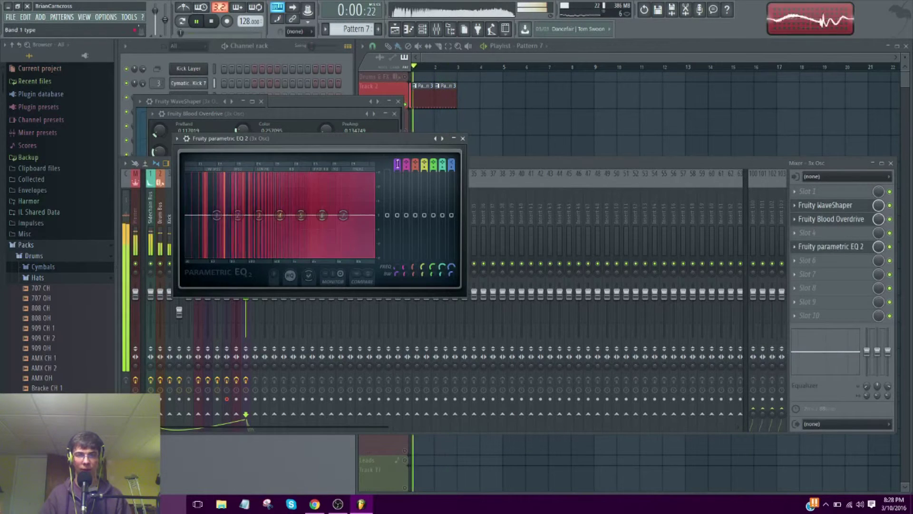
{"action": "left_click_drag", "start_coordinate": [398, 164], "coordinate": [398, 177]}
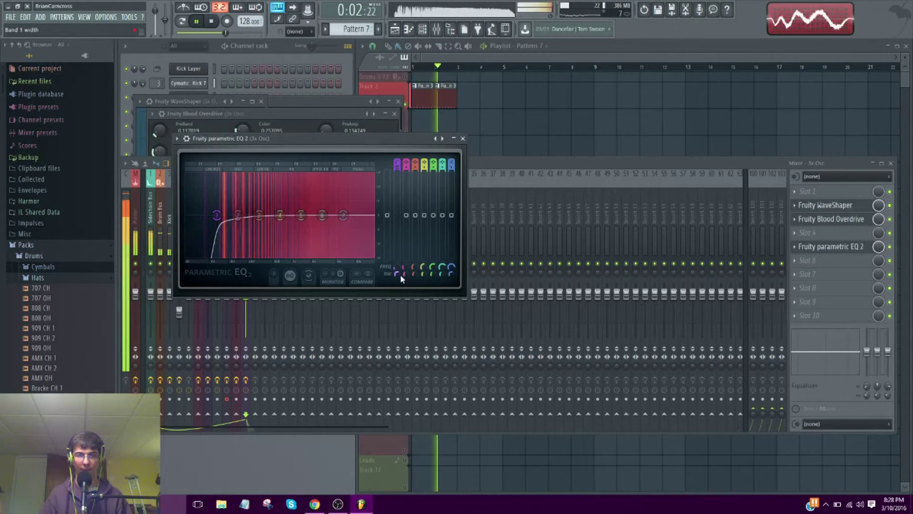
{"action": "mouse_move", "coordinate": [397, 267]}
{"action": "left_mouse_down"}
{"action": "mouse_move", "coordinate": [397, 285]}
{"action": "mouse_move", "coordinate": [396, 257]}
{"action": "left_mouse_up"}
{"action": "left_click_drag", "start_coordinate": [344, 215], "coordinate": [362, 211]}
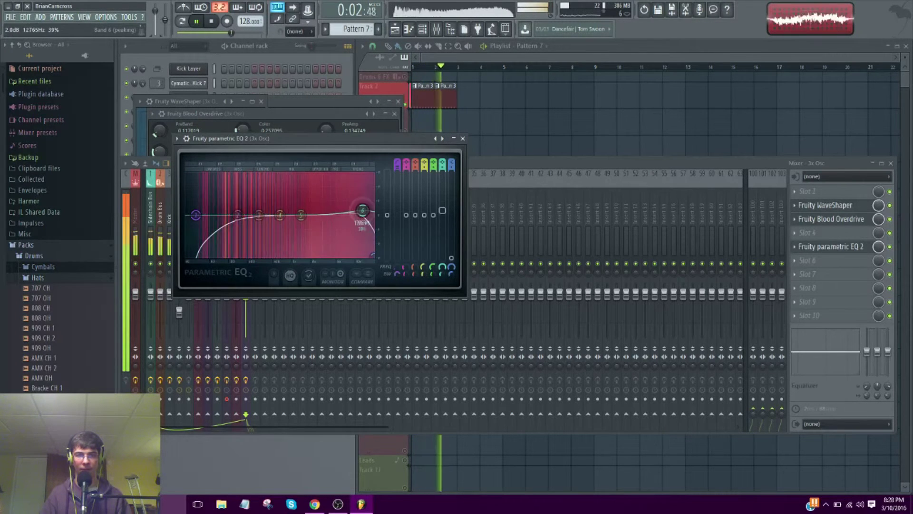
Shape the EQ's middle with a slight dip on band 5, a deep cut on band 3 and band 4 moved higher in frequency
{"action": "left_click_drag", "start_coordinate": [300, 215], "coordinate": [329, 223]}
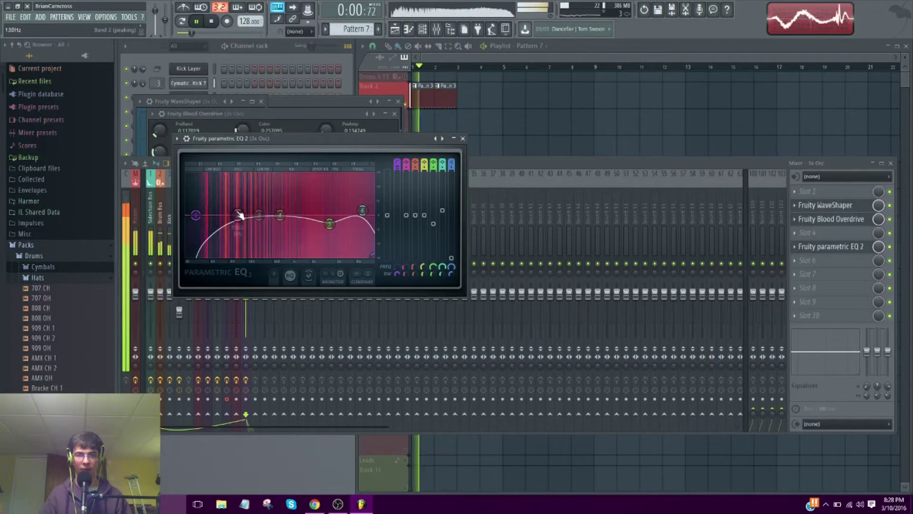
{"action": "left_click_drag", "start_coordinate": [237, 212], "coordinate": [276, 243]}
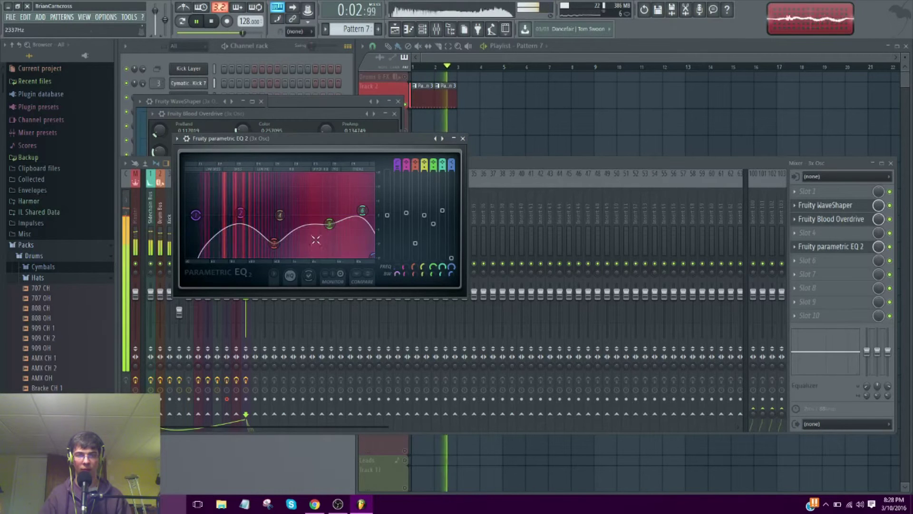
{"action": "mouse_move", "coordinate": [280, 215]}
{"action": "left_mouse_down"}
{"action": "mouse_move", "coordinate": [306, 209]}
{"action": "mouse_move", "coordinate": [307, 225]}
{"action": "mouse_move", "coordinate": [297, 216]}
{"action": "left_mouse_up"}
{"action": "key", "text": "space"}
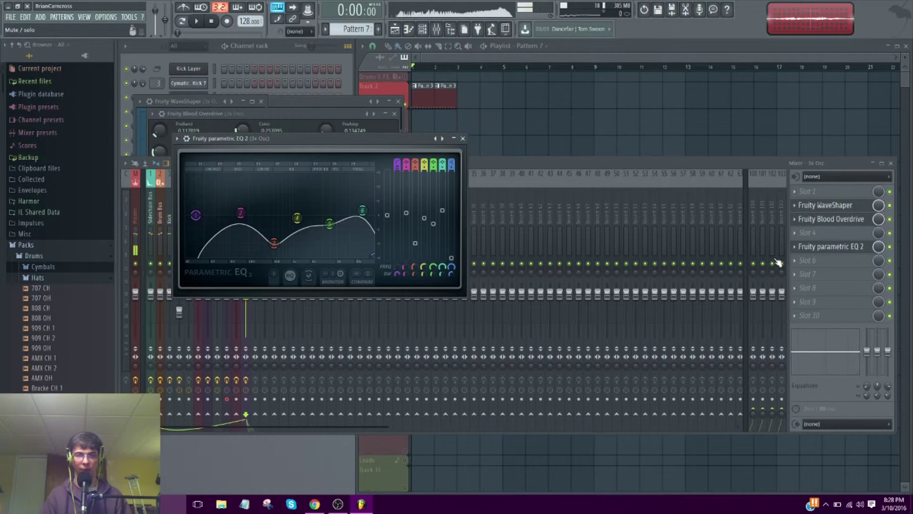
Try band 3 of the EQ at shallower and deeper gains during playback and settle on a deep low-mid cut
{"action": "key", "text": "space"}
{"action": "key", "text": "space"}
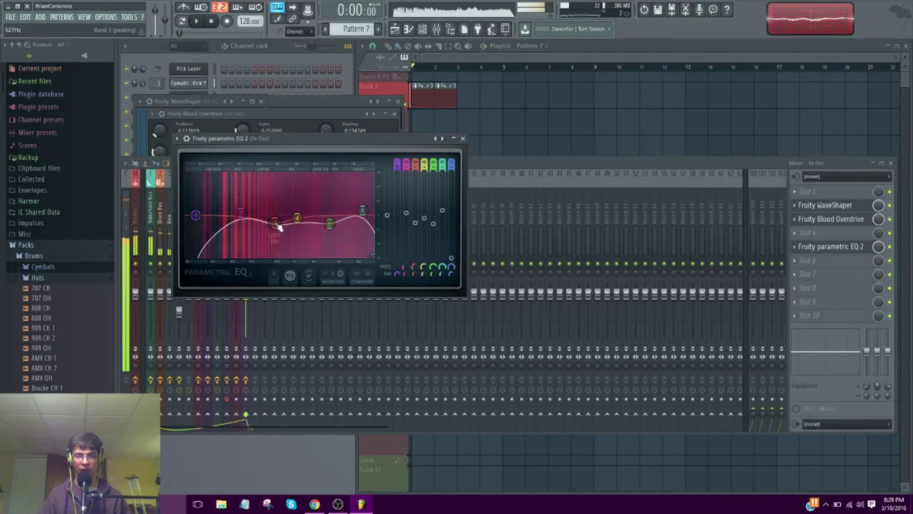
{"action": "left_click_drag", "start_coordinate": [276, 223], "coordinate": [278, 251]}
{"action": "key", "text": "space"}
{"action": "key", "text": "space"}
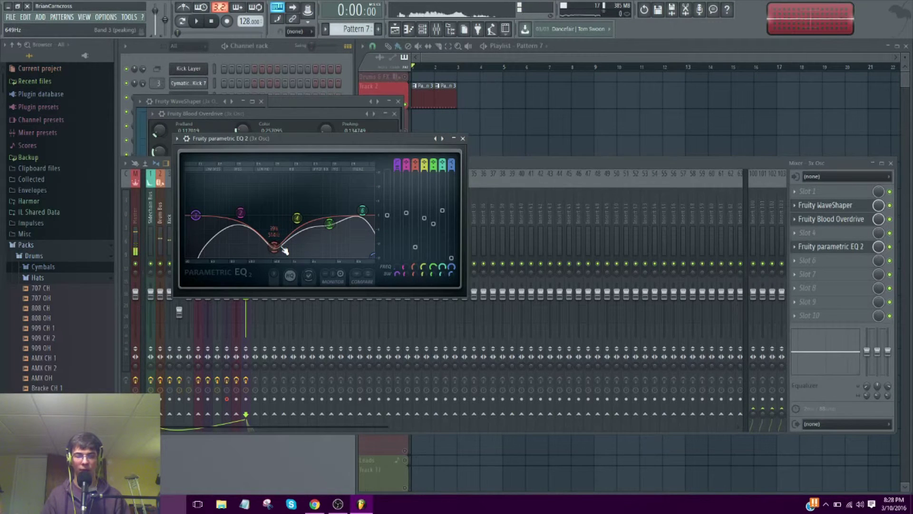
{"action": "key", "text": "space"}
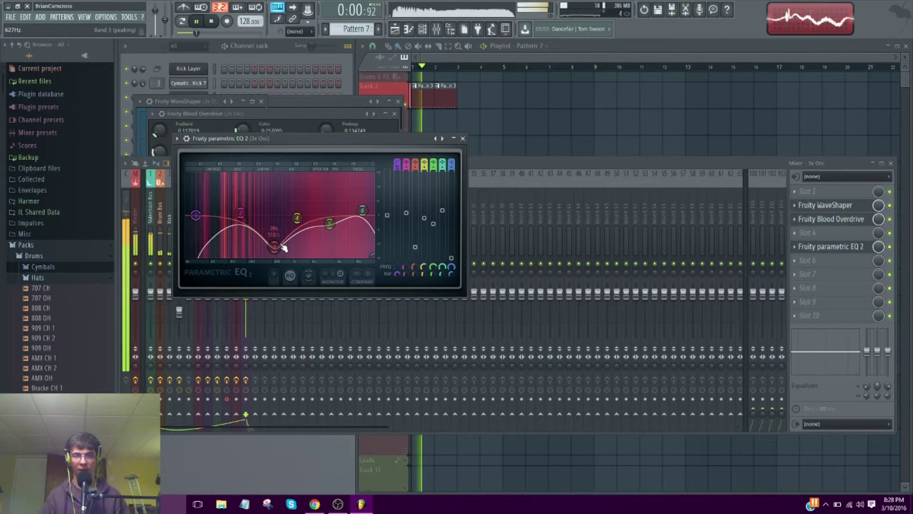
{"action": "mouse_move", "coordinate": [275, 246]}
{"action": "left_mouse_down"}
{"action": "mouse_move", "coordinate": [273, 220]}
{"action": "mouse_move", "coordinate": [277, 250]}
{"action": "left_mouse_up"}
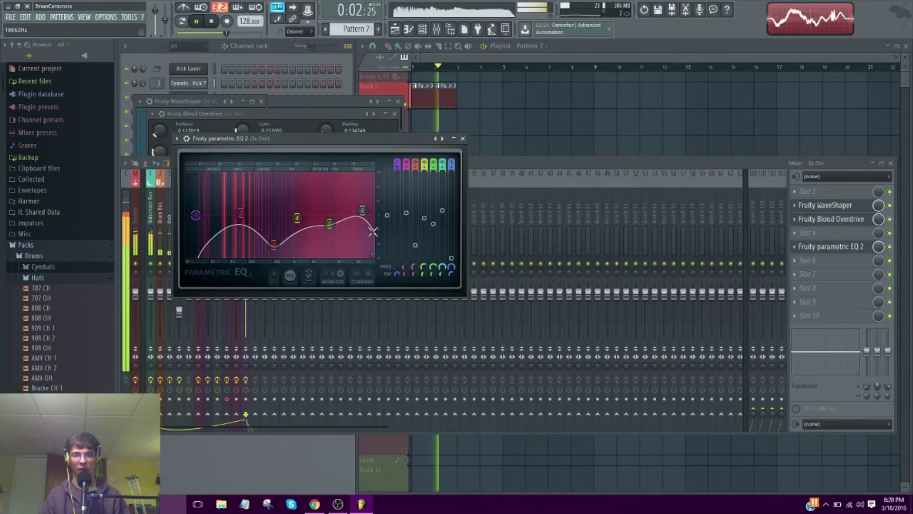
{"action": "key", "text": "space"}
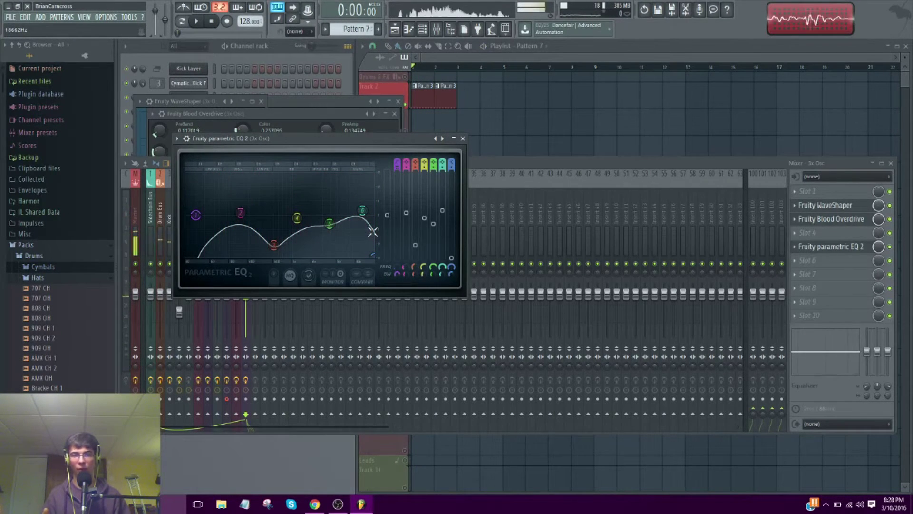
Load Maximus in slot 8 of the 3x Osc track and apply its Default preset
{"action": "left_click", "coordinate": [814, 292]}
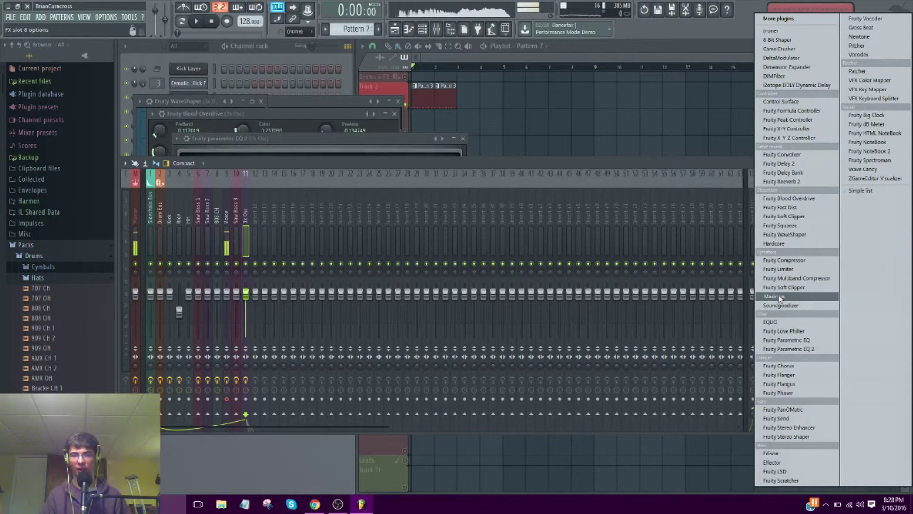
{"action": "left_click", "coordinate": [777, 295]}
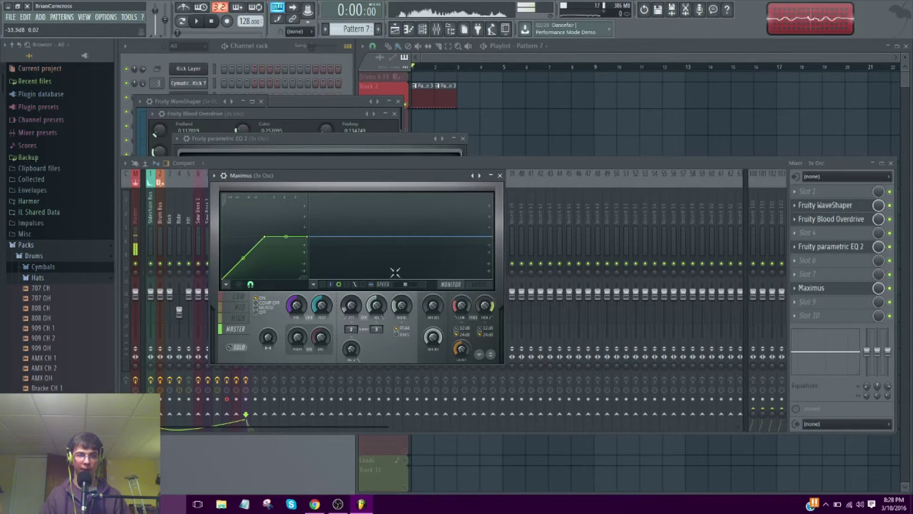
{"action": "left_click", "coordinate": [220, 177]}
{"action": "mouse_move", "coordinate": [235, 201]}
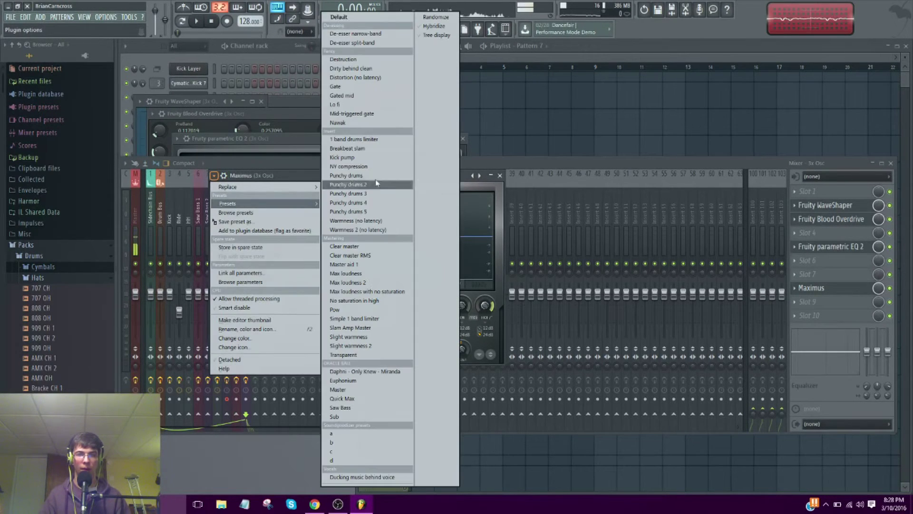
{"action": "left_click", "coordinate": [364, 19]}
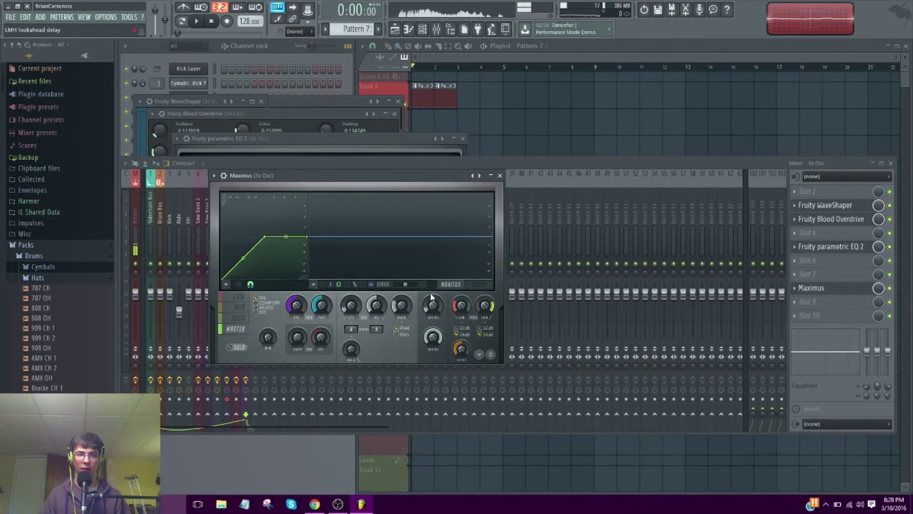
Adjust the release times of Maximus's low, mid and high bands while playing Pattern 7
{"action": "key", "text": "space"}
{"action": "left_click", "coordinate": [238, 296]}
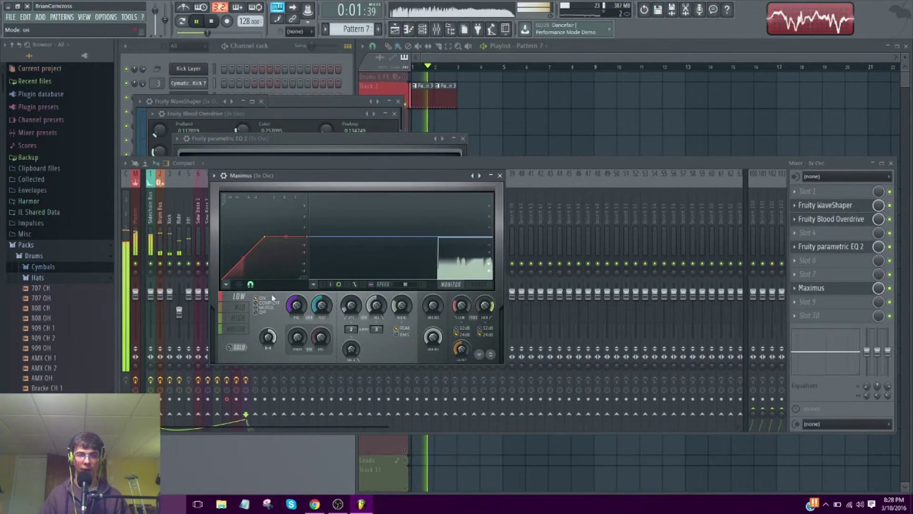
{"action": "left_click", "coordinate": [238, 317]}
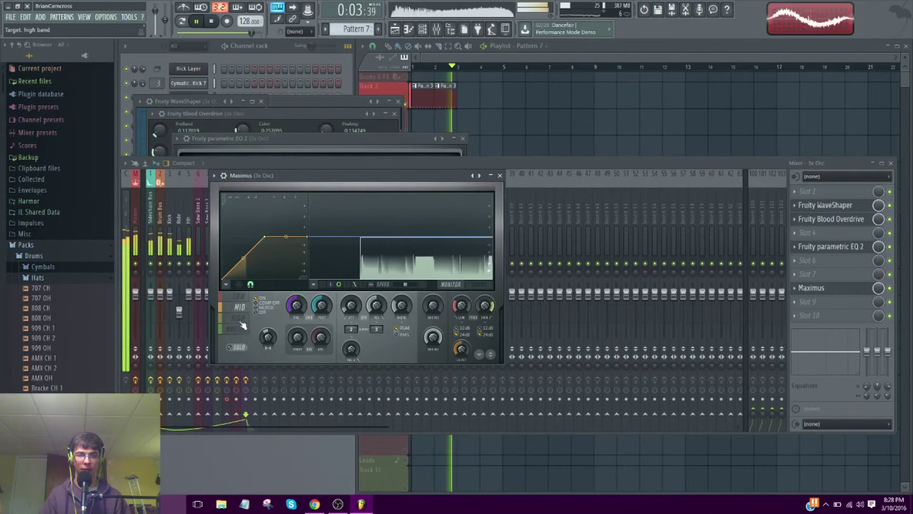
{"action": "left_click", "coordinate": [238, 297]}
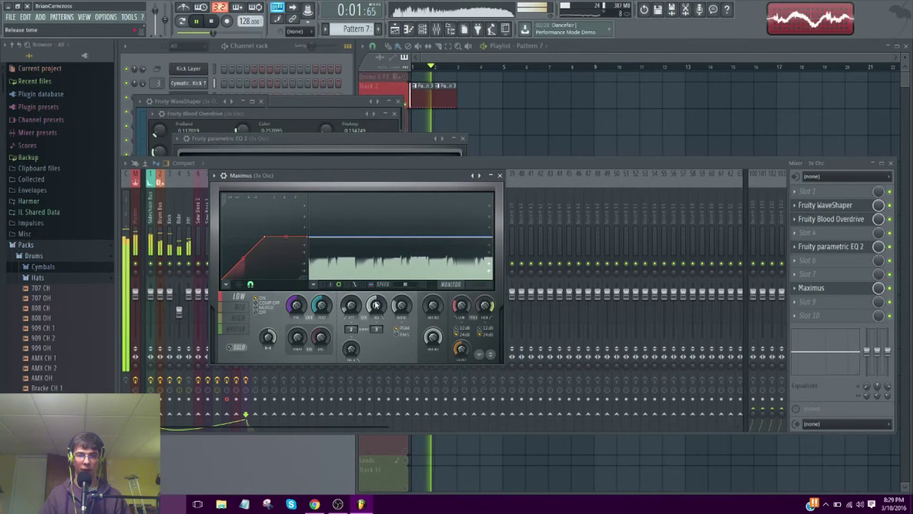
{"action": "left_click", "coordinate": [239, 307]}
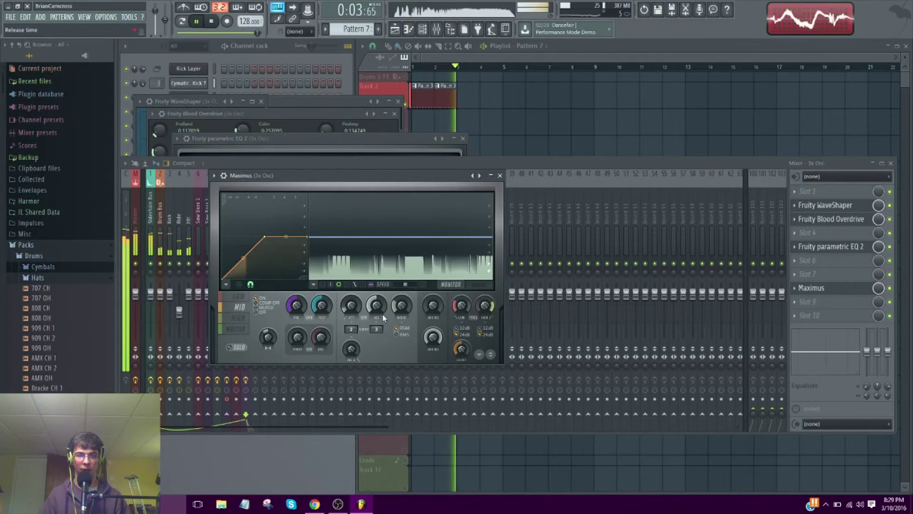
{"action": "left_click", "coordinate": [238, 318]}
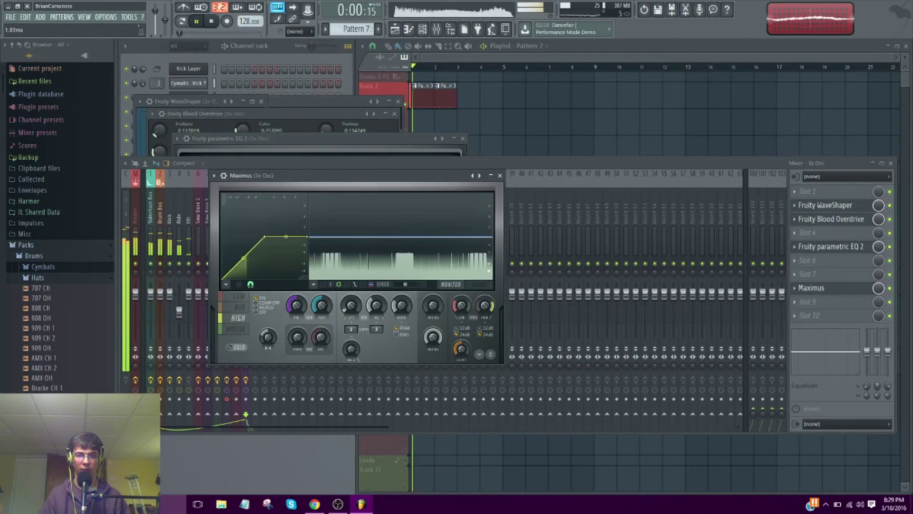
{"action": "left_click", "coordinate": [236, 296]}
{"action": "key", "text": "space"}
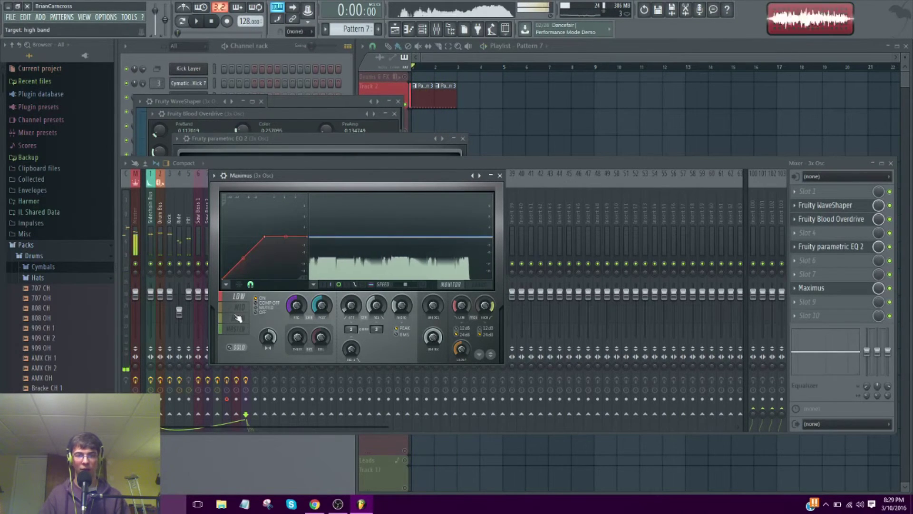
Raise the lower part of the compression curves in Maximus's low and mid bands during playback
{"action": "key", "text": "space"}
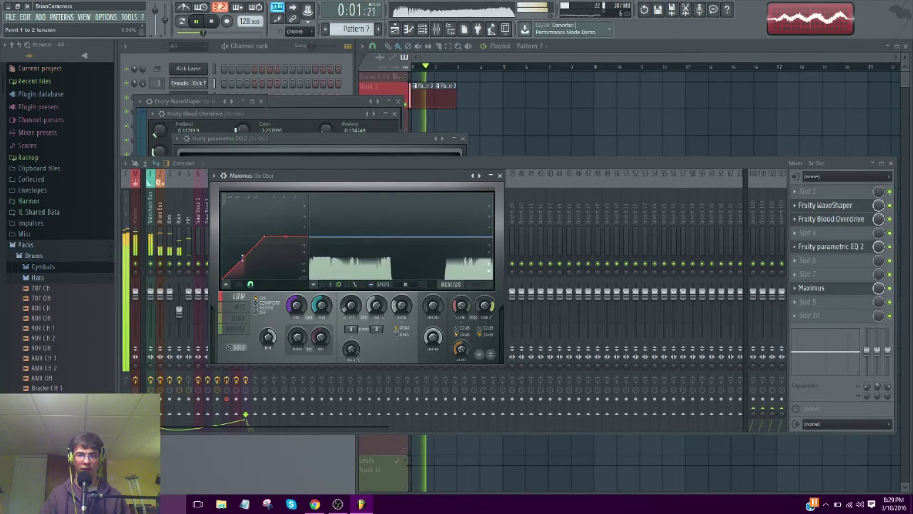
{"action": "key", "text": "space"}
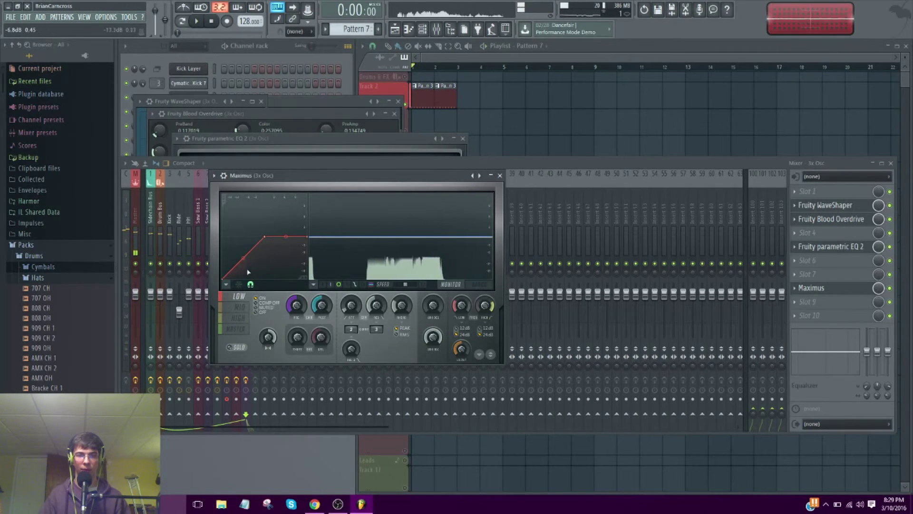
{"action": "key", "text": "space"}
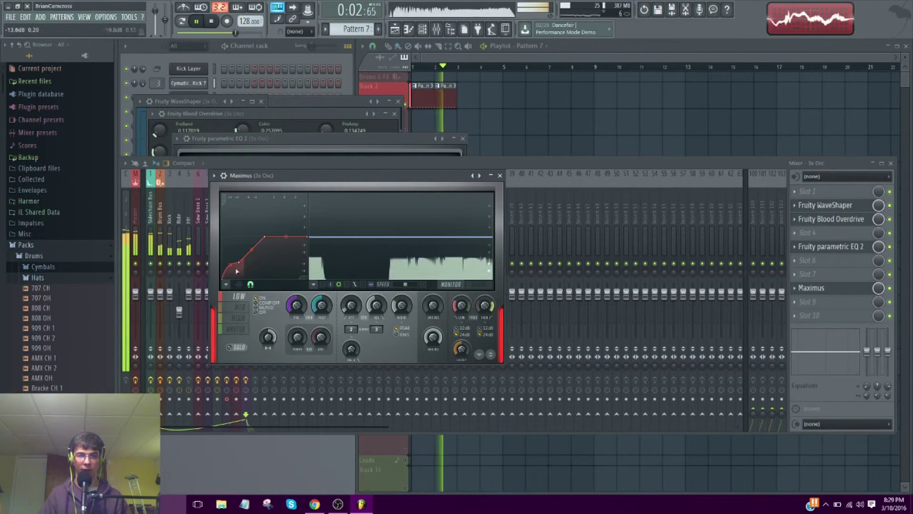
{"action": "left_click", "coordinate": [239, 307]}
{"action": "mouse_move", "coordinate": [243, 258]}
{"action": "left_mouse_down"}
{"action": "mouse_move", "coordinate": [243, 238]}
{"action": "mouse_move", "coordinate": [240, 251]}
{"action": "left_mouse_up"}
Check Maximus's high and master curves during playback and switch its display to the frequency bands view
{"action": "left_click", "coordinate": [238, 318]}
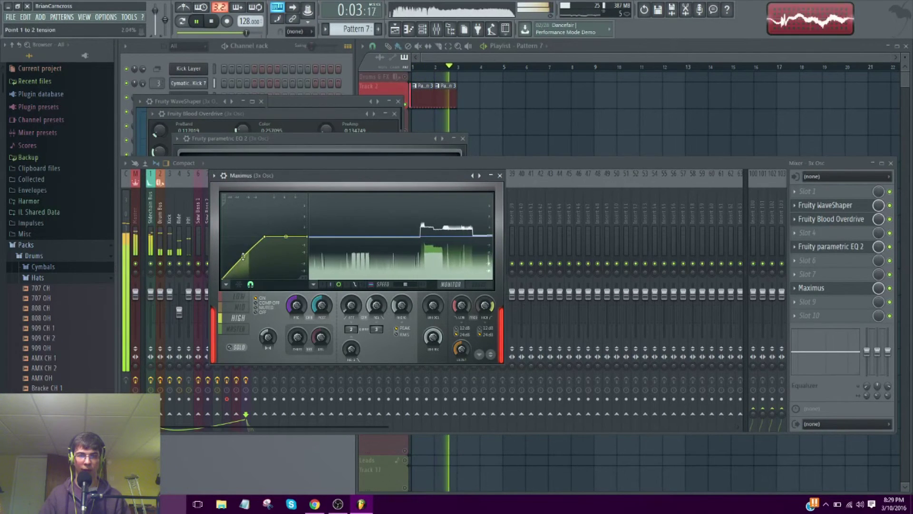
{"action": "left_click", "coordinate": [237, 328]}
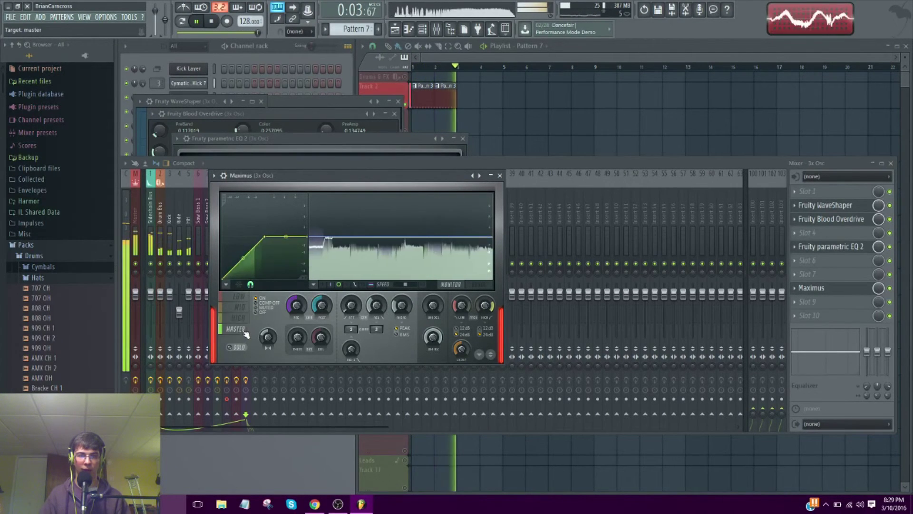
{"action": "left_click", "coordinate": [478, 284]}
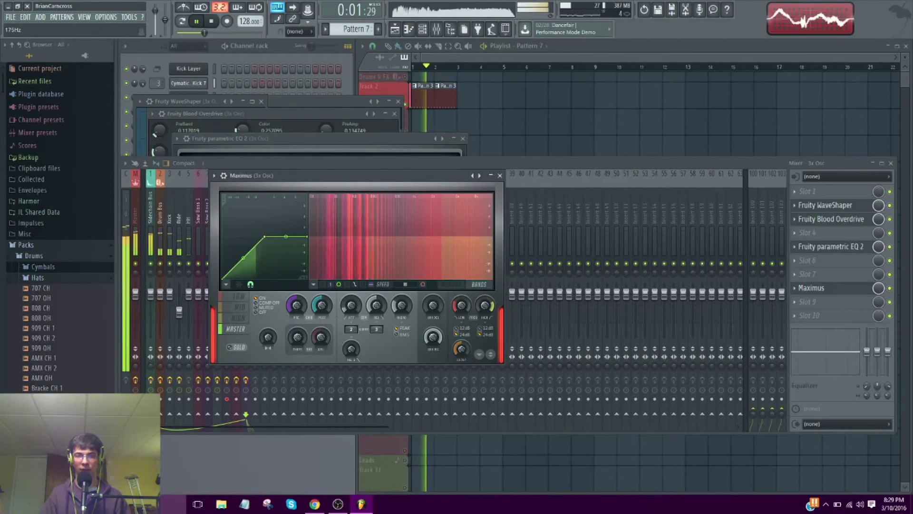
{"action": "key", "text": "space"}
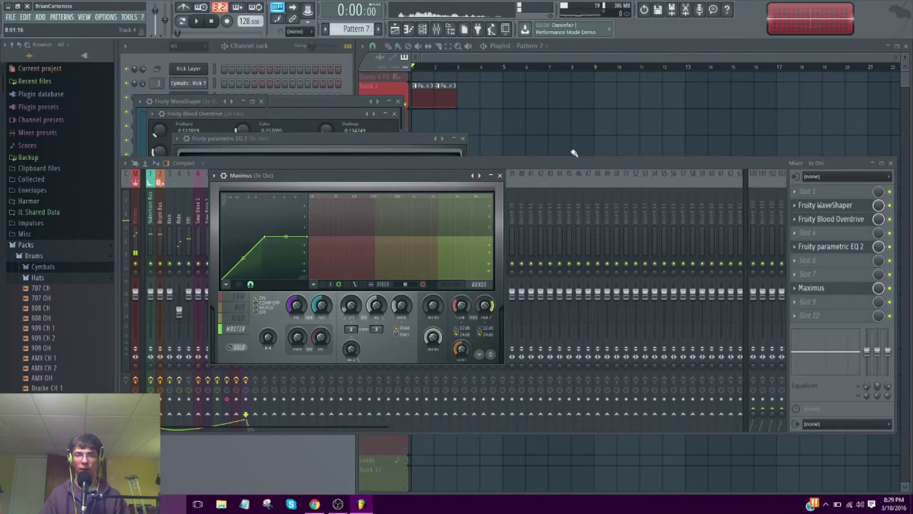
Close Maximus, bring the channel rack and Playlist to the front, and listen to Pattern 7 with the drums
{"action": "left_click", "coordinate": [499, 175]}
{"action": "left_click", "coordinate": [349, 66]}
{"action": "left_click", "coordinate": [435, 58]}
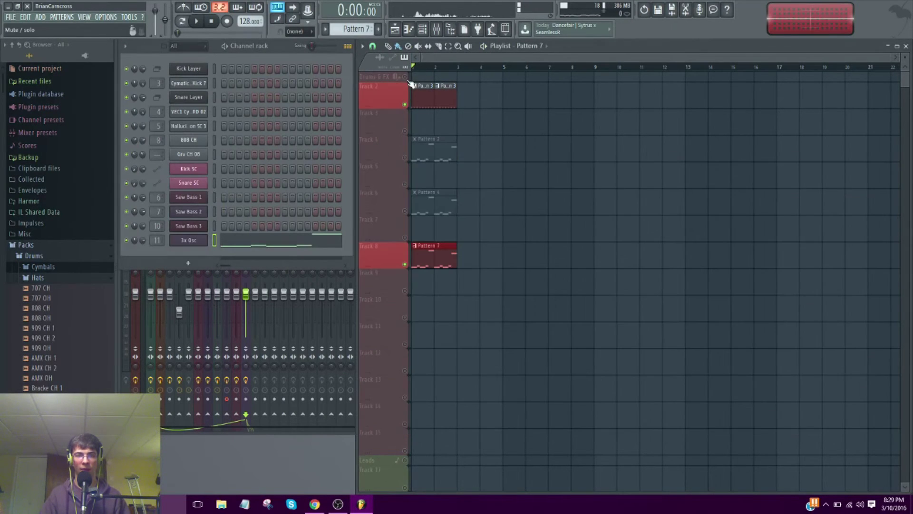
{"action": "key", "text": "space"}
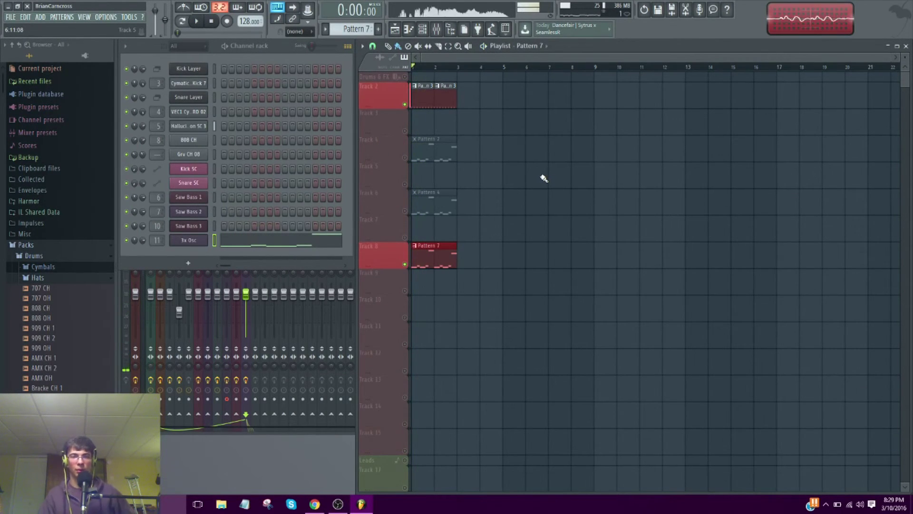